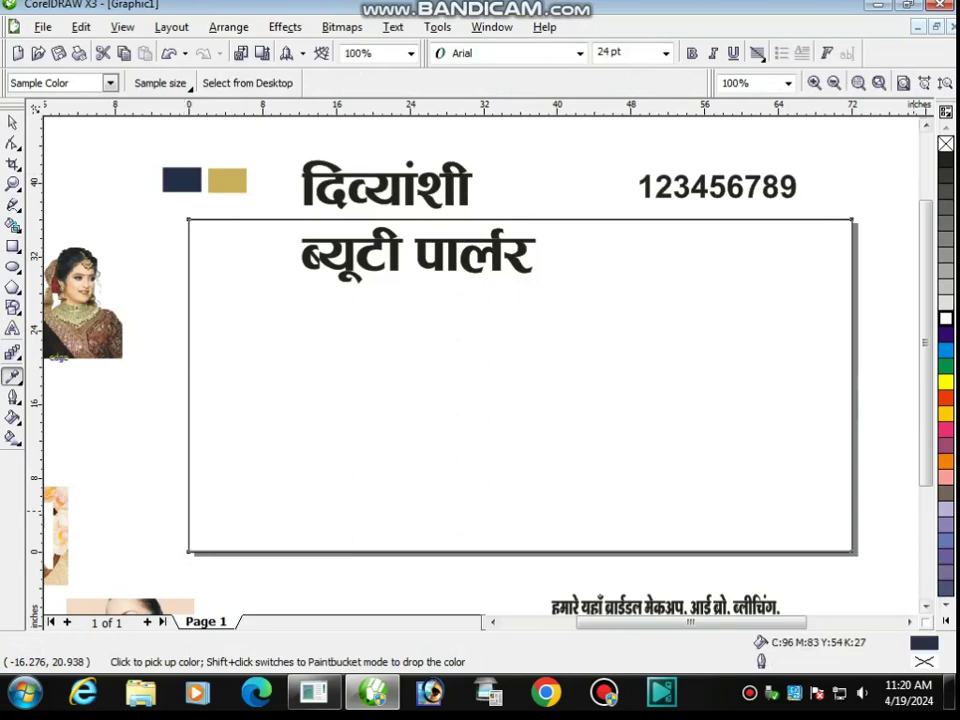
# Step: Fill the banner rectangle with the sampled navy colour and give it a 20-point deep yellow outline
pyautogui.keyDown('shift'); pyautogui.click(774, 511); pyautogui.keyUp('shift')
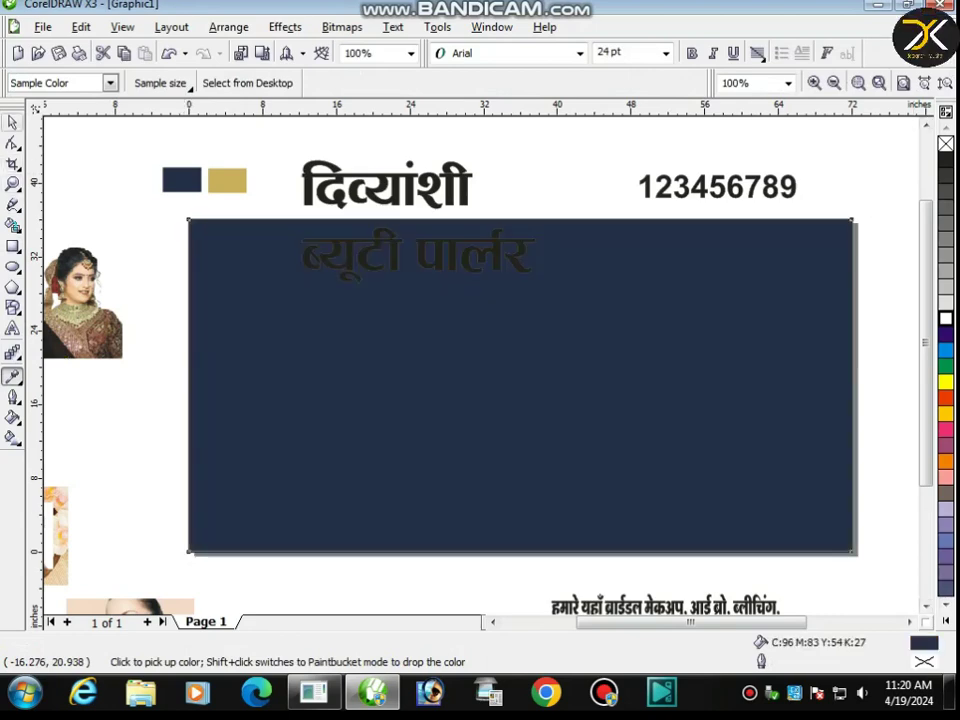
pyautogui.click(12, 122)
pyautogui.press('F12')
pyautogui.press('Tab')
pyautogui.write('20')
pyautogui.press('BackSpace')
pyautogui.press('BackSpace')
pyautogui.write('20')
pyautogui.press('Return')
pyautogui.press('F12')
pyautogui.click(397, 205)
pyautogui.click(427, 251)
pyautogui.press('Return')
pyautogui.press('Return')
# Step: Sample the gold swatch's colour and apply it to the banner rectangle's outline
pyautogui.click(12, 376)
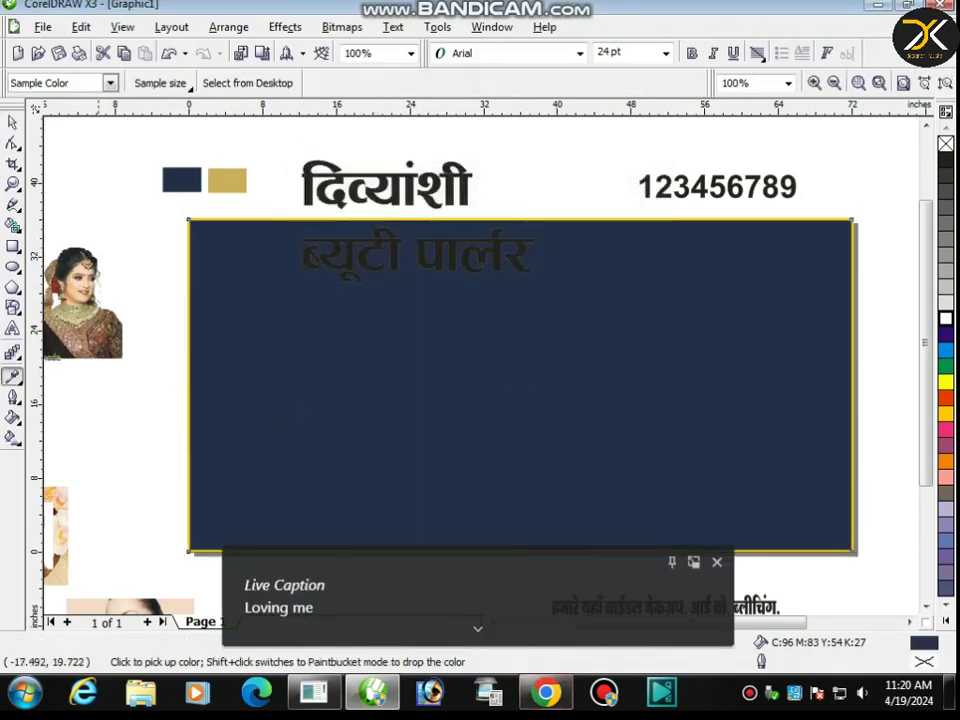
pyautogui.scroll(4, 256, 214)
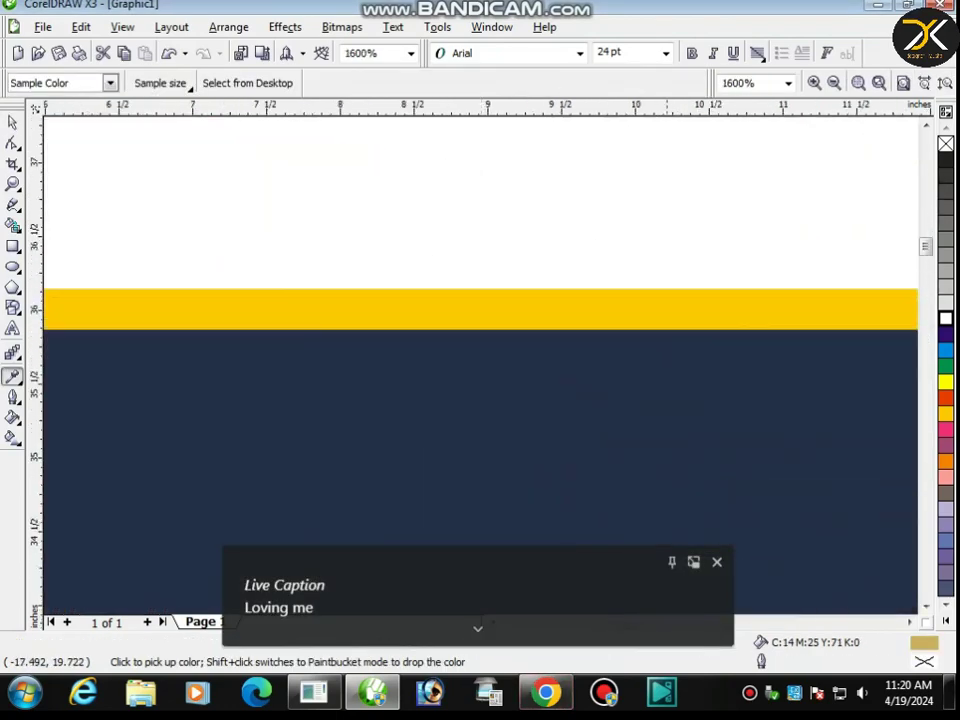
pyautogui.click(717, 562)
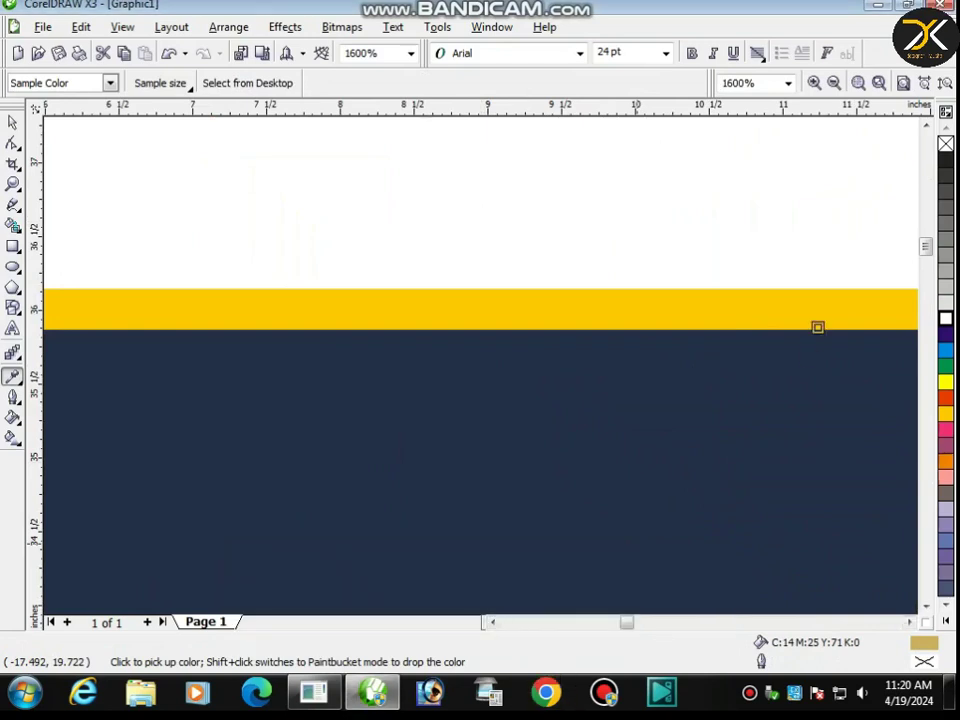
pyautogui.keyDown('shift'); pyautogui.click(334, 309); pyautogui.keyUp('shift')
pyautogui.press('space')
pyautogui.scroll(-4, 486, 366)
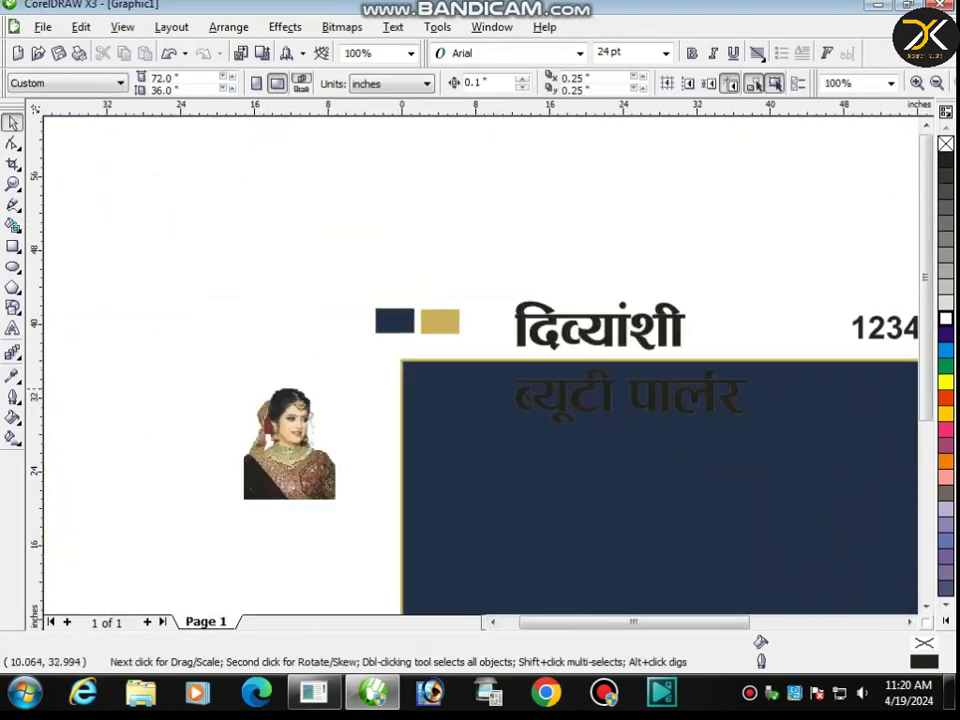
# Step: Move the two-line heading above the banner and place the bride photo at the banner's left side, enlarged to about 24.4 × 30.3 in
pyautogui.scroll(-1, 588, 395)
pyautogui.moveTo(500, 345); pyautogui.dragTo(520, 257)
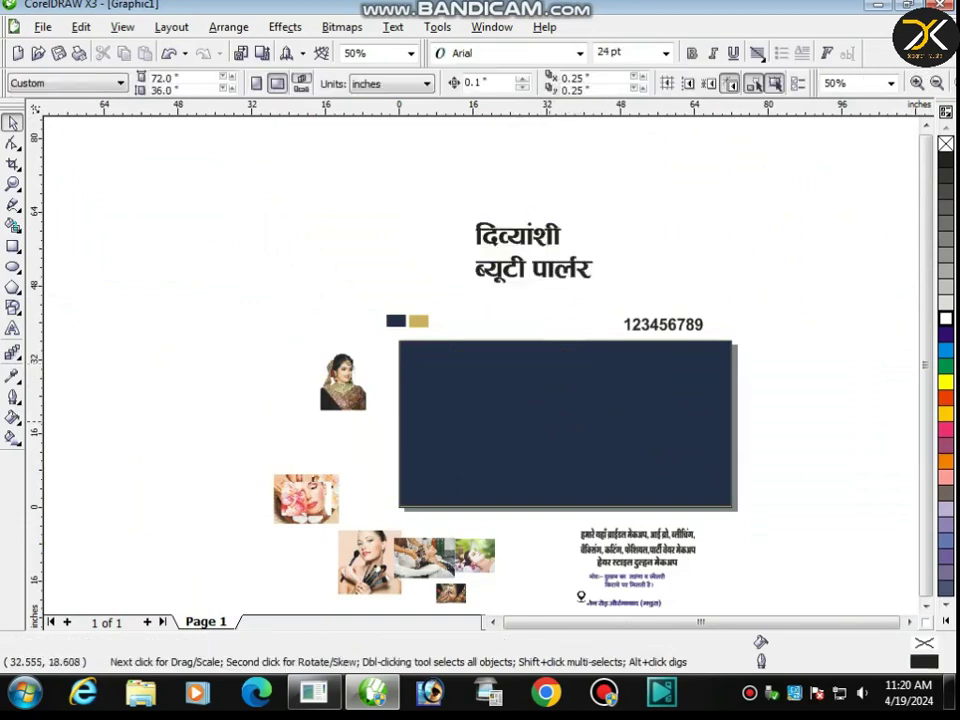
pyautogui.moveTo(343, 382); pyautogui.dragTo(512, 476)
pyautogui.scroll(1, 471, 424)
pyautogui.press('Down')
pyautogui.press('Down')
pyautogui.press('Left')
pyautogui.press('Left')
pyautogui.press('Left')
pyautogui.press('Left')
pyautogui.press('Left')
pyautogui.press('Left')
pyautogui.press('Left')
pyautogui.press('Down')
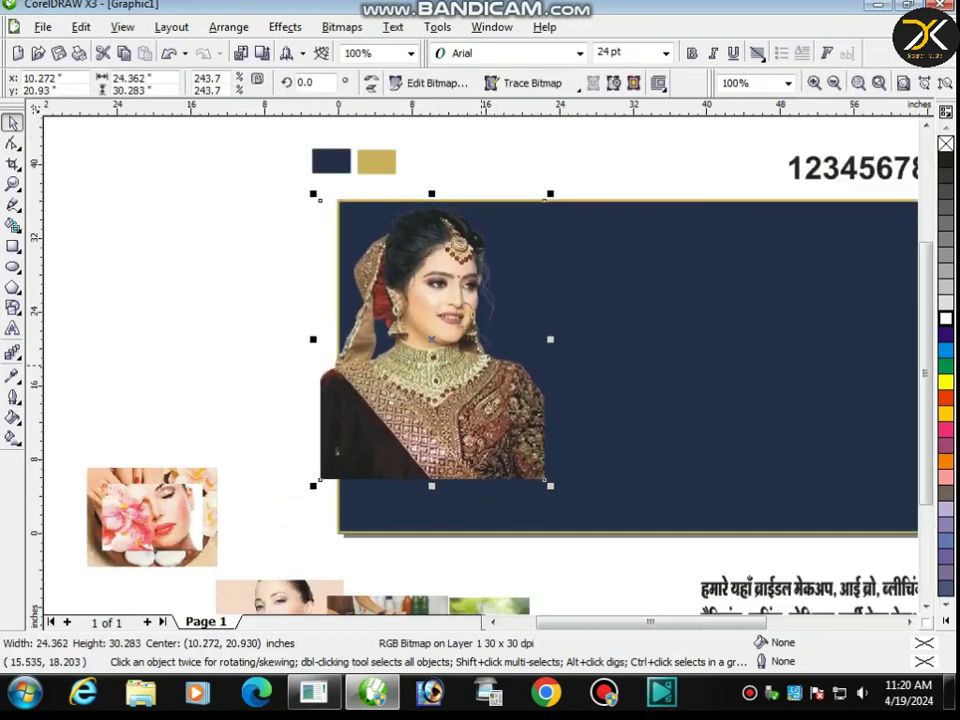
# Step: Enlarge the bride photo to the banner's height, PowerClip it inside the curved-edge shape, and remove that shape's outline
pyautogui.moveTo(337, 451); pyautogui.dragTo(339, 451)
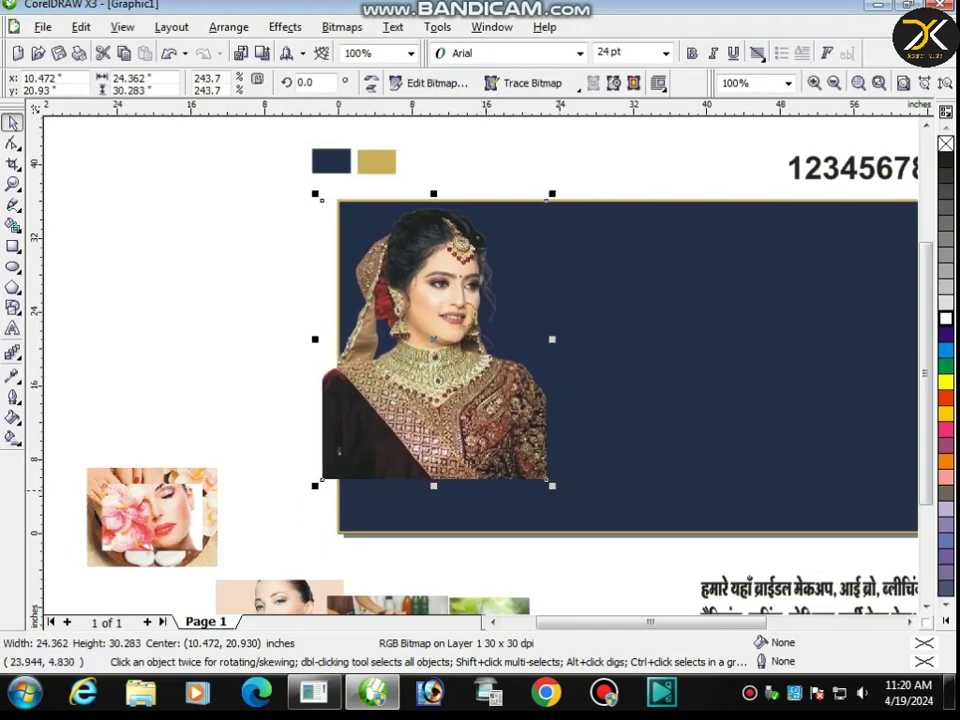
pyautogui.moveTo(552, 485); pyautogui.dragTo(586, 536)
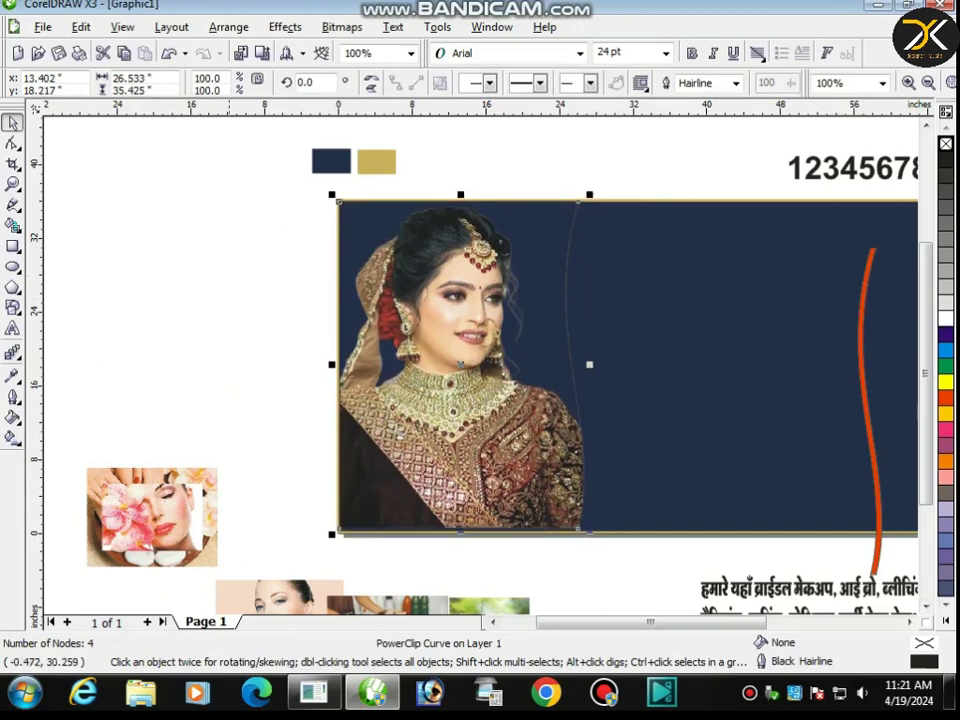
pyautogui.click(13, 397)
pyautogui.click(92, 405)
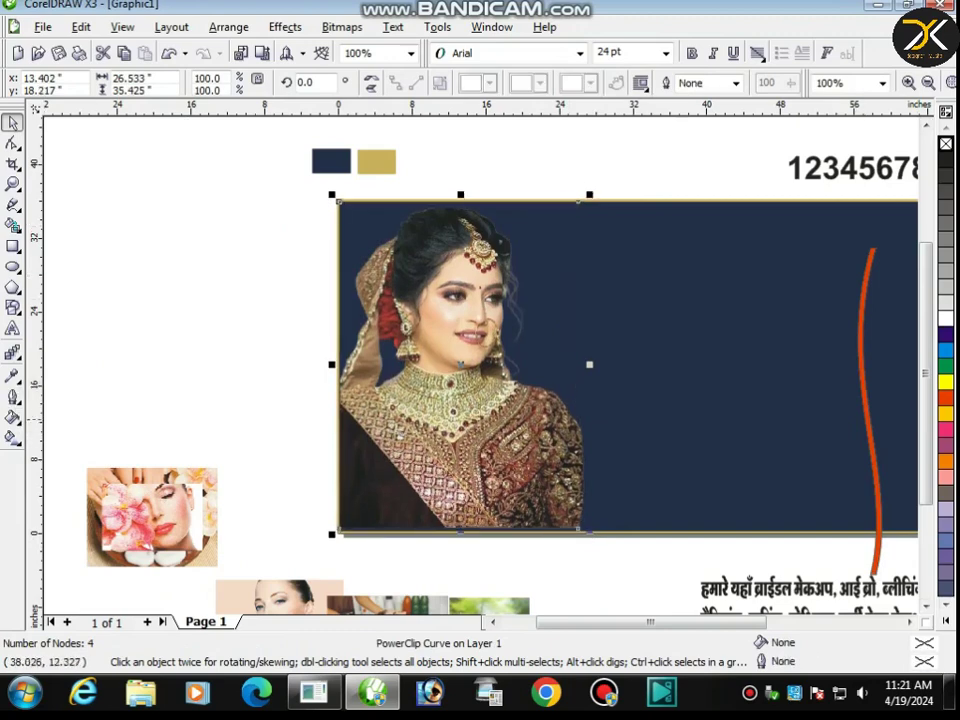
pyautogui.press('Right')
pyautogui.press('Right')
# Step: Align the red curved strip with the bride photo's right edge, fill it white, and remove its outline
pyautogui.moveTo(862, 370); pyautogui.dragTo(568, 318)
pyautogui.click(946, 318)
pyautogui.press('Left')
pyautogui.press('Left')
pyautogui.press('Left')
pyautogui.press('Down')
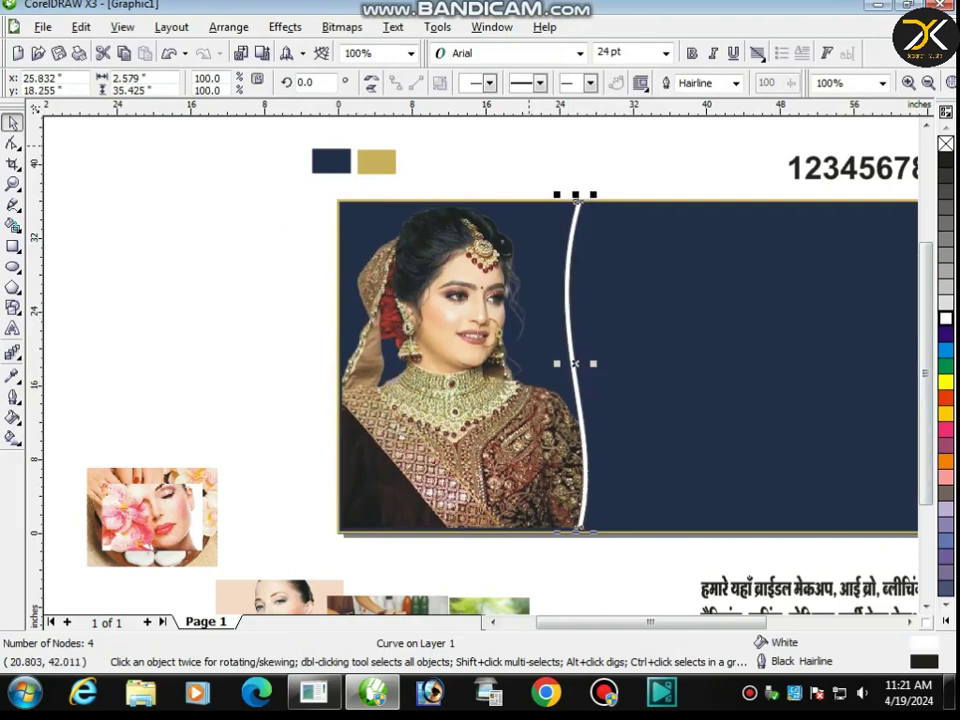
pyautogui.click(12, 396)
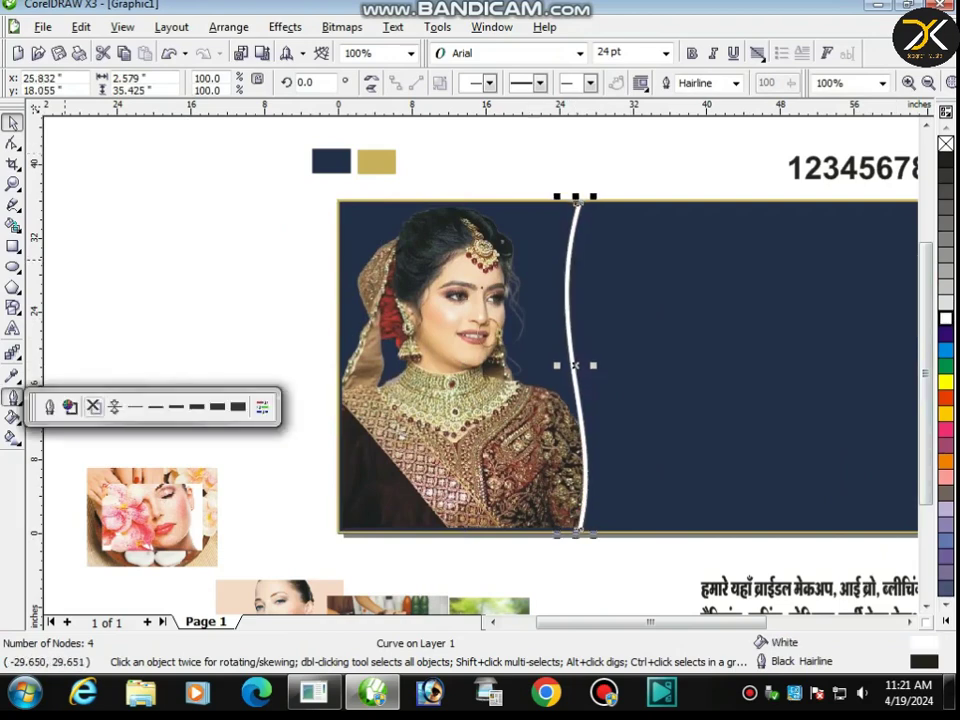
pyautogui.click(92, 402)
pyautogui.press('Escape')
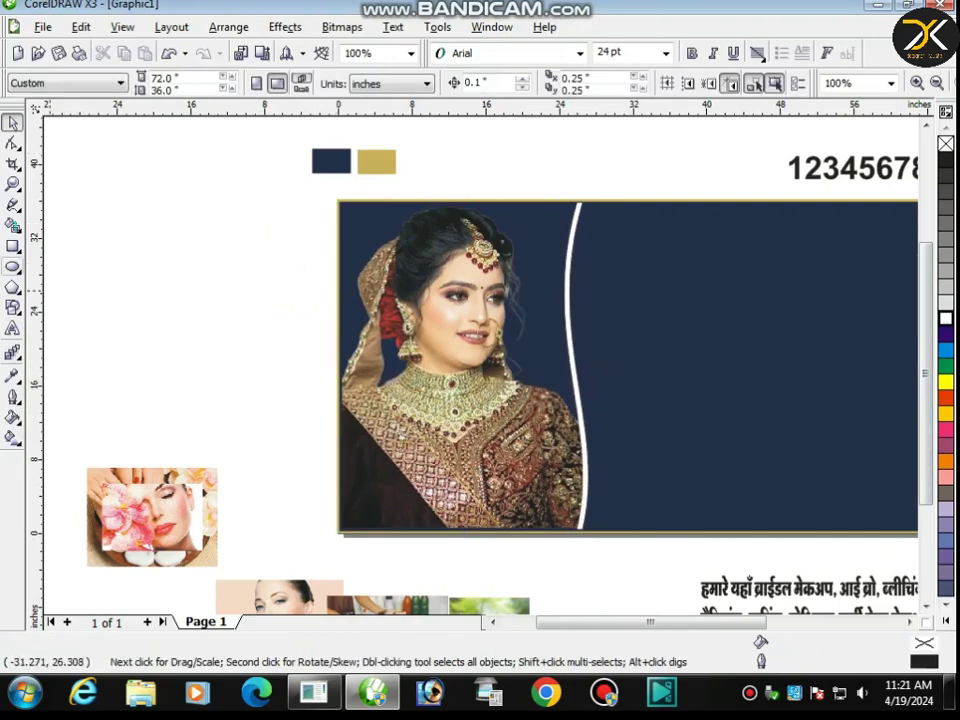
# Step: Draw an ellipse about 6.7 × 7.7 in centred on the upper part of the white strip and fill it white
pyautogui.press('F7')
pyautogui.moveTo(546, 210)
pyautogui.mouseDown()
pyautogui.moveTo(610, 285)
pyautogui.moveTo(608, 277)
pyautogui.mouseUp()
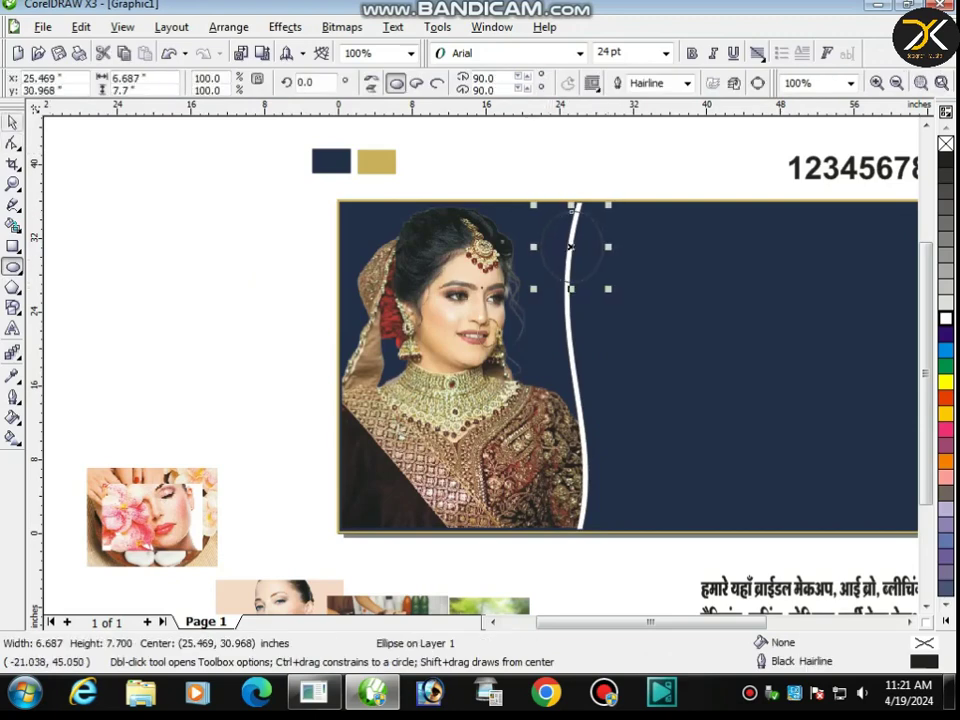
pyautogui.click(12, 122)
pyautogui.press('Left')
pyautogui.press('Left')
pyautogui.press('Left')
pyautogui.press('Left')
pyautogui.click(946, 318)
# Step: Try a 10-point cyan outline on the white ellipse
pyautogui.press('F12')
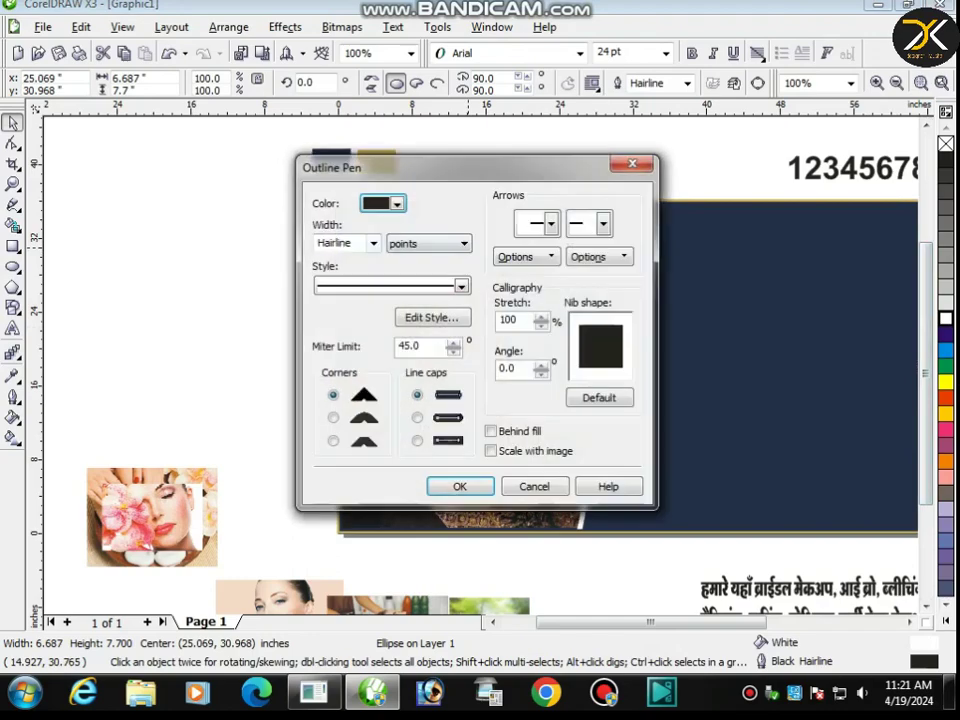
pyautogui.write('10')
pyautogui.click(397, 204)
pyautogui.click(368, 253)
pyautogui.click(460, 486)
pyautogui.click(541, 183)
pyautogui.click(573, 246)
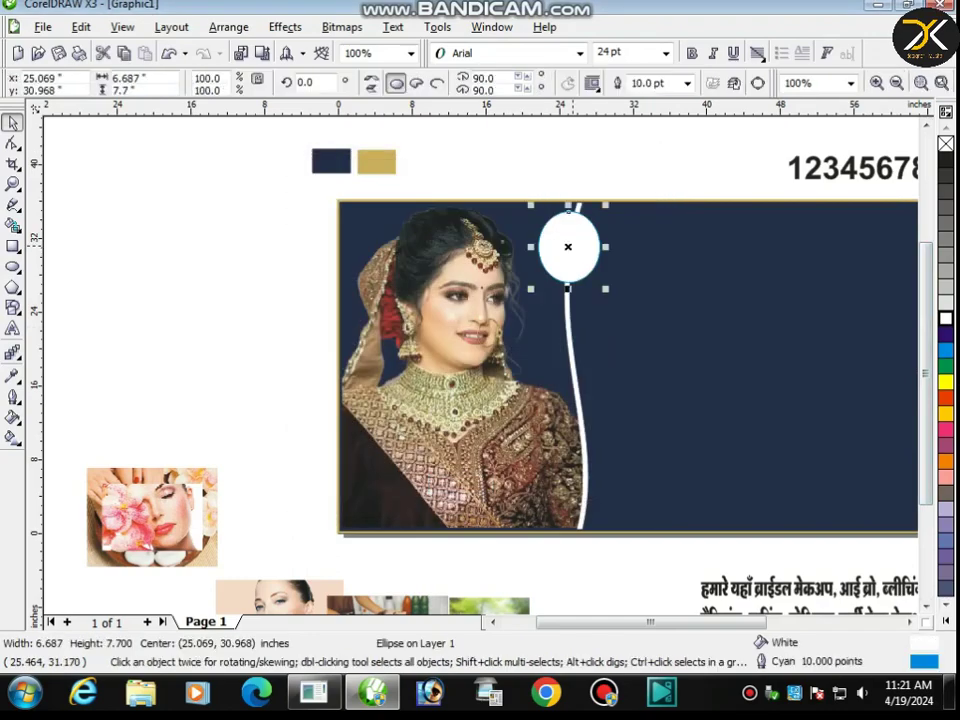
# Step: Remove the ellipse's outline and add a smaller concentric copy, about 5.8 × 6.6 in, filled deep yellow
pyautogui.scroll(3, 573, 246)
pyautogui.click(13, 396)
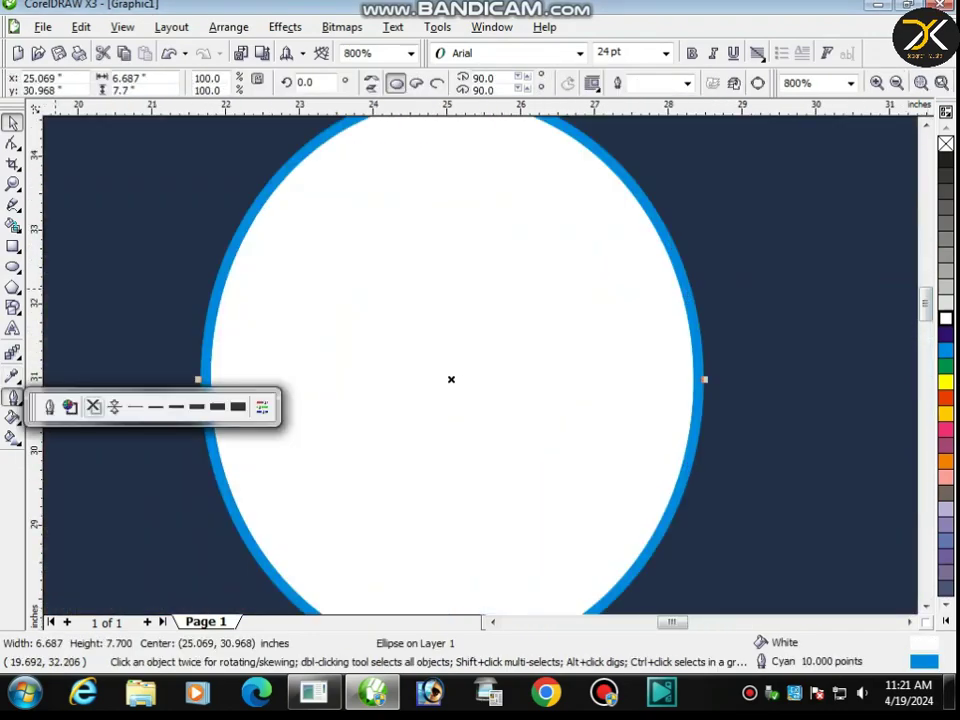
pyautogui.click(92, 403)
pyautogui.scroll(-1, 479, 364)
pyautogui.moveTo(607, 219); pyautogui.dragTo(609, 246)
pyautogui.rightClick(609, 246)
pyautogui.click(946, 414)
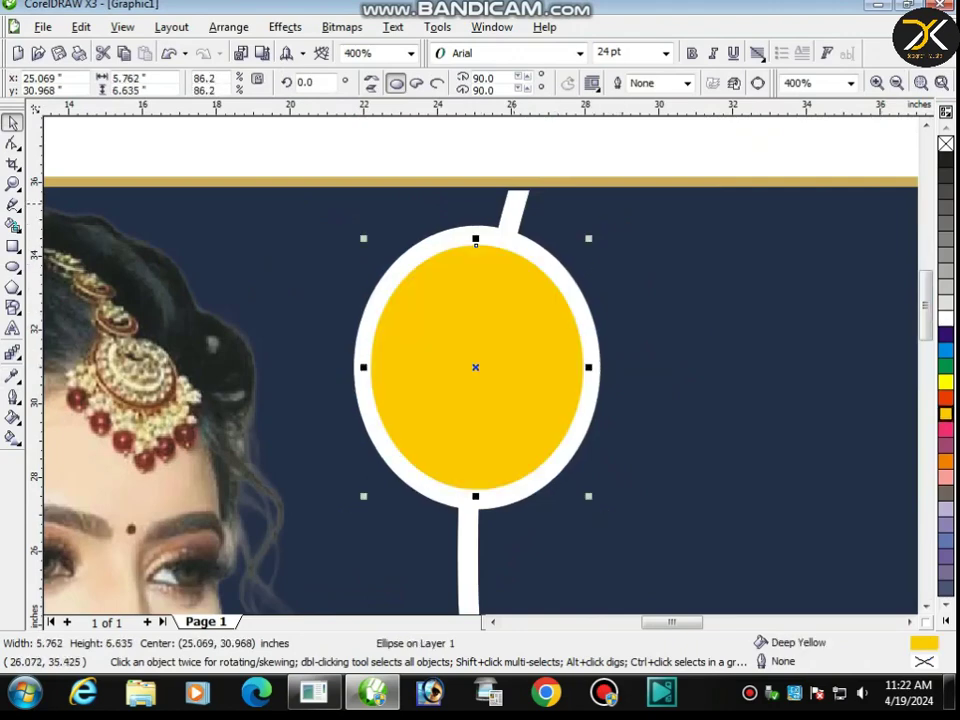
# Step: Extend the white curved strip upward so it meets the banner's top edge
pyautogui.click(507, 189)
pyautogui.moveTo(561, 183); pyautogui.dragTo(559, 181)
pyautogui.click(555, 174)
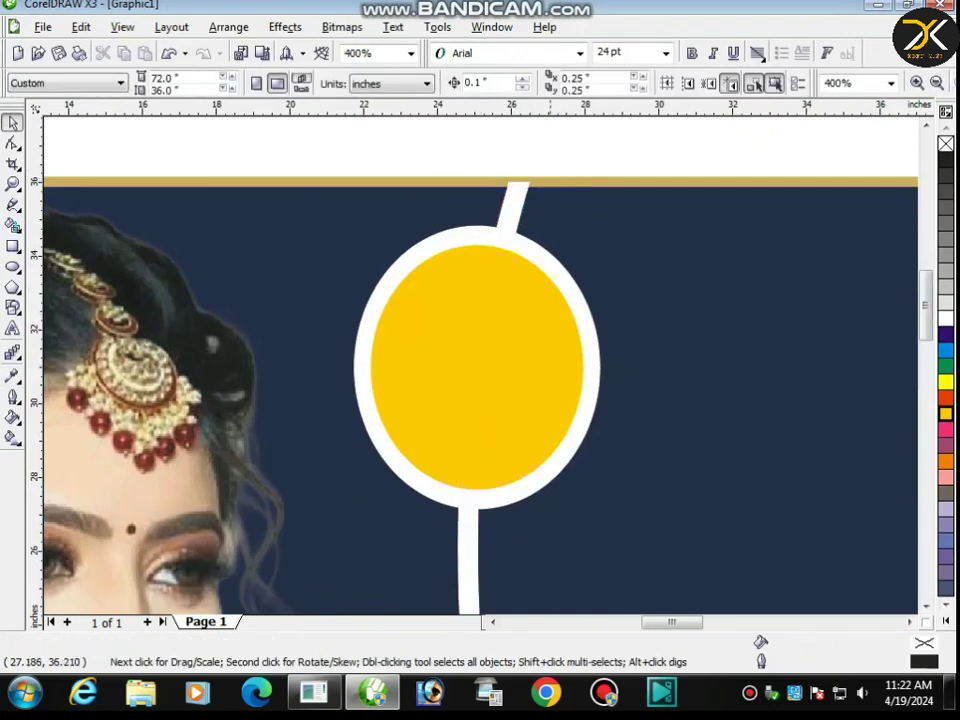
pyautogui.scroll(-2, 491, 304)
pyautogui.scroll(-2, 481, 363)
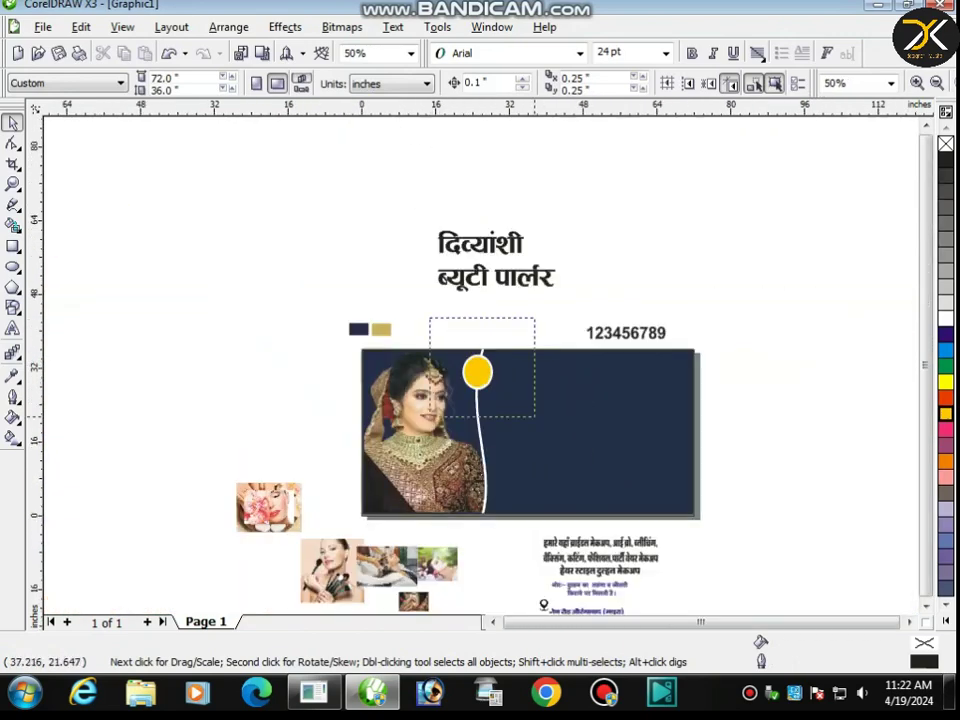
# Step: Duplicate the white and yellow ellipse pair below the first one and enlarge the copy to about 7.6 × 8.8 in
pyautogui.click(477, 372)
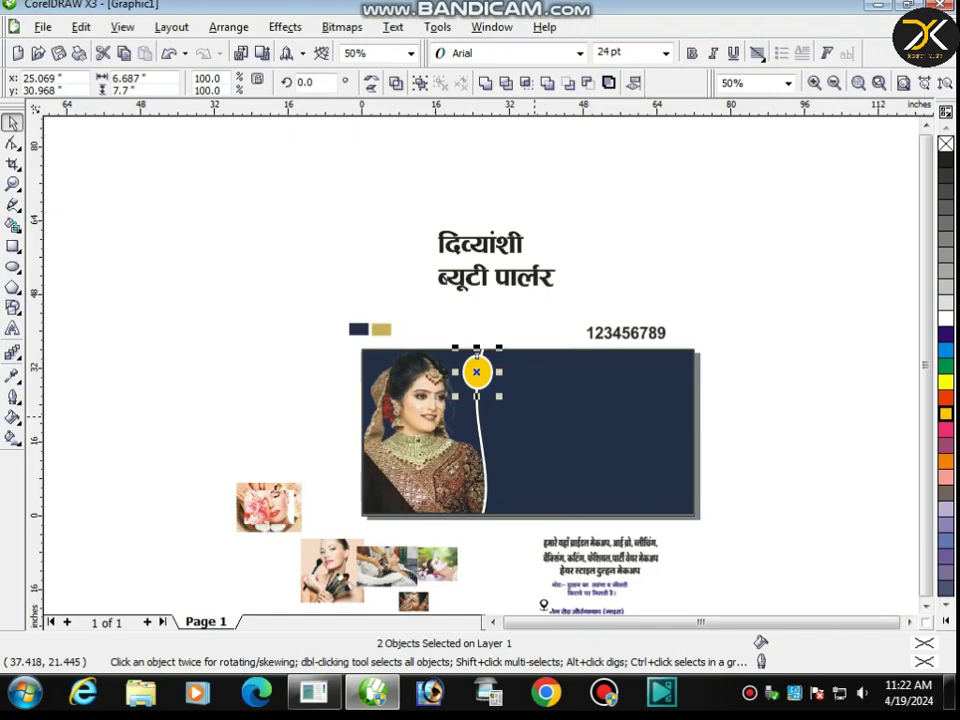
pyautogui.scroll(2, 511, 408)
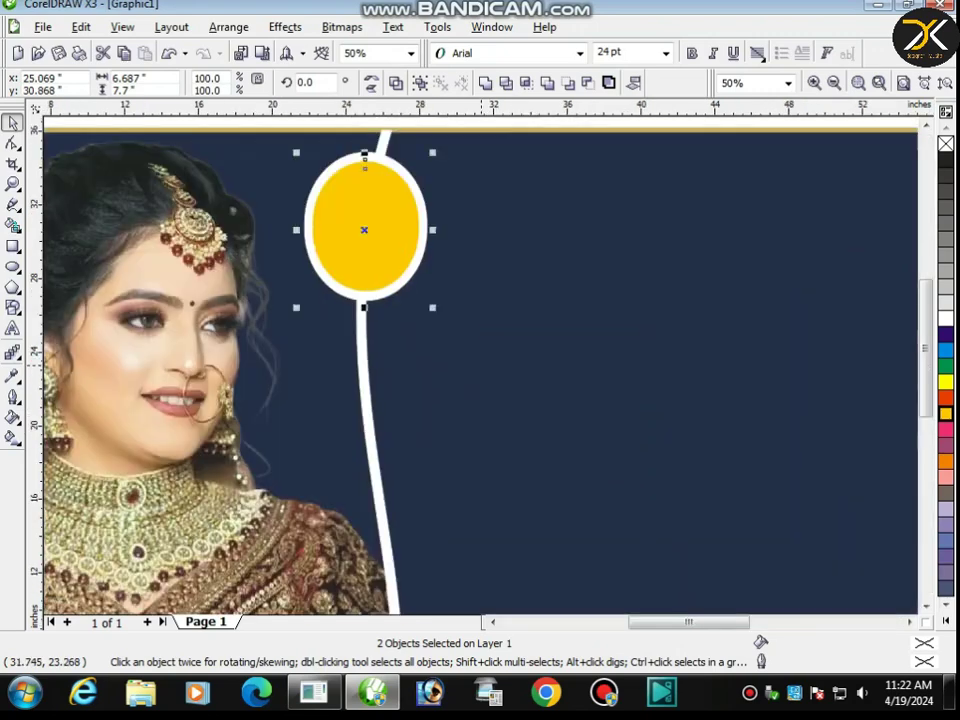
pyautogui.hotkey('ctrl', 'd')
pyautogui.moveTo(367, 220); pyautogui.dragTo(363, 380)
pyautogui.moveTo(428, 327); pyautogui.dragTo(436, 320)
pyautogui.moveTo(380, 338)
pyautogui.mouseDown()
pyautogui.moveTo(391, 331)
pyautogui.moveTo(382, 327)
pyautogui.mouseUp()
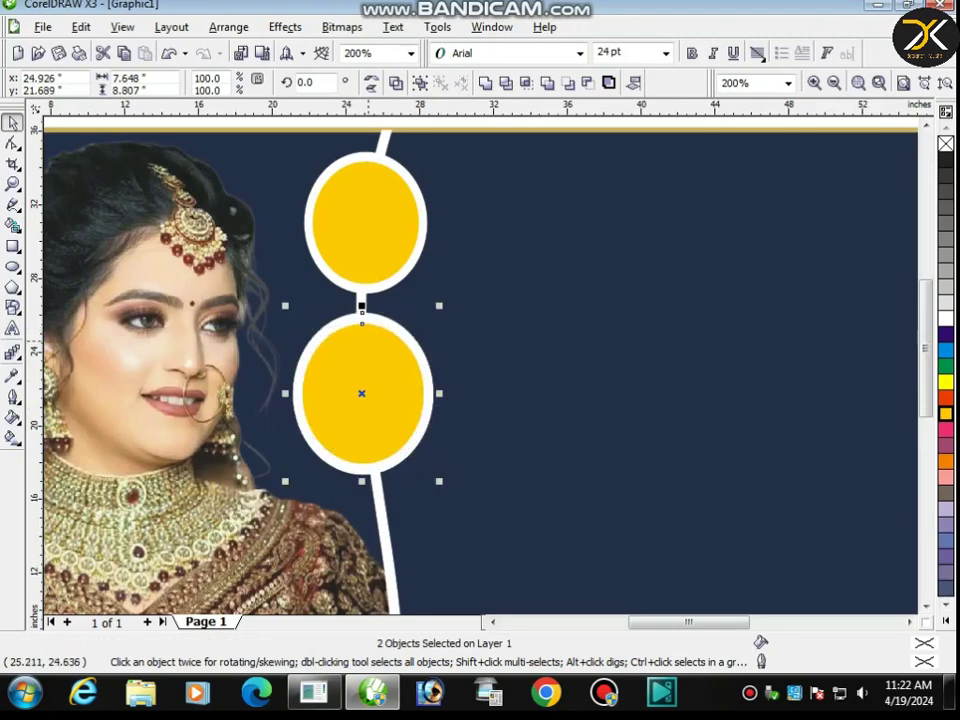
# Step: Add two more copies of the ellipse pair down the strip, enlarged to about 8.8 × 10.2 in and 9.5 × 10.9 in
pyautogui.scroll(-1, 368, 341)
pyautogui.moveTo(482, 365); pyautogui.dragTo(532, 426)
pyautogui.rightClick(488, 444)
pyautogui.press('Down')
pyautogui.press('Down')
pyautogui.press('Down')
pyautogui.press('Down')
pyautogui.press('Down')
pyautogui.press('Down')
pyautogui.press('Down')
pyautogui.press('Down')
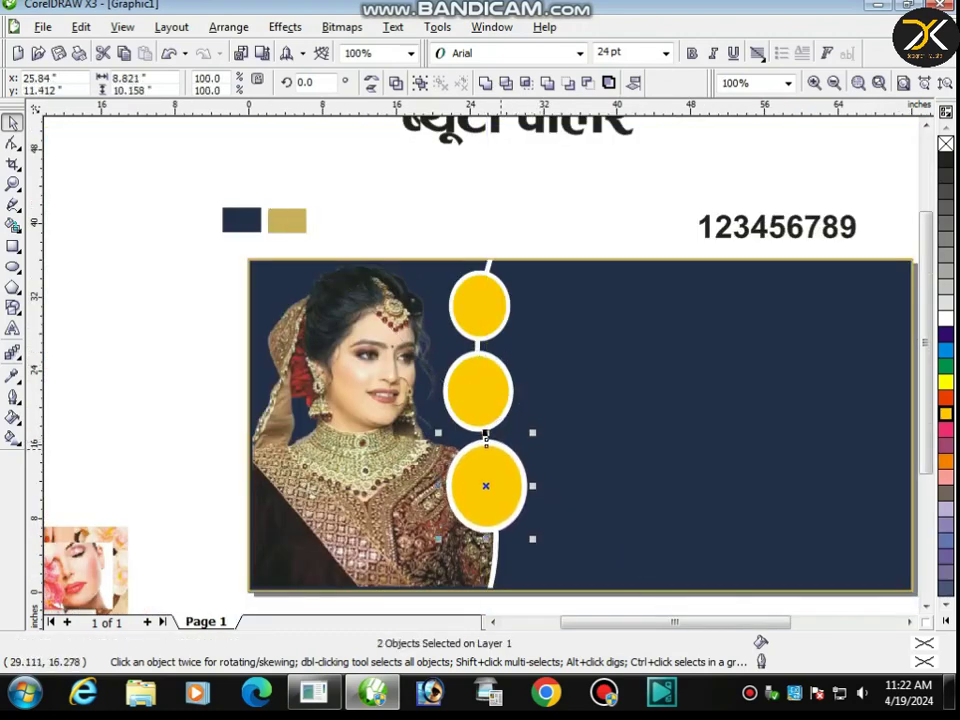
pyautogui.moveTo(485, 485); pyautogui.dragTo(491, 581)
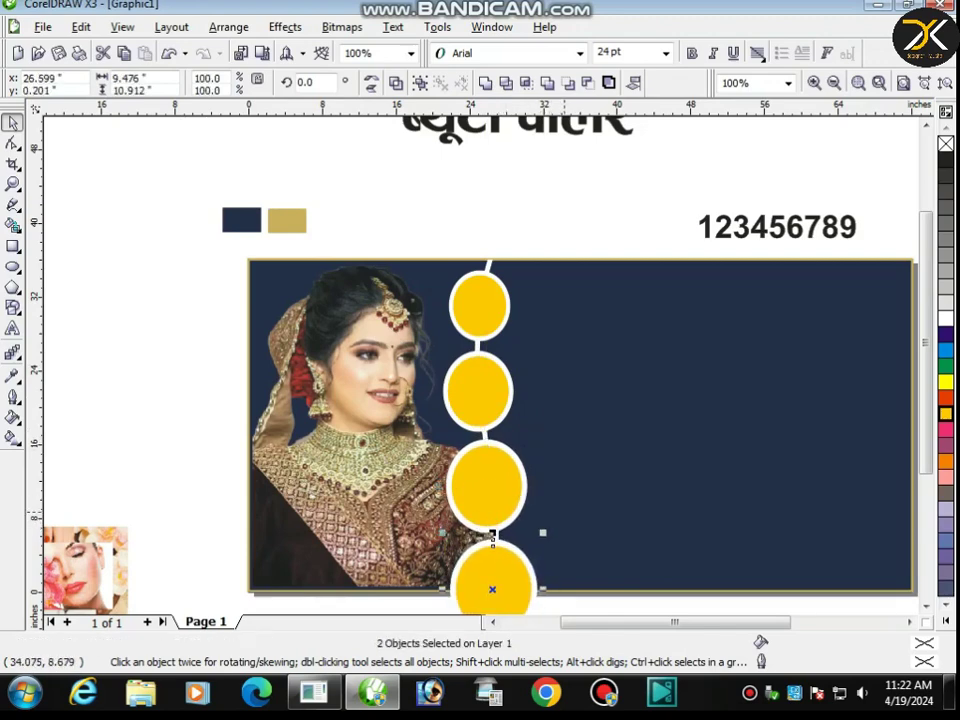
# Step: Scale the four ellipse pairs together down to about 6.4 × 25 in so they fit along the white strip
pyautogui.scroll(-1, 564, 509)
pyautogui.moveTo(393, 430); pyautogui.dragTo(507, 347)
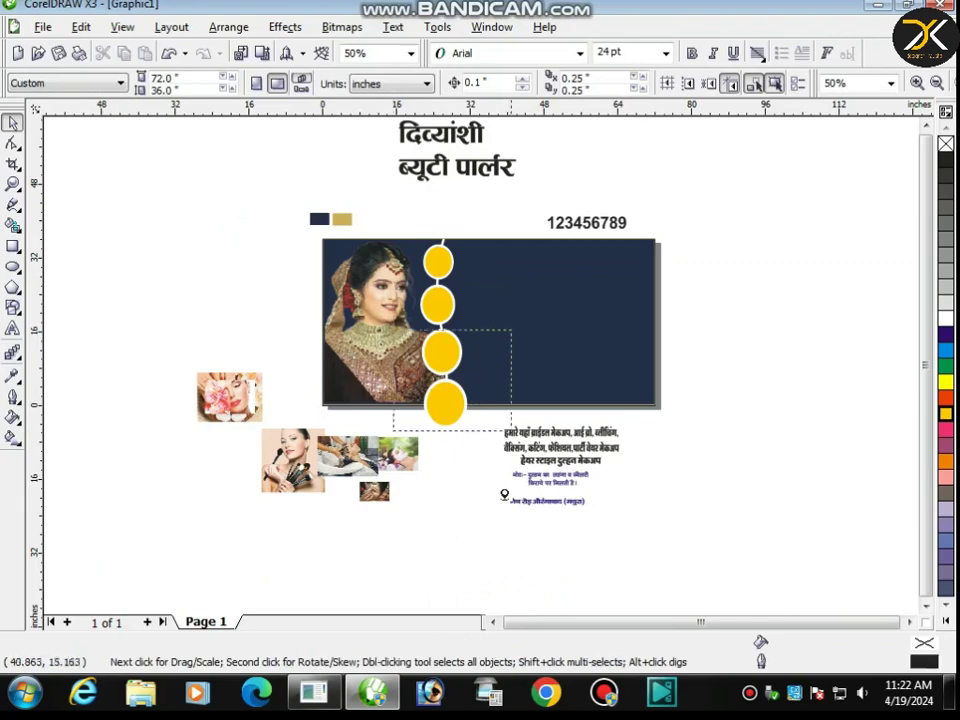
pyautogui.moveTo(489, 245); pyautogui.dragTo(488, 238)
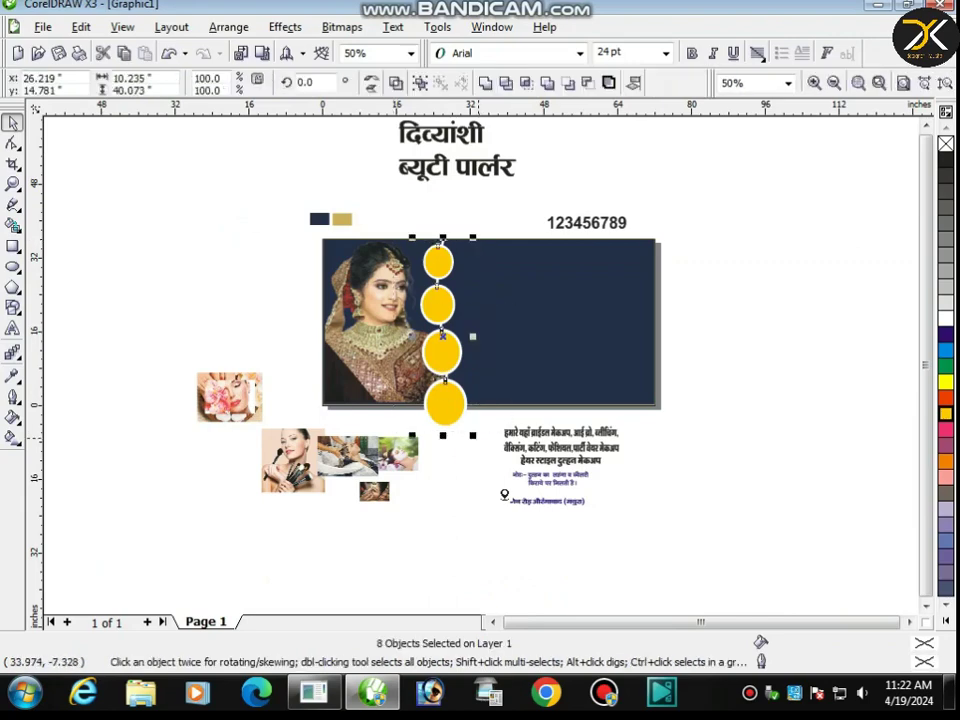
pyautogui.moveTo(473, 436); pyautogui.dragTo(468, 386)
pyautogui.press('Right')
pyautogui.press('Right')
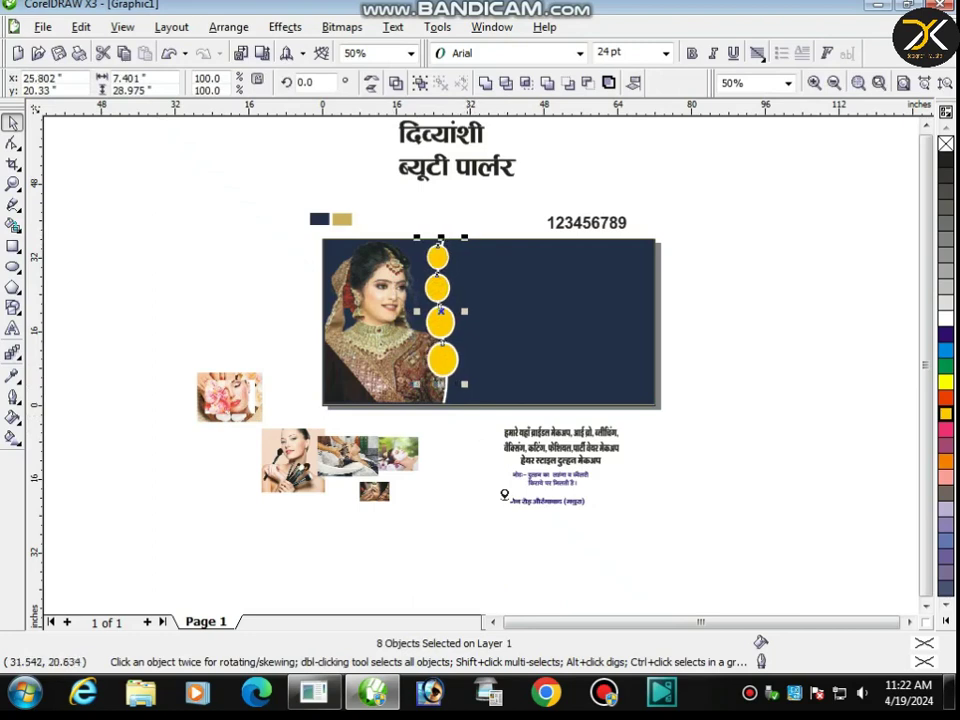
pyautogui.moveTo(466, 384)
pyautogui.mouseDown()
pyautogui.moveTo(454, 342)
pyautogui.moveTo(464, 369)
pyautogui.mouseUp()
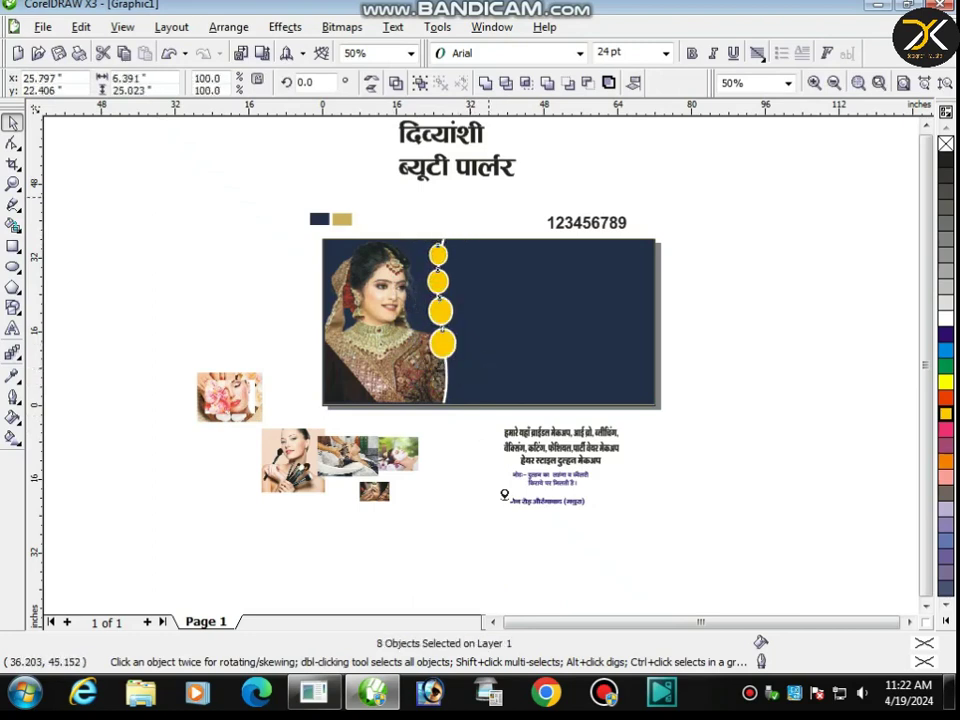
pyautogui.click(401, 218)
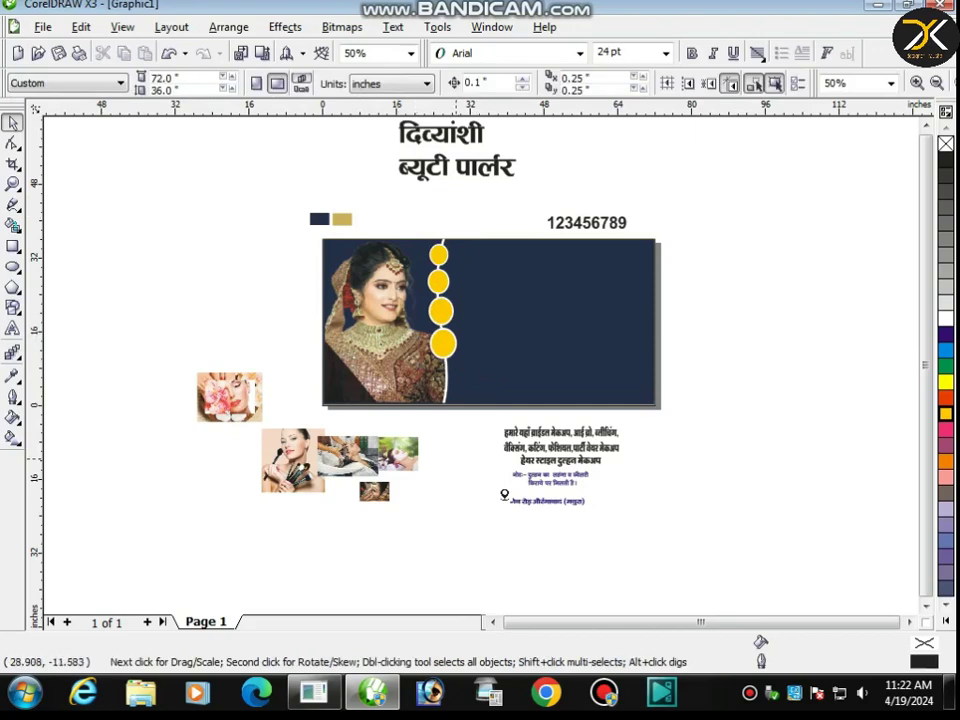
# Step: Break the heading into separate lines, move the first line onto the banner enlarged to about 45 × 12.9 in, and colour it yellow
pyautogui.moveTo(470, 135); pyautogui.dragTo(657, 231)
pyautogui.hotkey('ctrl', 'k')
pyautogui.moveTo(611, 189); pyautogui.dragTo(627, 275)
pyautogui.click(945, 381)
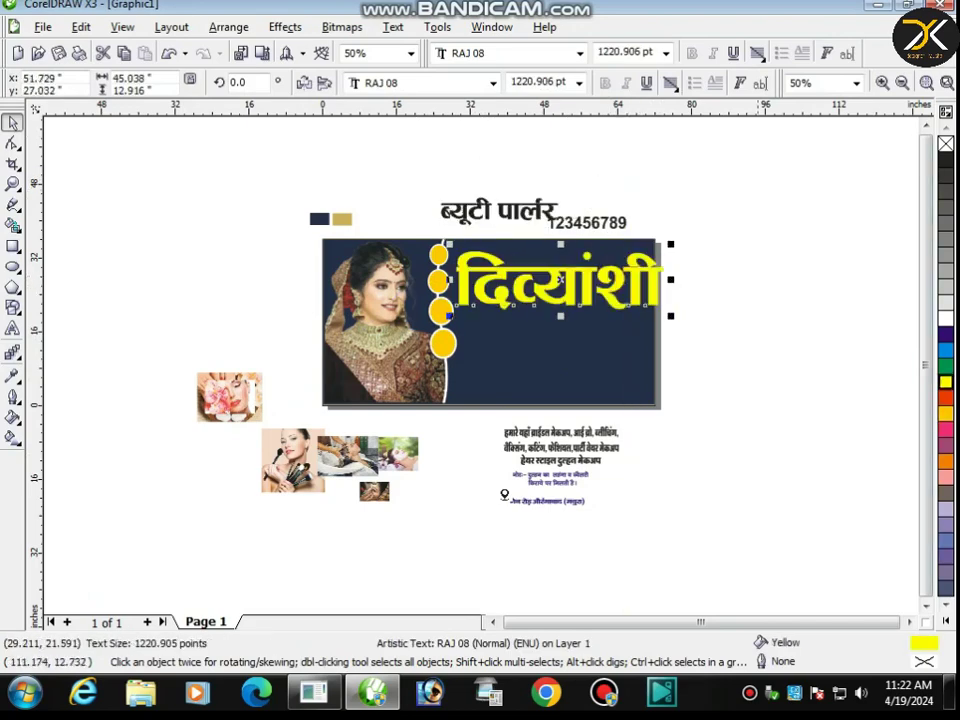
# Step: Skew the yellow heading word slightly to the right
pyautogui.scroll(1, 448, 316)
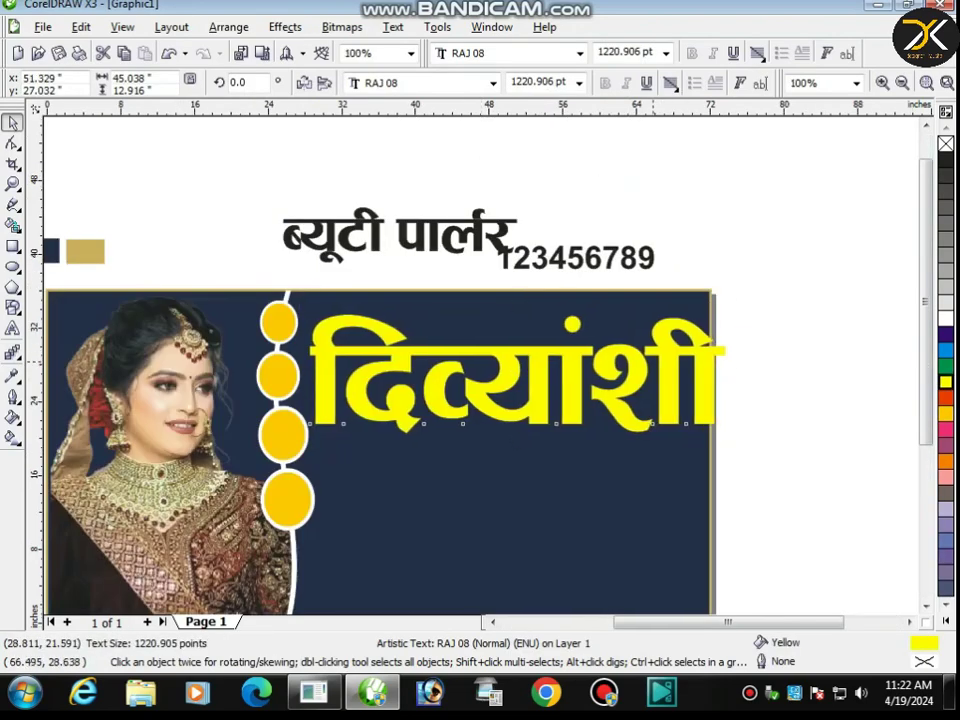
pyautogui.click(300, 439)
pyautogui.moveTo(517, 310); pyautogui.dragTo(526, 310)
pyautogui.click(630, 281)
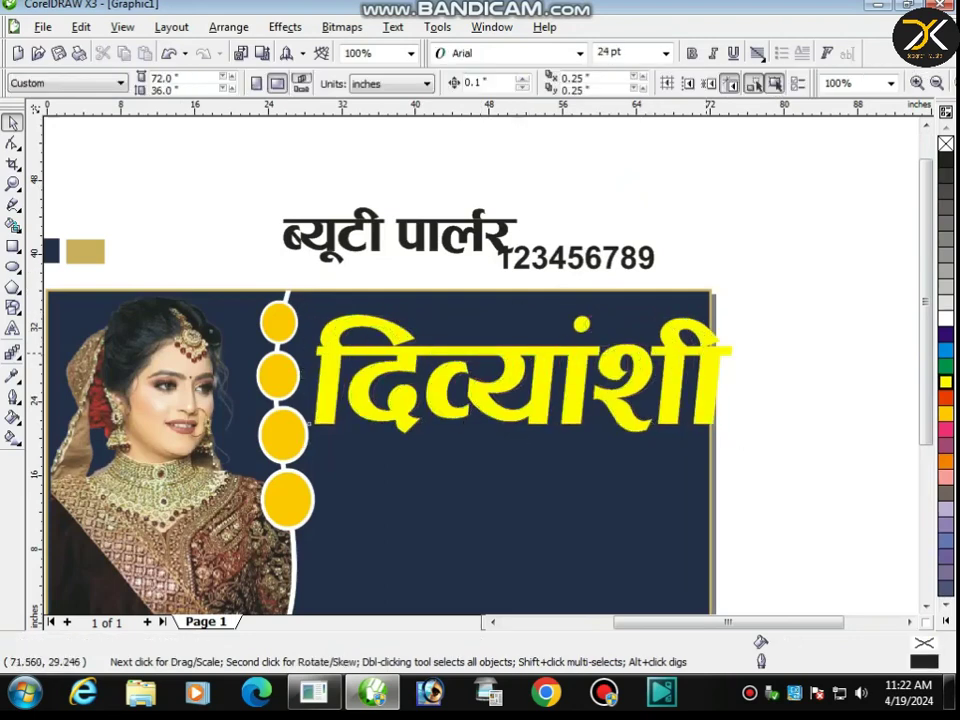
# Step: Reduce the slanted yellow word to about 43.5 in wide to fit inside the banner, then stretch it slightly taller and nudge it into place
pyautogui.click(705, 354)
pyautogui.moveTo(737, 307); pyautogui.dragTo(712, 312)
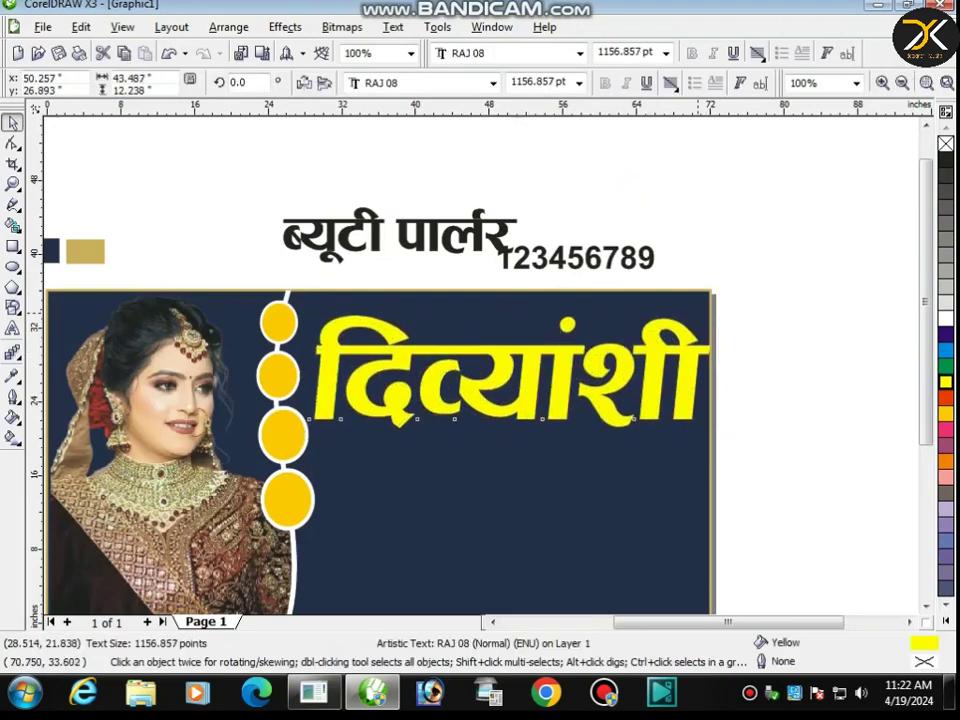
pyautogui.moveTo(507, 308); pyautogui.dragTo(507, 302)
pyautogui.press('Down')
pyautogui.press('Down')
pyautogui.press('Left')
pyautogui.press('Left')
pyautogui.click(13, 144)
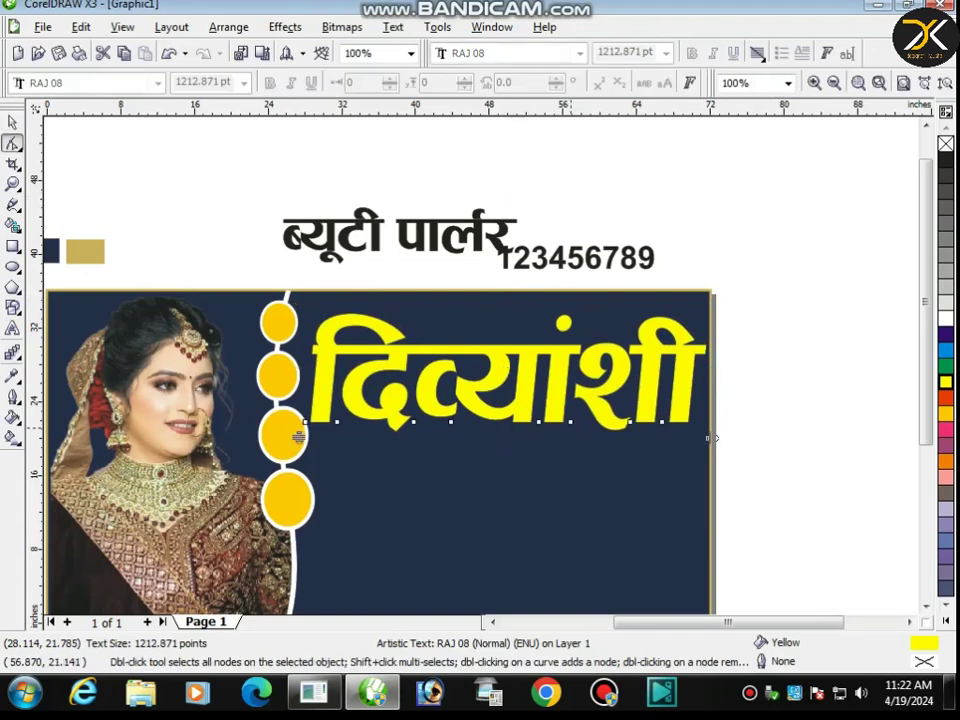
pyautogui.moveTo(571, 422); pyautogui.dragTo(567, 434)
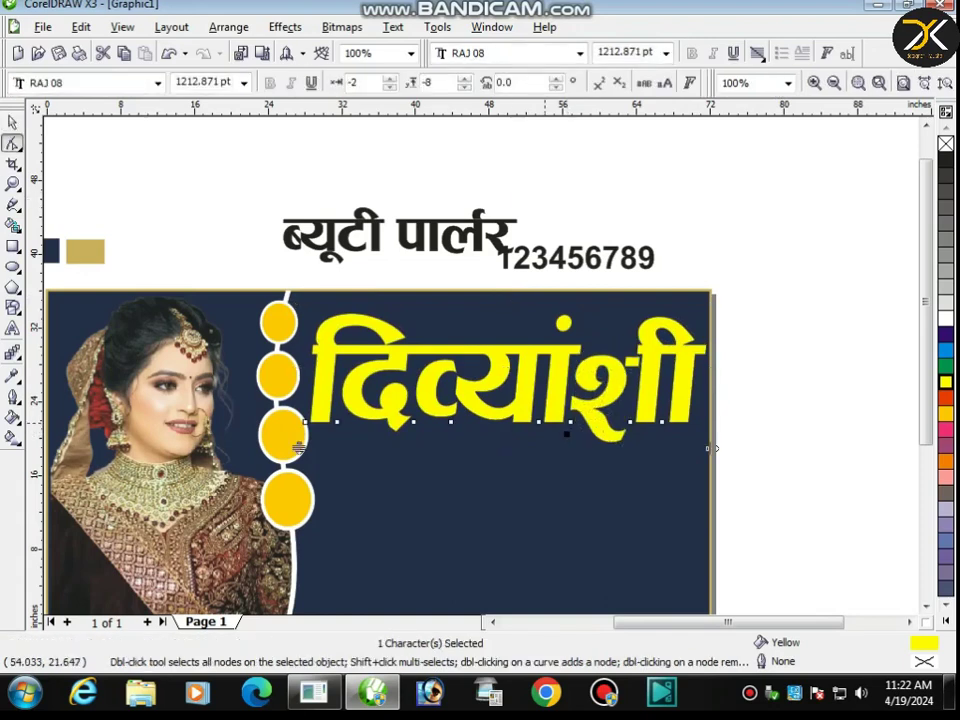
pyautogui.press('F2')
pyautogui.hotkey('ctrl', 'z')
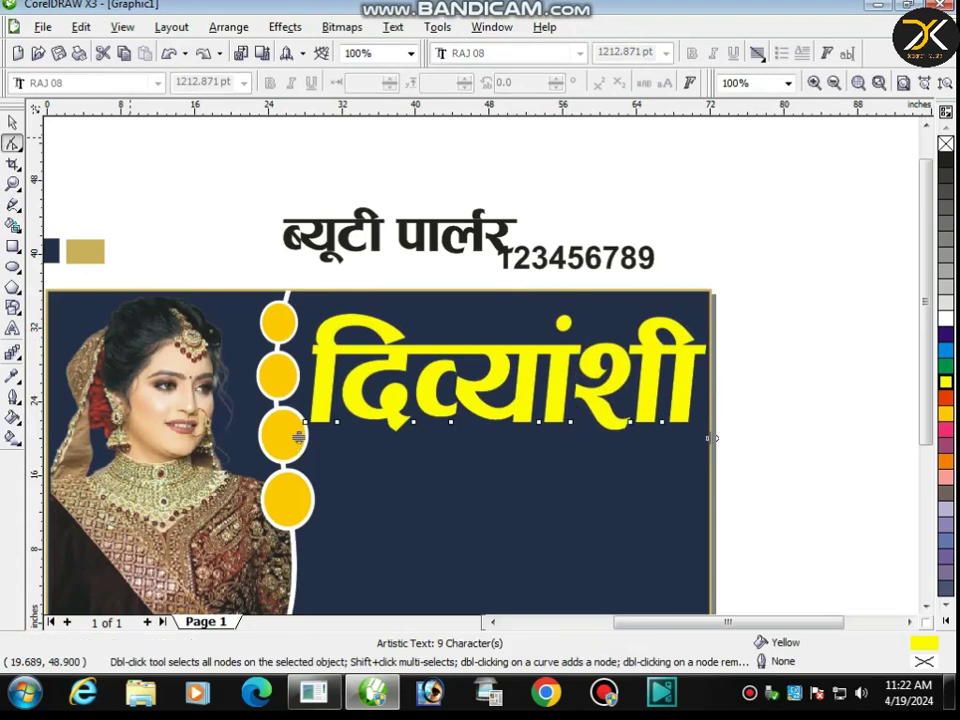
pyautogui.press('space')
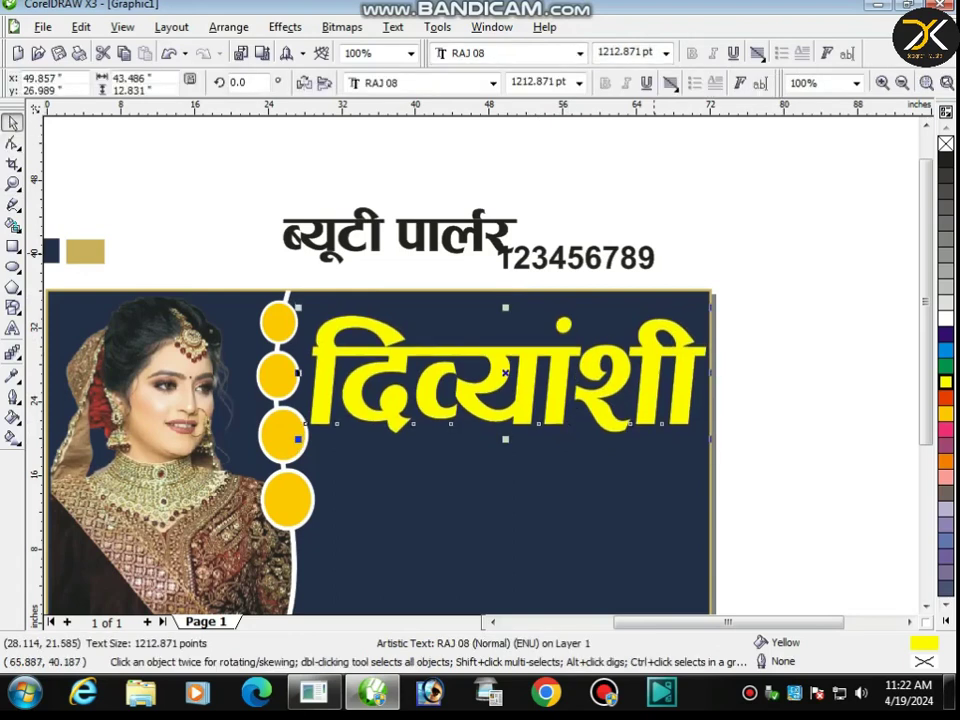
# Step: Place the mobile number in the banner's upper-right corner, reduce it to about 11.4 × 1.7 in, and colour it white
pyautogui.moveTo(575, 258); pyautogui.dragTo(630, 311)
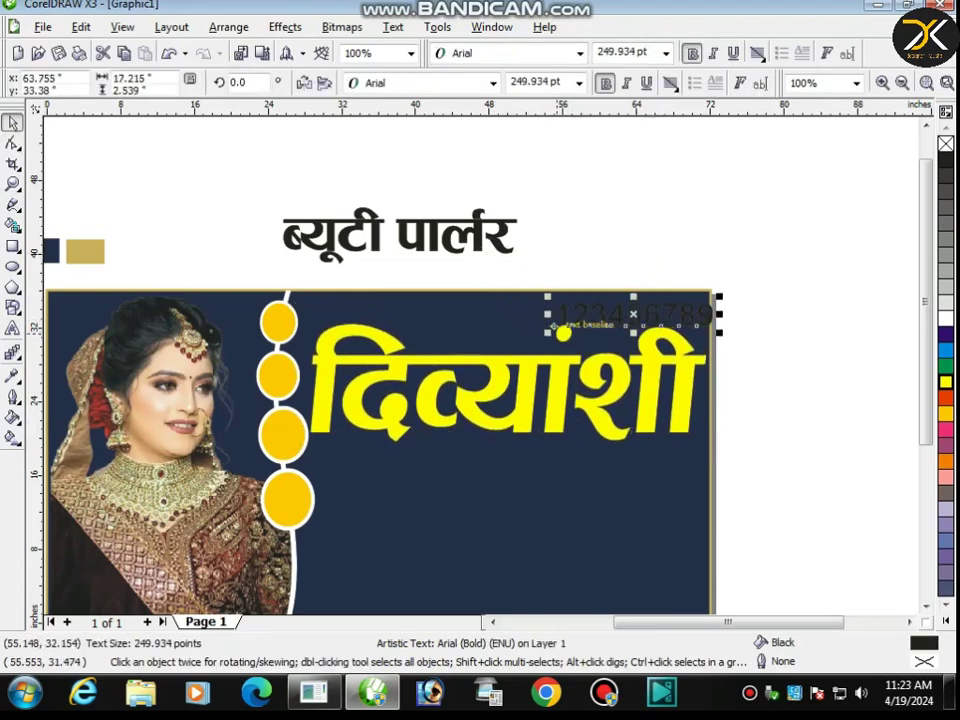
pyautogui.moveTo(546, 333); pyautogui.dragTo(608, 346)
pyautogui.press('Left')
pyautogui.press('Left')
pyautogui.press('Left')
pyautogui.press('Left')
pyautogui.press('Left')
pyautogui.press('Left')
pyautogui.press('Left')
pyautogui.press('Left')
pyautogui.press('Left')
pyautogui.press('Left')
pyautogui.press('Left')
pyautogui.press('Left')
pyautogui.press('Left')
pyautogui.click(946, 318)
pyautogui.press('Up')
pyautogui.press('Up')
pyautogui.press('Up')
pyautogui.click(829, 283)
# Step: Reduce the yellow heading word to about 42.5 × 12.5 in and nudge it down below the mobile number
pyautogui.click(607, 395)
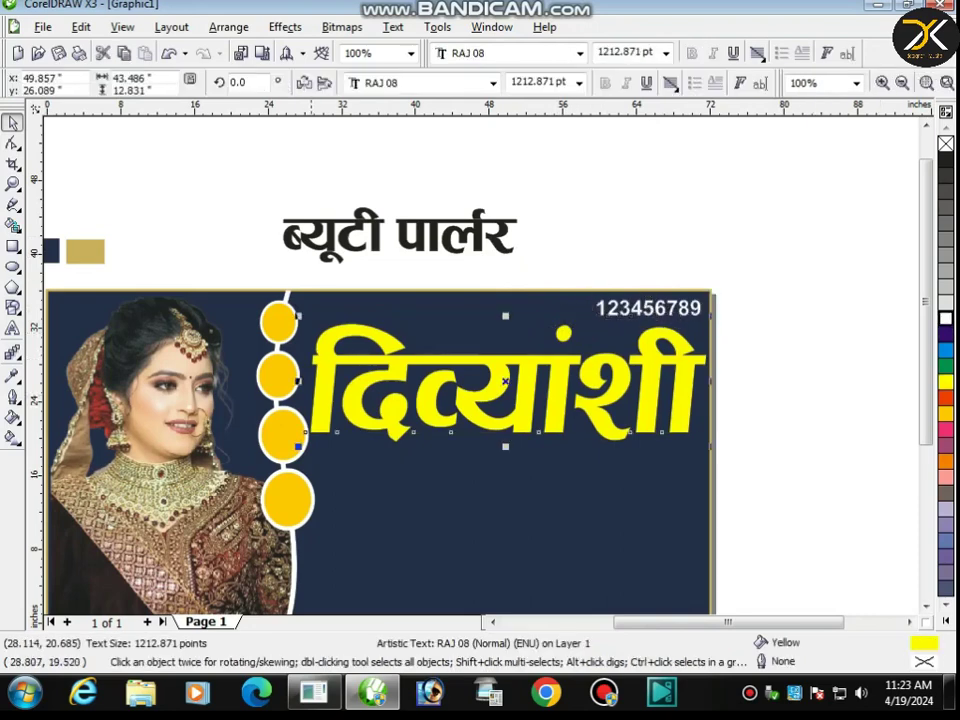
pyautogui.moveTo(299, 447); pyautogui.dragTo(308, 442)
pyautogui.press('Down')
pyautogui.press('Down')
pyautogui.press('Down')
pyautogui.press('Down')
pyautogui.press('Down')
pyautogui.press('Down')
pyautogui.scroll(-1, 512, 410)
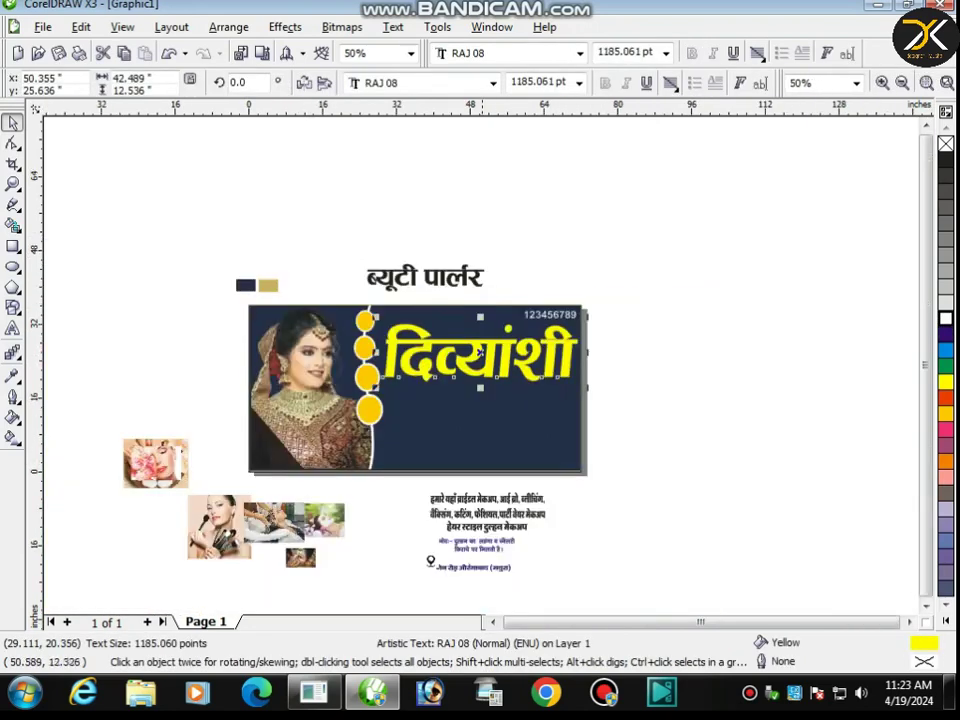
# Step: Move the ब्यूटी पार्लर text higher above the banner
pyautogui.moveTo(451, 261); pyautogui.dragTo(453, 260)
pyautogui.moveTo(456, 280); pyautogui.dragTo(492, 244)
pyautogui.click(553, 262)
# Step: Prefix the mobile number with "M:" and shift the line left so it fits inside the banner's edge
pyautogui.scroll(2, 510, 315)
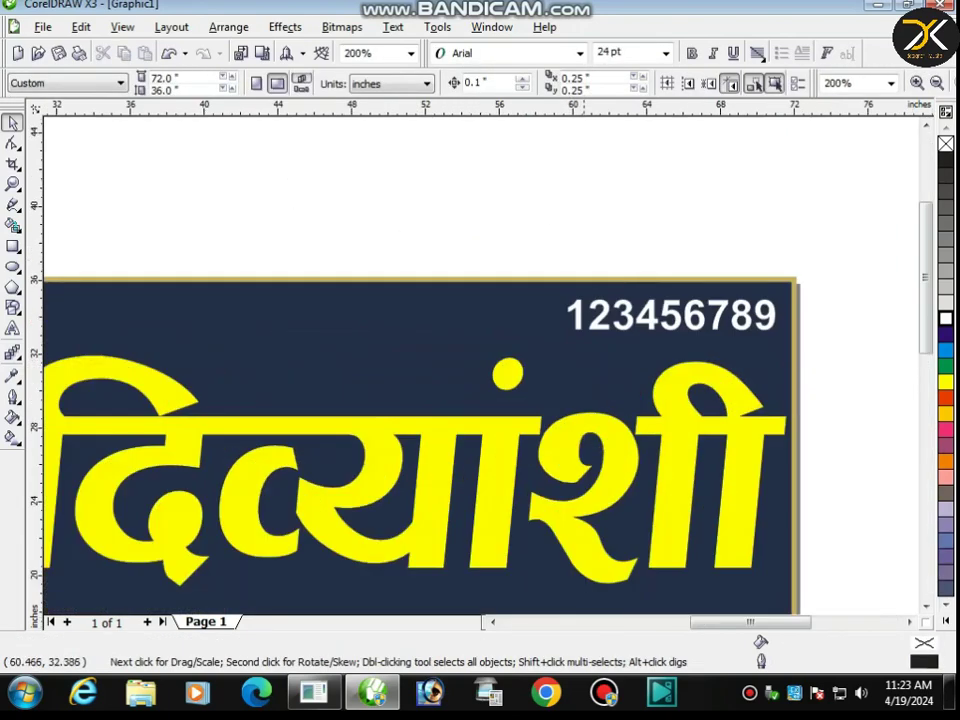
pyautogui.click(583, 324)
pyautogui.press('F8')
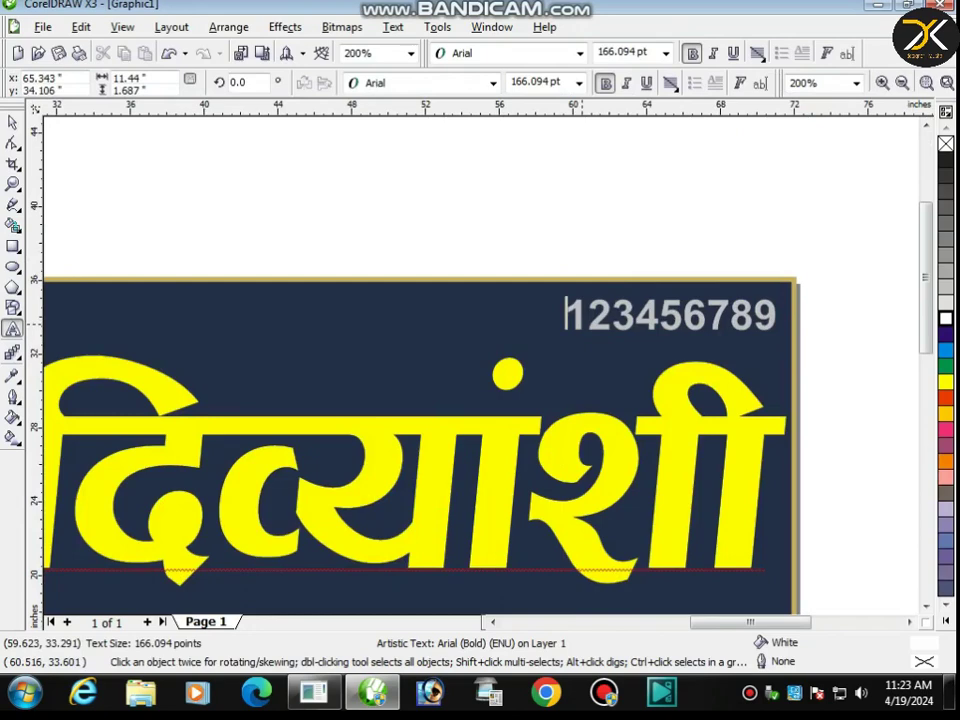
pyautogui.write('M:')
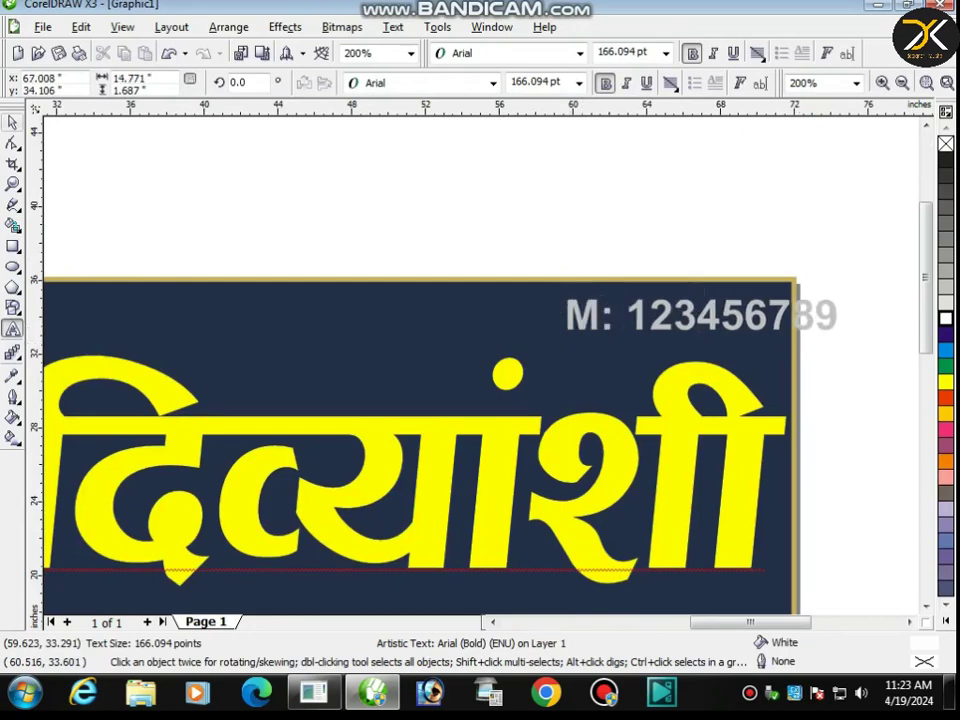
pyautogui.hotkey('ctrl', 'space')
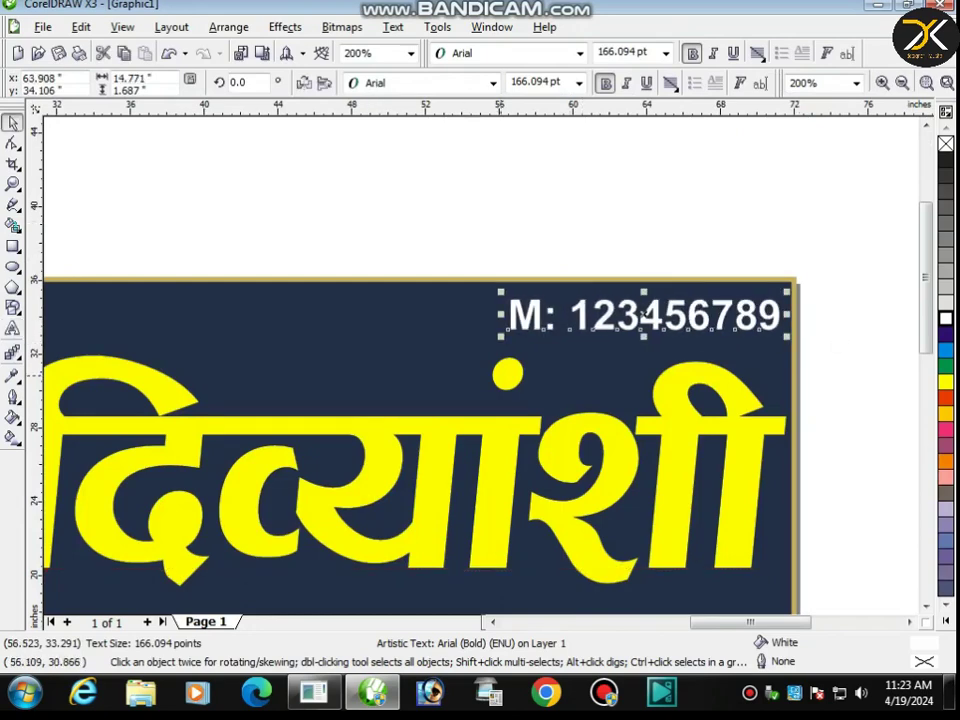
# Step: Move the ब्यूटी पार्लर text beneath the yellow word, colour it white, and enlarge it to about 29.3 × 7.1 in
pyautogui.scroll(-4, 487, 360)
pyautogui.moveTo(458, 267); pyautogui.dragTo(469, 436)
pyautogui.scroll(4, 469, 436)
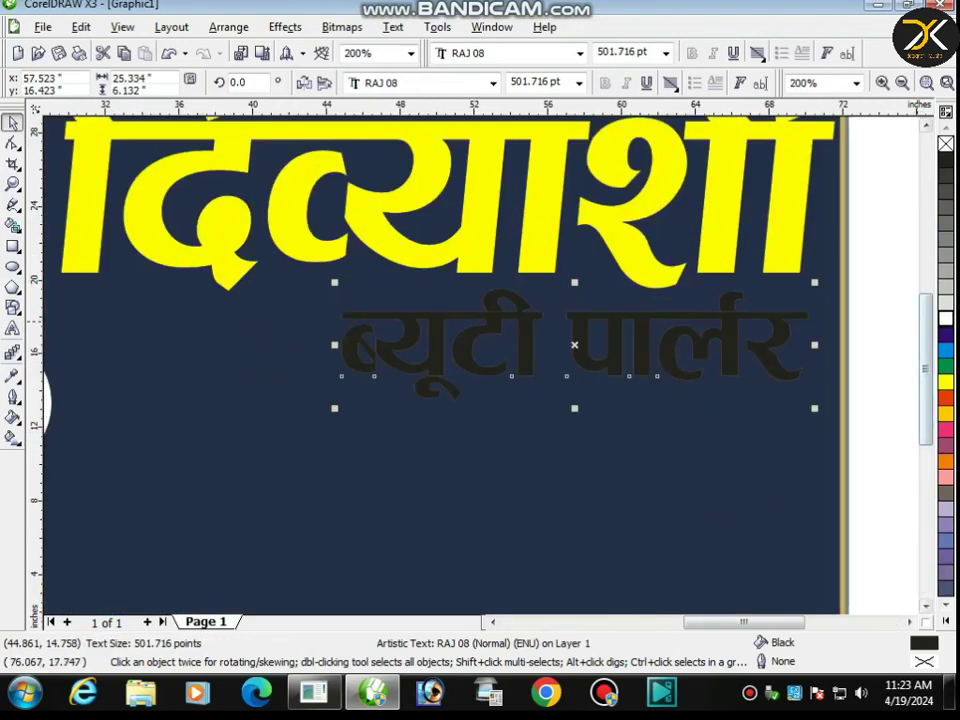
pyautogui.click(946, 318)
pyautogui.moveTo(334, 408); pyautogui.dragTo(261, 427)
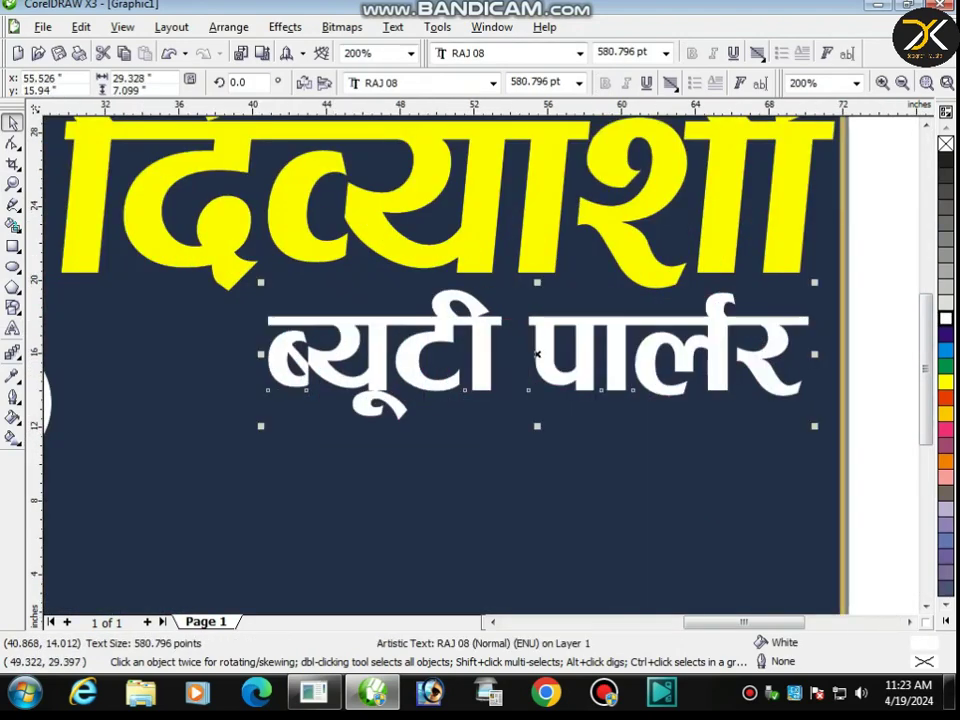
# Step: Try the RAJ 101 font on the white ब्यूटी पार्लर text
pyautogui.click(493, 83)
pyautogui.press('Down')
pyautogui.press('Down')
pyautogui.press('Down')
pyautogui.press('Down')
pyautogui.press('Down')
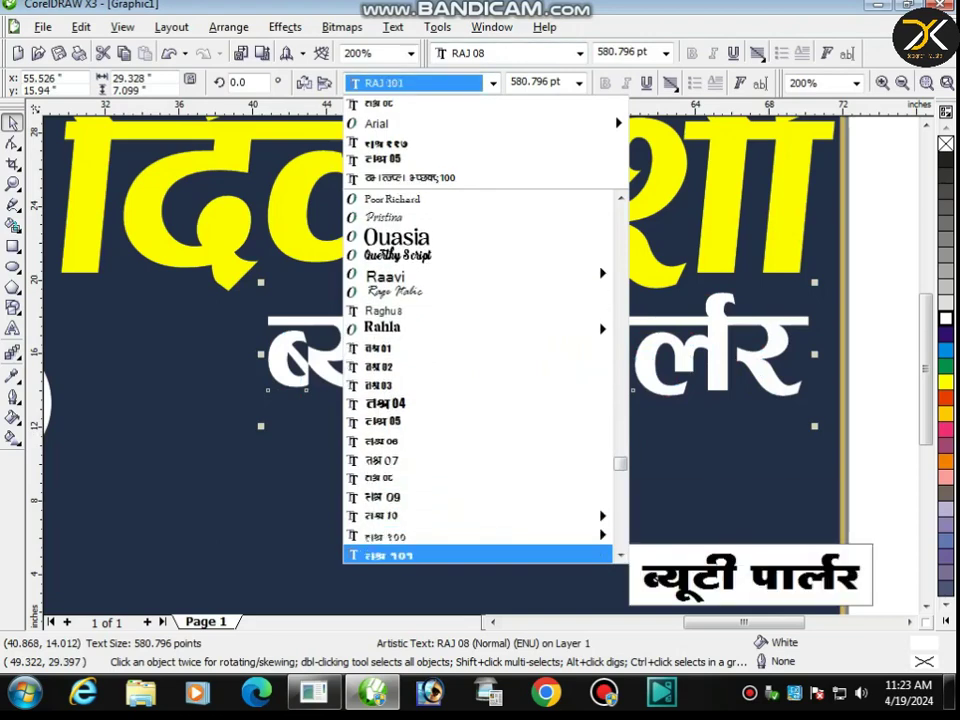
pyautogui.press('Return')
# Step: Preview the RAJ fonts and set the white ब्यूटी पार्लर text to RAJ 14
pyautogui.click(493, 83)
pyautogui.press('Down')
pyautogui.press('Down')
pyautogui.press('Down')
pyautogui.press('Down')
pyautogui.press('Down')
pyautogui.press('Down')
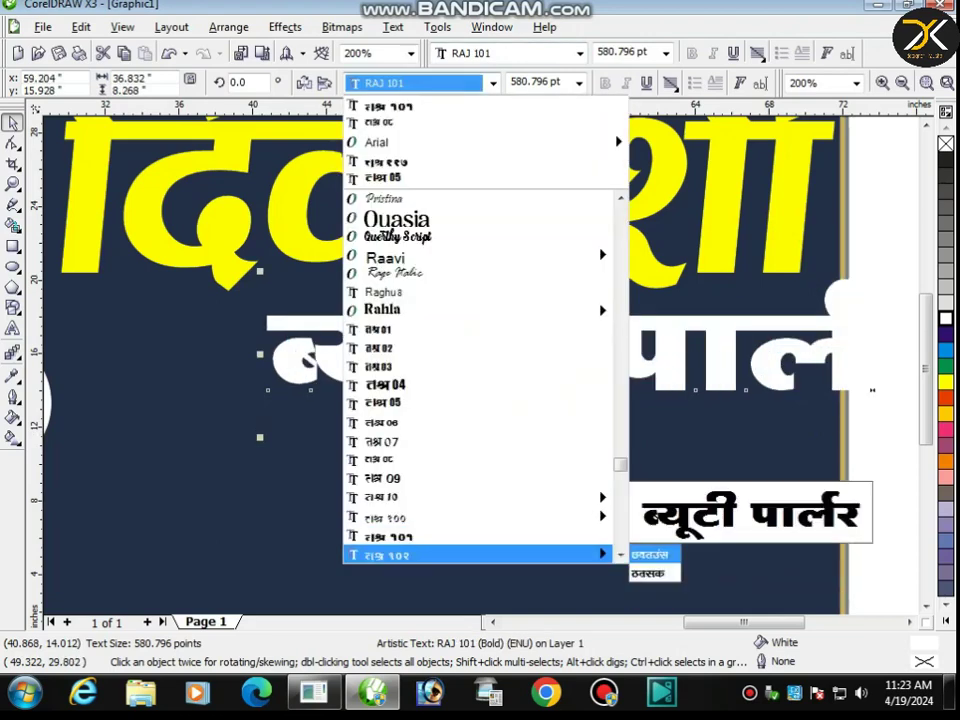
pyautogui.press('Down')
pyautogui.press('Down')
pyautogui.press('Down')
pyautogui.press('Down')
pyautogui.press('Down')
pyautogui.press('Down')
pyautogui.press('Down')
pyautogui.press('Down')
pyautogui.press('Down')
pyautogui.press('Down')
pyautogui.press('Down')
pyautogui.press('Down')
pyautogui.press('Down')
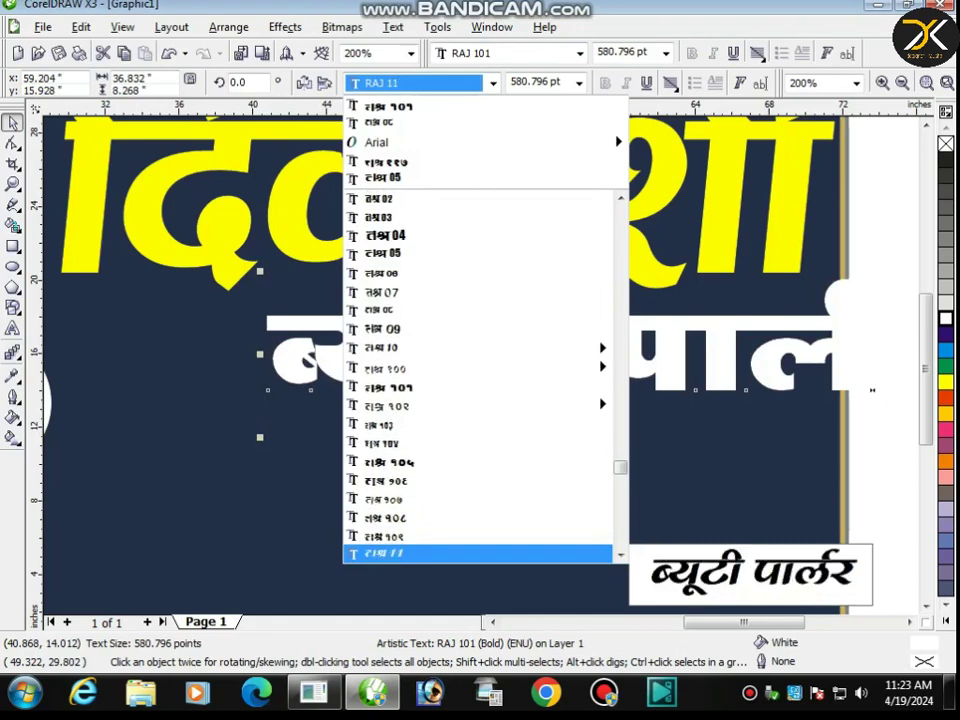
pyautogui.press('Down')
pyautogui.press('Down')
pyautogui.press('Down')
pyautogui.press('Down')
pyautogui.press('Down')
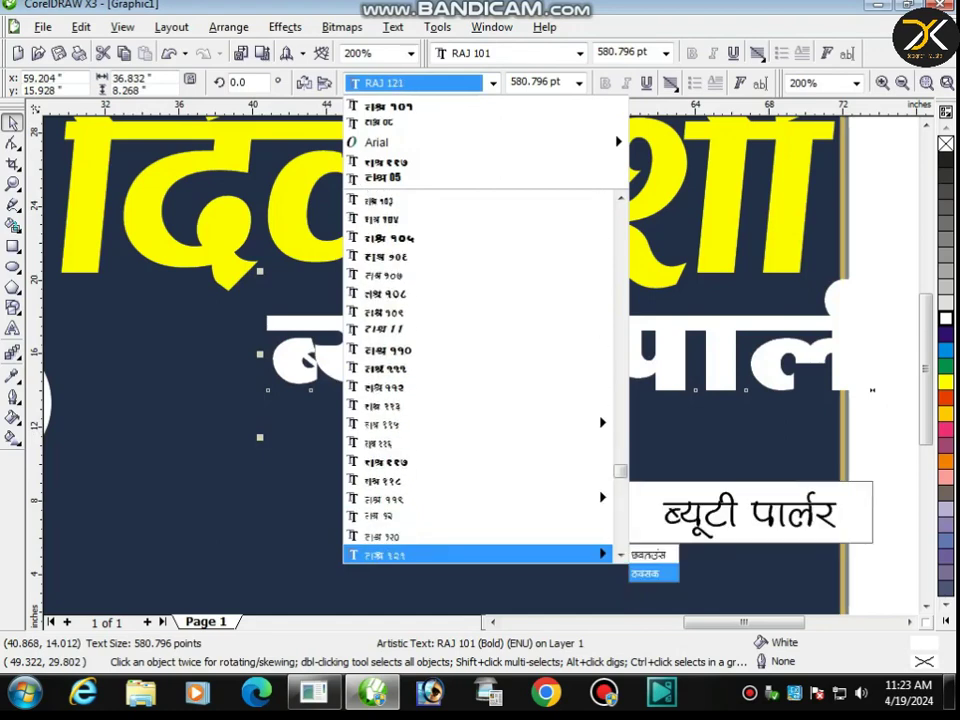
pyautogui.press('Up')
pyautogui.press('Return')
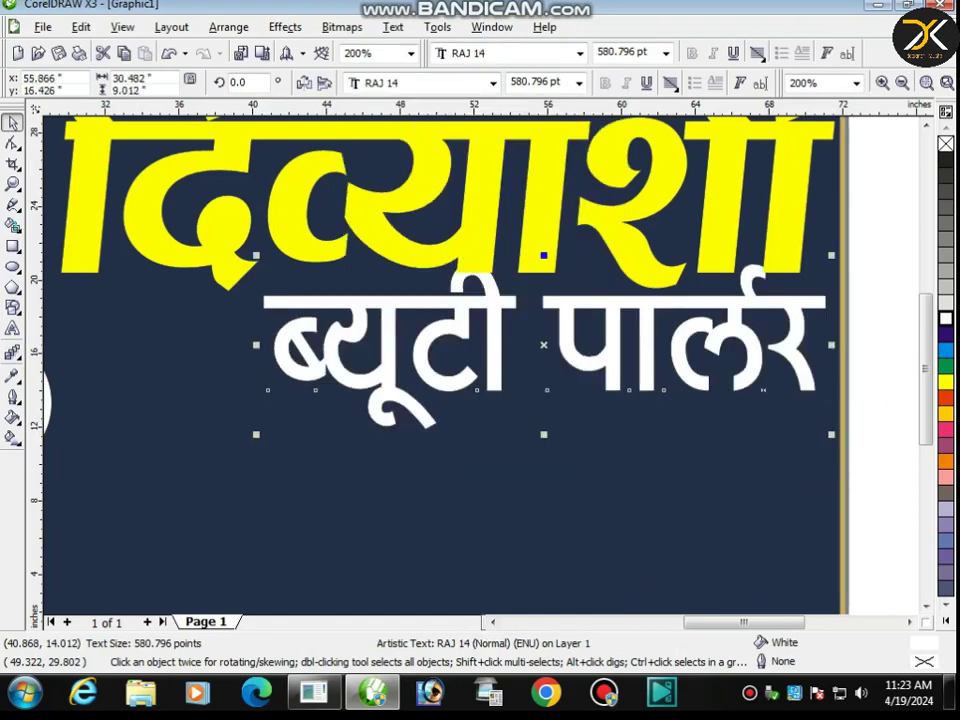
pyautogui.click(493, 83)
pyautogui.click(493, 83)
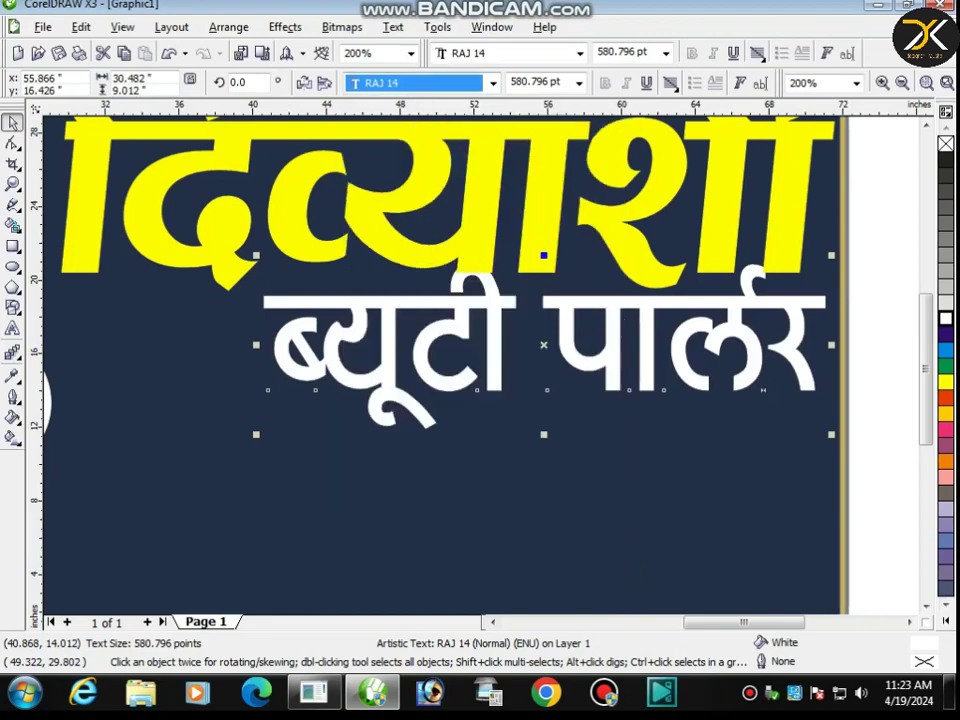
pyautogui.press('Escape')
# Step: Scale the white ब्यूटी पार्लर text down and nudge the heading lines so it fits under the yellow word's right end
pyautogui.moveTo(841, 258); pyautogui.dragTo(817, 315)
pyautogui.click(860, 262)
pyautogui.scroll(-2, 496, 375)
pyautogui.click(484, 365)
pyautogui.press('Down')
pyautogui.press('Down')
pyautogui.press('Down')
pyautogui.press('Down')
pyautogui.press('Left')
pyautogui.press('Escape')
pyautogui.scroll(1, 425, 379)
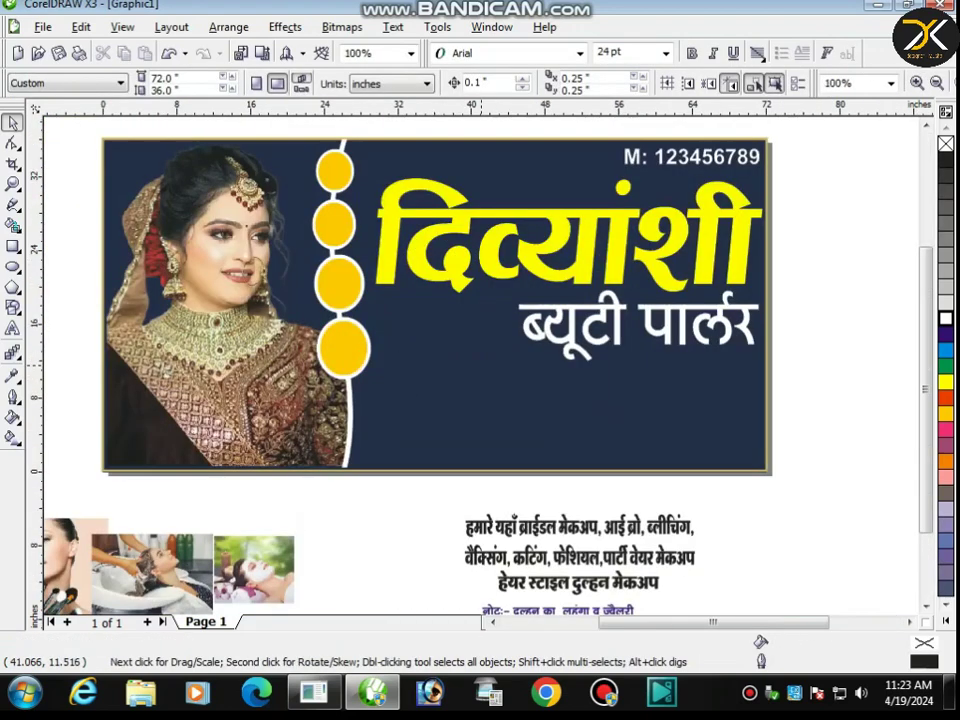
# Step: Draw a rectangle about 72 × 4.8 in across the banner's lower part, fill it with the sampled gold, and remove its outline
pyautogui.press('F6')
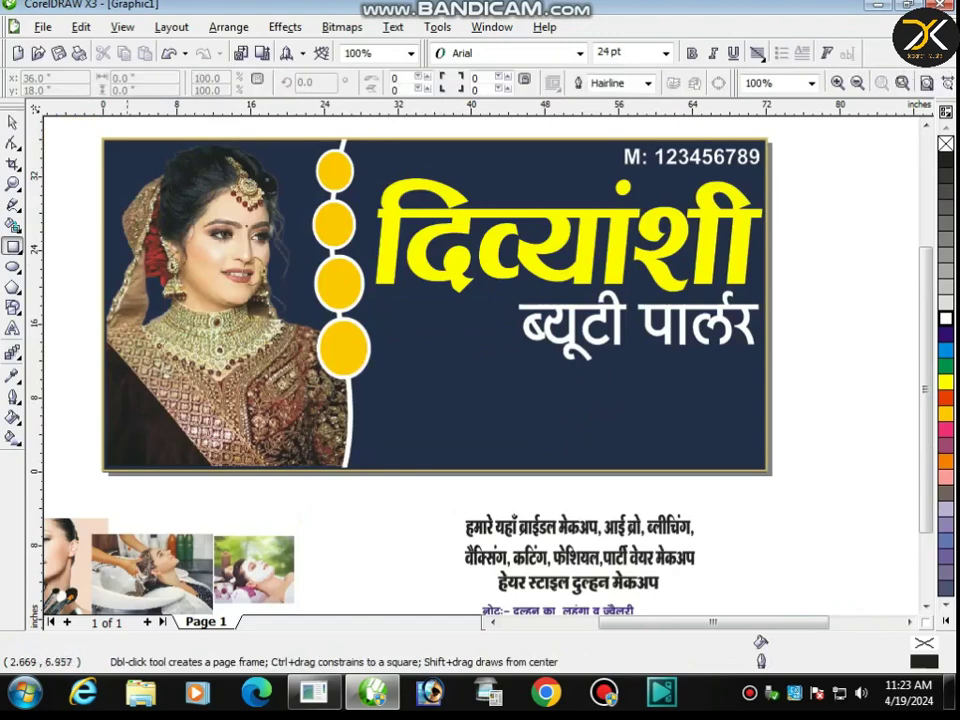
pyautogui.moveTo(102, 411); pyautogui.dragTo(766, 455)
pyautogui.click(12, 376)
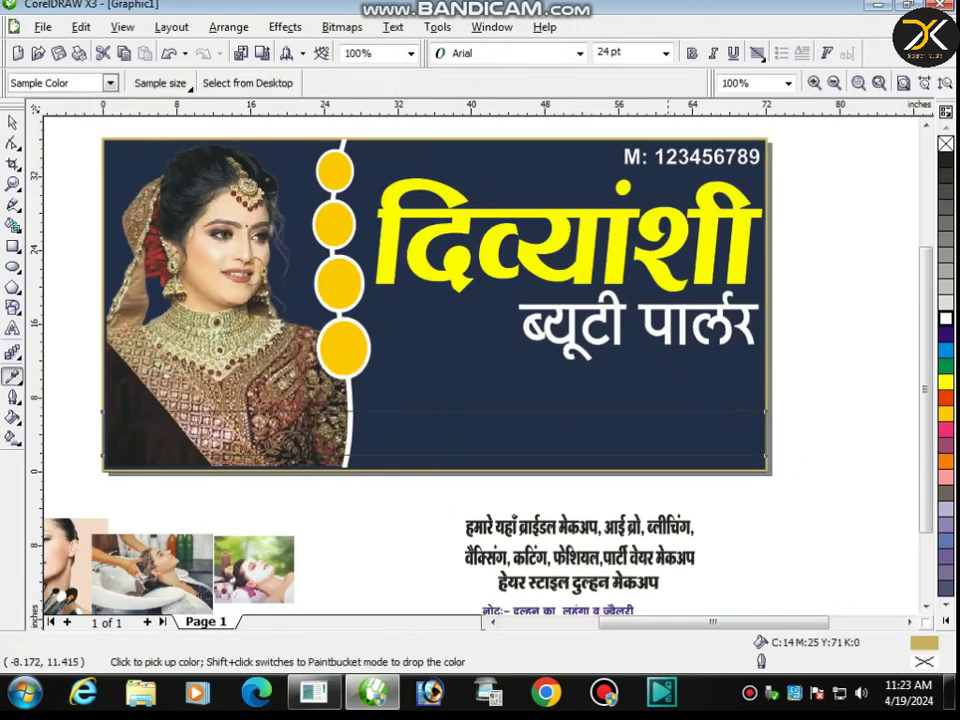
pyautogui.keyDown('shift'); pyautogui.click(688, 439); pyautogui.keyUp('shift')
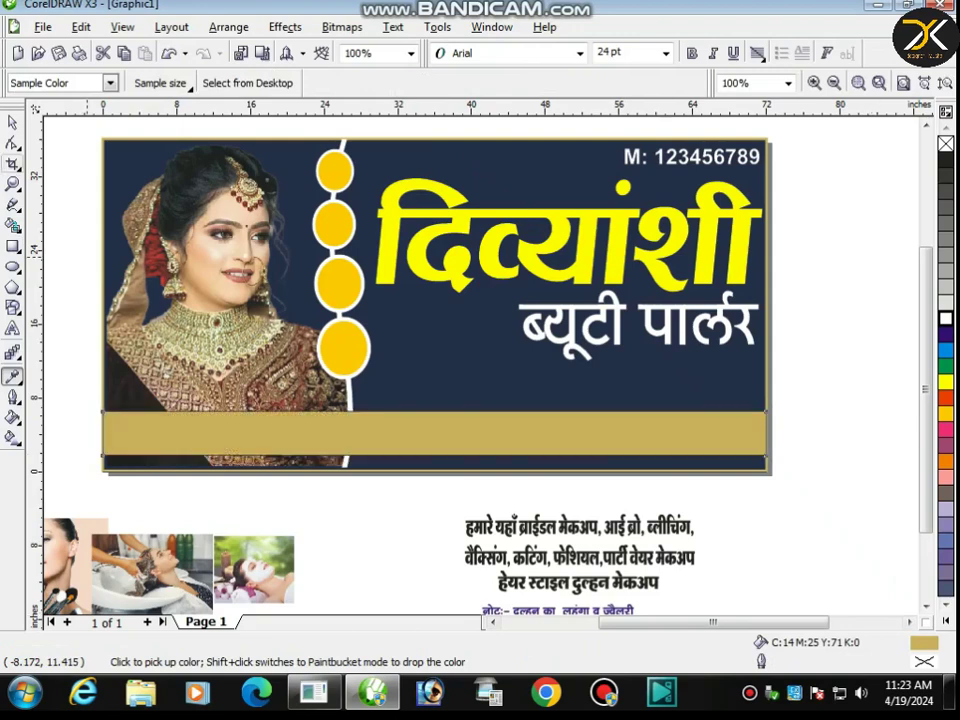
pyautogui.click(12, 121)
pyautogui.click(12, 396)
pyautogui.click(109, 401)
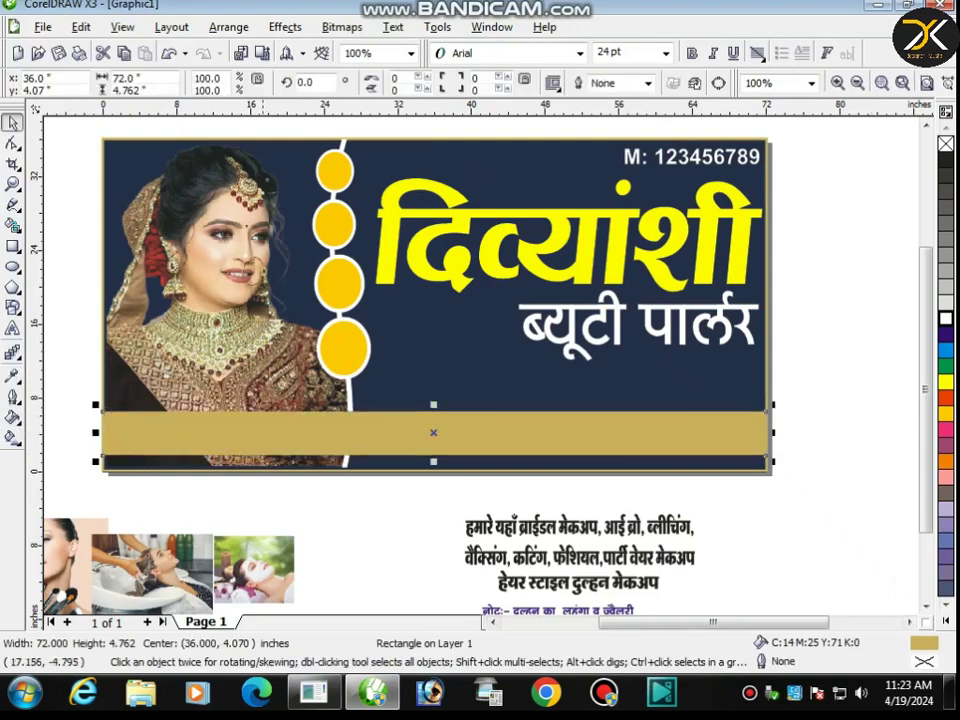
pyautogui.click(286, 515)
# Step: Draw a polygon beside the banner's lower-left edge and give it 6 sides, making a hexagon about 6.2 × 8.2 in
pyautogui.click(12, 287)
pyautogui.moveTo(59, 336); pyautogui.dragTo(125, 411)
pyautogui.scroll(1, 104, 381)
pyautogui.press('Left')
pyautogui.press('Left')
pyautogui.press('Left')
pyautogui.press('Left')
pyautogui.press('Left')
pyautogui.press('Left')
pyautogui.press('Left')
pyautogui.press('Left')
pyautogui.press('Left')
pyautogui.press('Left')
pyautogui.press('Left')
pyautogui.press('Left')
pyautogui.press('Left')
pyautogui.press('Left')
pyautogui.press('Left')
pyautogui.press('Left')
pyautogui.press('Left')
pyautogui.press('Left')
pyautogui.press('Left')
pyautogui.press('Left')
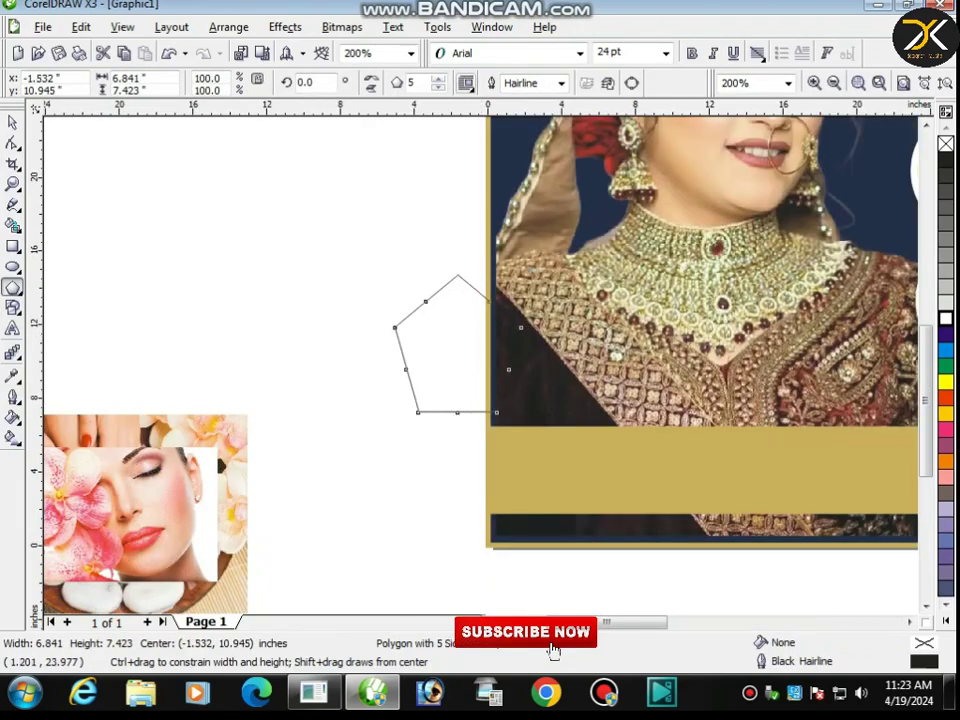
pyautogui.click(438, 79)
# Step: Move the hexagon onto the left end of the gold band and enlarge it to about 7 × 9.3 in
pyautogui.click(12, 122)
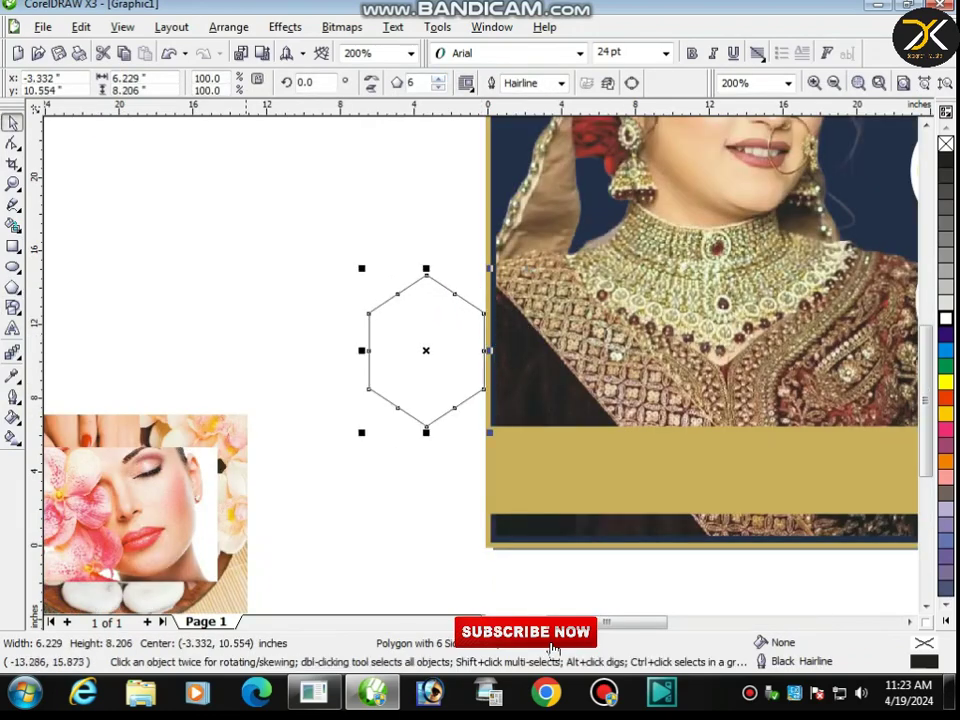
pyautogui.moveTo(390, 336); pyautogui.dragTo(538, 440)
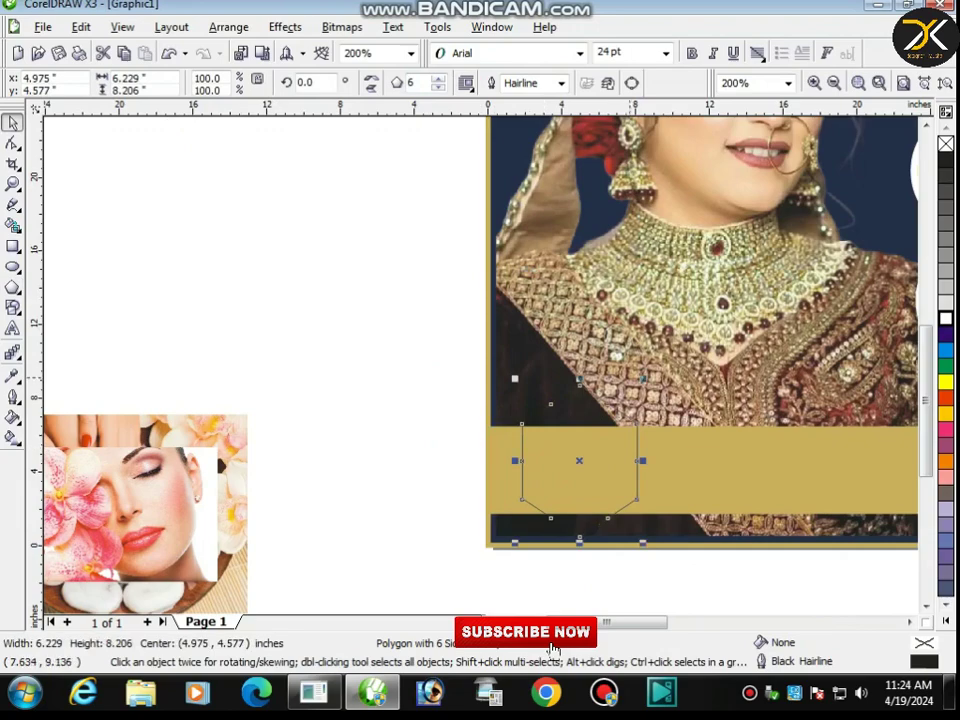
pyautogui.moveTo(642, 378); pyautogui.dragTo(658, 357)
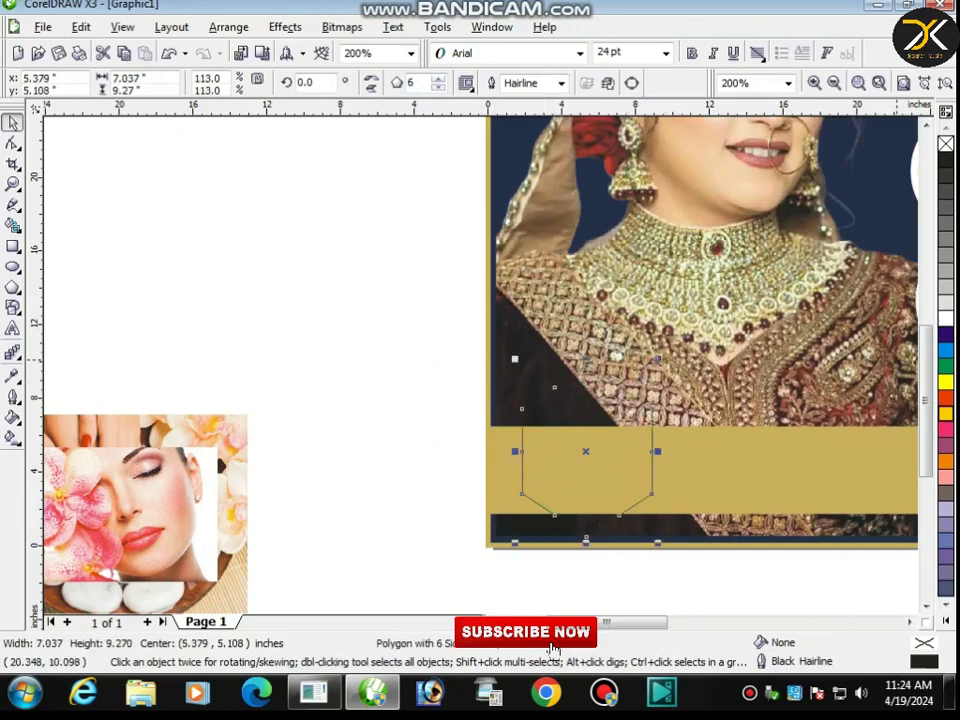
# Step: Fill the hexagon with Deep Yellow and give it a 15 pt outline in Deep Yellow
pyautogui.click(946, 414)
pyautogui.press('F12')
pyautogui.press('Tab')
pyautogui.write('15')
pyautogui.click(398, 204)
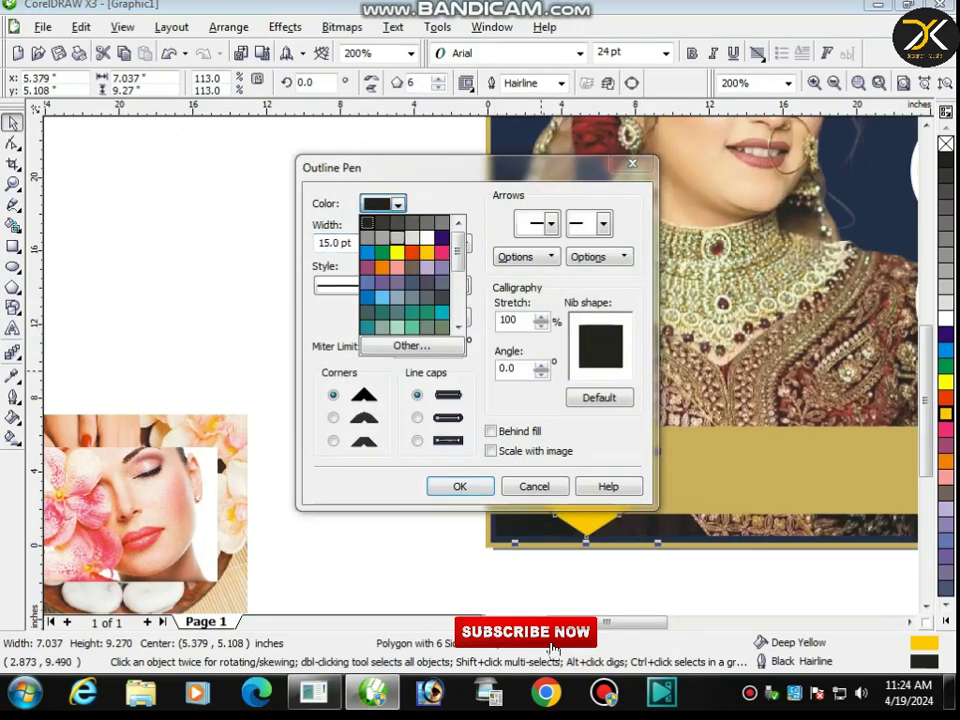
pyautogui.click(427, 253)
pyautogui.press('Return')
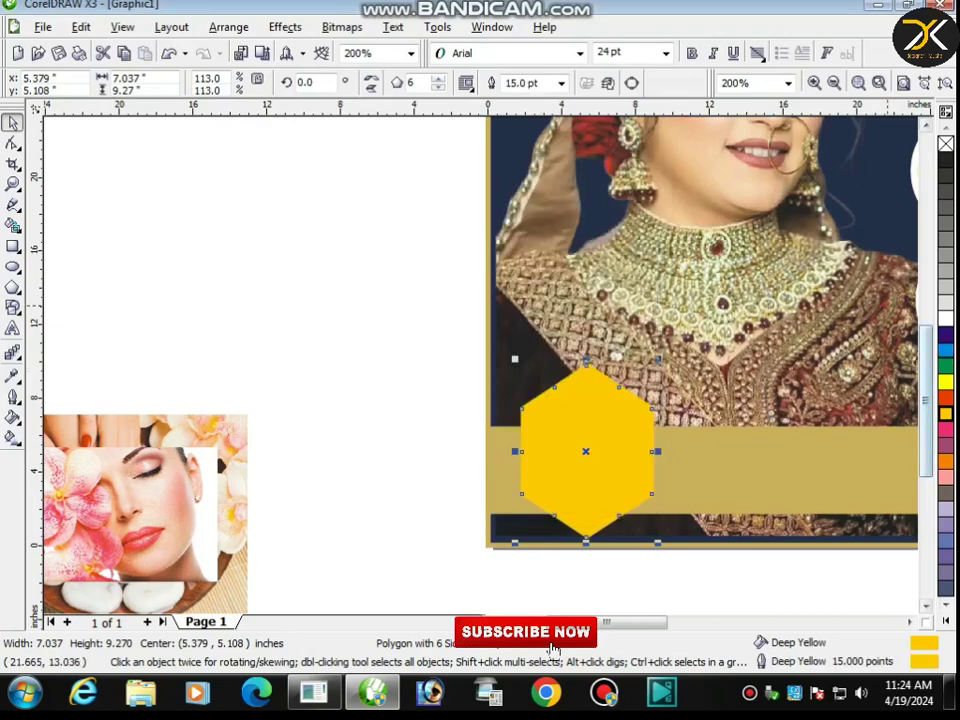
# Step: Change the hexagon's fill to white and nudge it up 0.4 in
pyautogui.click(946, 318)
pyautogui.press('Up')
pyautogui.press('Up')
pyautogui.press('Up')
pyautogui.press('Up')
pyautogui.scroll(-1, 658, 438)
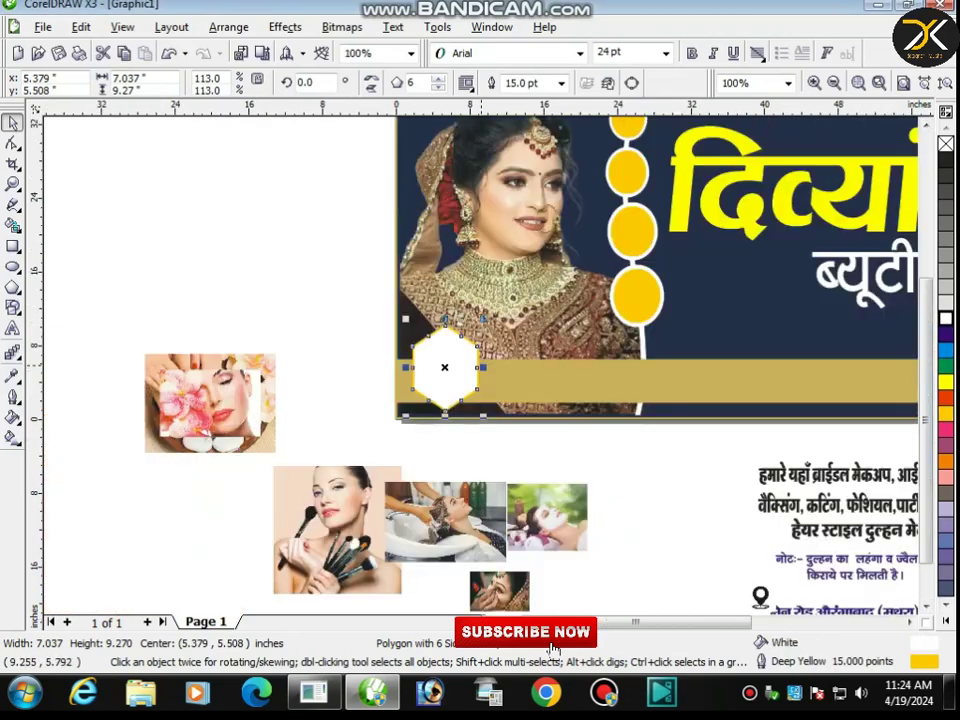
# Step: Copy the hexagon to its right, then duplicate the pair to make a row of four along the gold band
pyautogui.moveTo(431, 352); pyautogui.dragTo(579, 367)
pyautogui.rightClick(499, 352)
pyautogui.keyDown('shift'); pyautogui.click(452, 361); pyautogui.keyUp('shift')
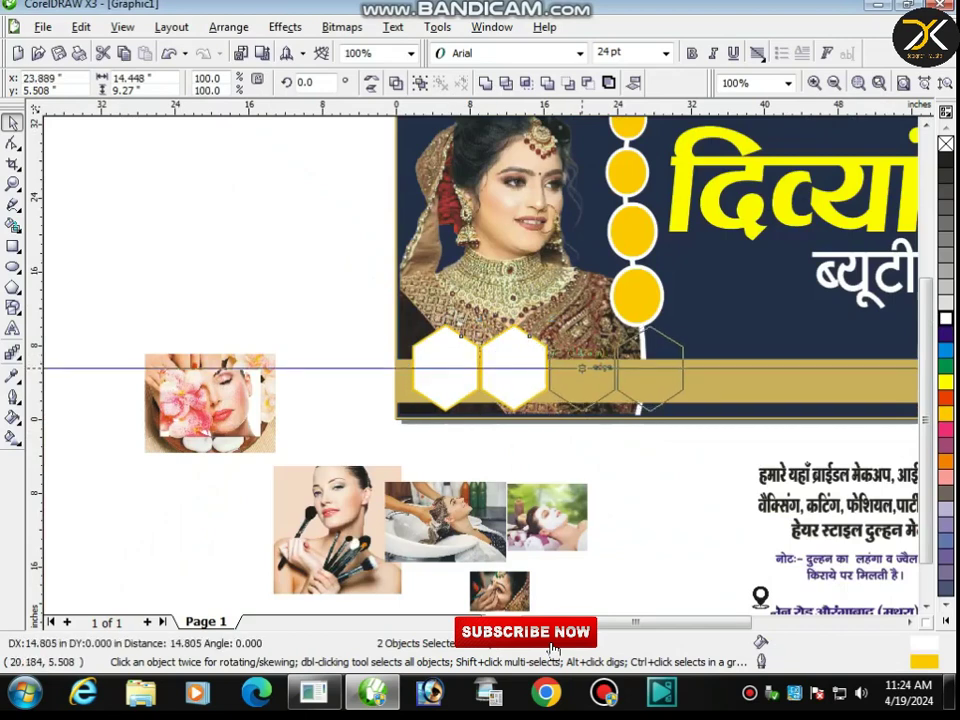
pyautogui.rightClick(579, 367)
# Step: Space the four hexagons evenly, shifting the leftmost one closer to the banner's left edge
pyautogui.click(446, 367)
pyautogui.keyDown('shift'); pyautogui.click(514, 367); pyautogui.keyUp('shift')
pyautogui.keyDown('shift'); pyautogui.click(583, 367); pyautogui.keyUp('shift')
pyautogui.keyDown('shift'); pyautogui.click(654, 378); pyautogui.keyUp('shift')
# Step: Shorten the gold band from its left end to about 44.9 in wide so it starts behind the fourth hexagon
pyautogui.click(719, 379)
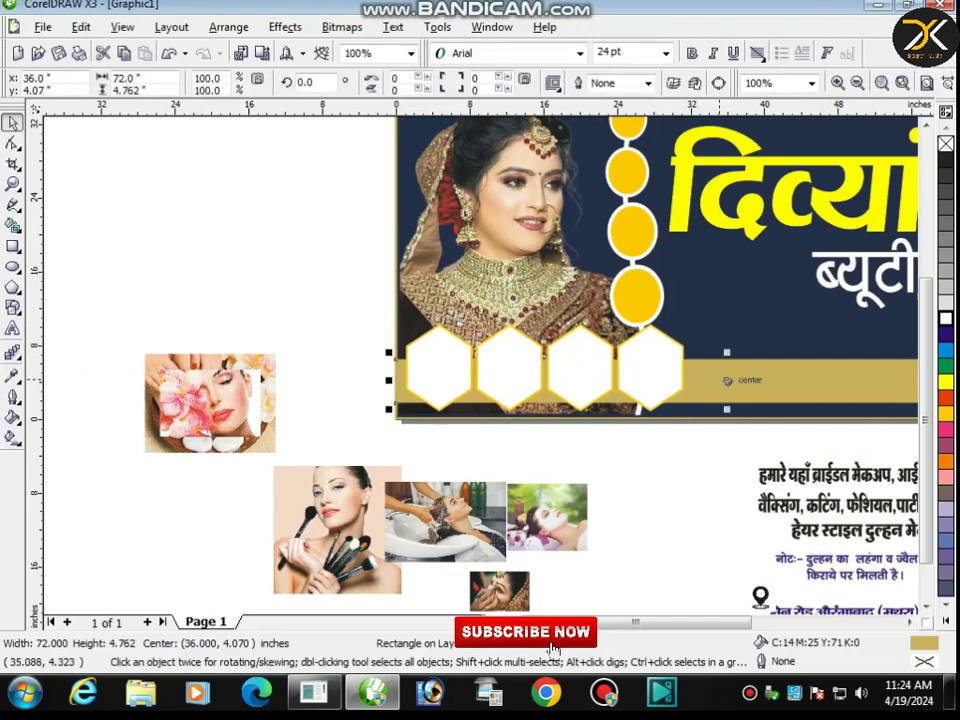
pyautogui.moveTo(392, 380); pyautogui.dragTo(647, 365)
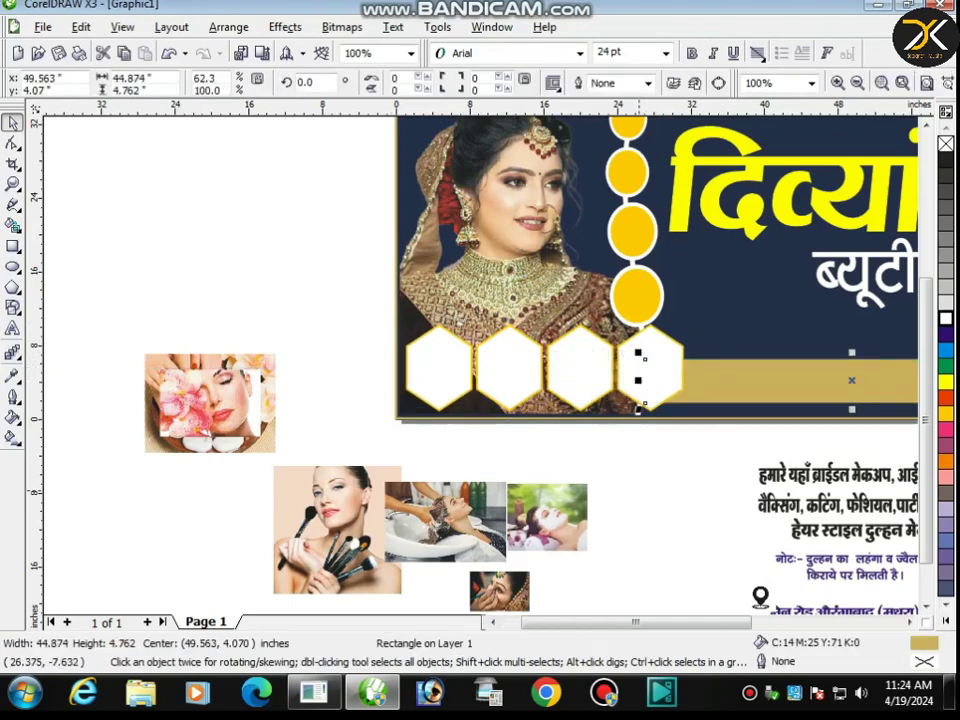
# Step: Stretch the row of four hexagons horizontally to the right so each hexagon is about 7.6 in wide
pyautogui.press('Escape')
pyautogui.scroll(-1, 646, 388)
pyautogui.scroll(1, 498, 351)
pyautogui.moveTo(138, 312); pyautogui.dragTo(490, 425)
pyautogui.moveTo(494, 379); pyautogui.dragTo(507, 379)
pyautogui.press('Escape')
pyautogui.press('Down')
pyautogui.click(722, 518)
pyautogui.keyDown('shift'); pyautogui.click(723, 541); pyautogui.keyUp('shift')
pyautogui.moveTo(723, 543); pyautogui.dragTo(781, 356)
pyautogui.hotkey('ctrl', 'z')
# Step: Lower the gold band's upper edge so the band is about 3.95 in tall
pyautogui.click(648, 367)
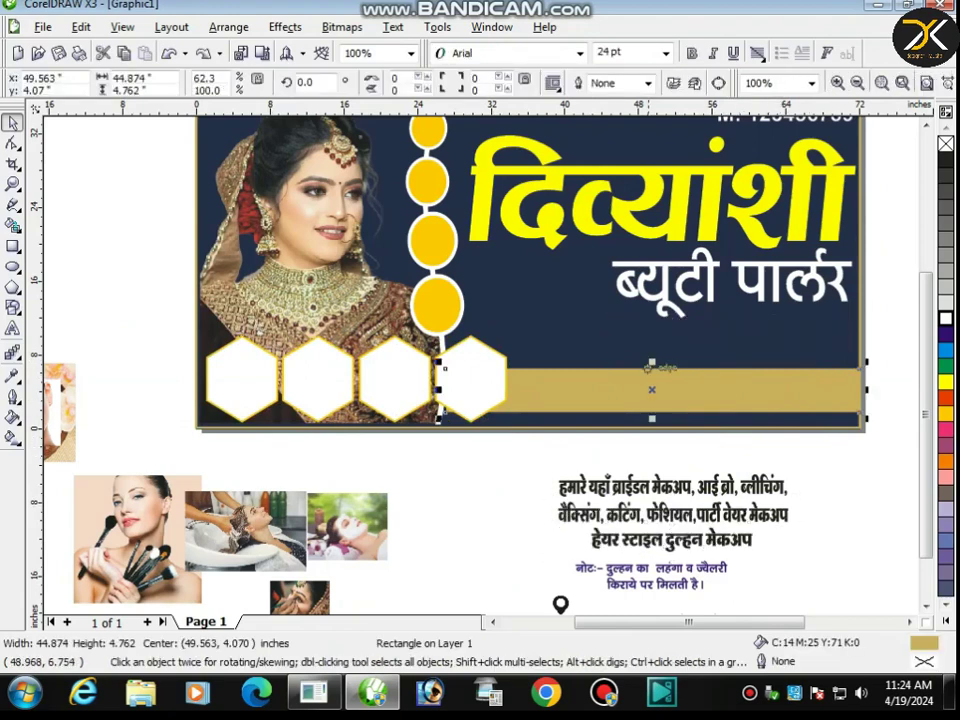
pyautogui.moveTo(664, 369); pyautogui.dragTo(664, 377)
# Step: Raise the yellow and white Hindi headings together by 2.1 in and compress them slightly from their lower edge
pyautogui.click(679, 291)
pyautogui.keyDown('shift'); pyautogui.click(703, 225); pyautogui.keyUp('shift')
pyautogui.press('Up')
pyautogui.press('Up')
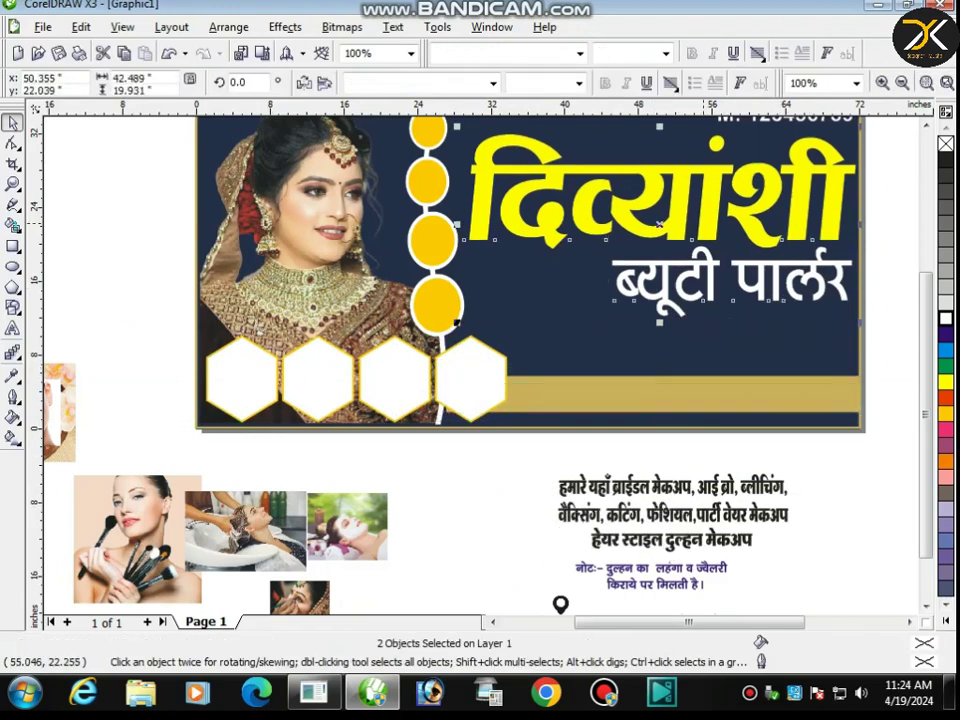
pyautogui.press('Up')
pyautogui.press('Up')
pyautogui.press('Up')
pyautogui.press('Up')
pyautogui.press('Up')
pyautogui.press('Up')
pyautogui.press('Up')
pyautogui.press('Up')
pyautogui.press('Up')
pyautogui.press('Up')
pyautogui.press('Up')
pyautogui.press('Up')
pyautogui.press('Up')
pyautogui.press('Up')
pyautogui.press('Up')
pyautogui.press('Up')
pyautogui.press('Up')
pyautogui.press('Up')
pyautogui.press('Up')
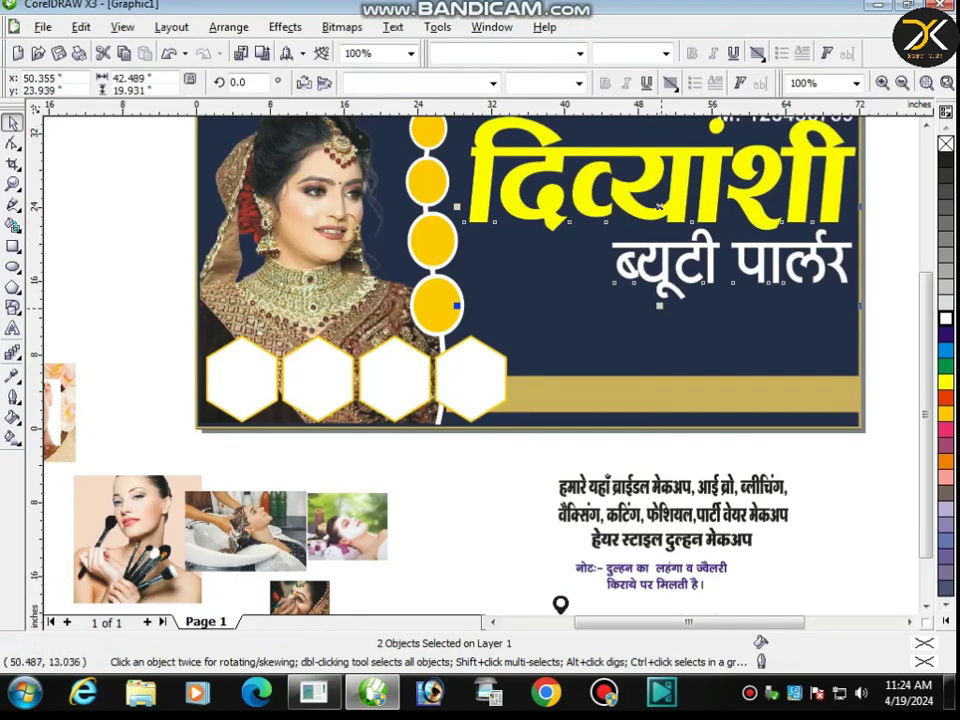
pyautogui.moveTo(660, 306); pyautogui.dragTo(659, 297)
pyautogui.press('Escape')
# Step: Place the three service lines below the headings on the banner and widen them to about 31.3 in
pyautogui.click(670, 488)
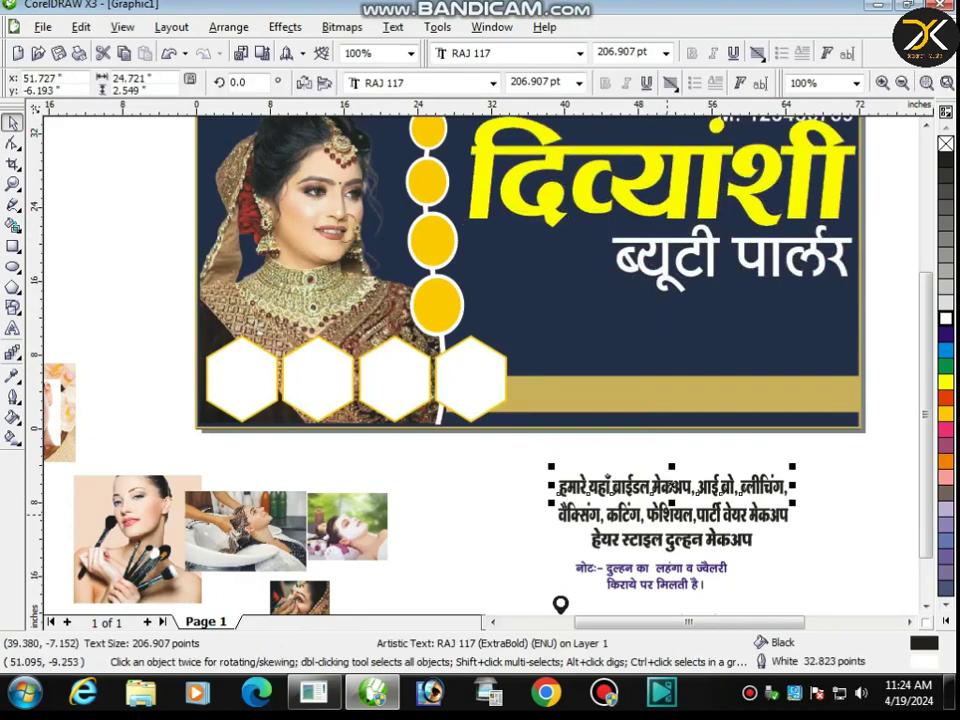
pyautogui.keyDown('shift'); pyautogui.click(670, 514); pyautogui.keyUp('shift')
pyautogui.moveTo(678, 547); pyautogui.dragTo(702, 371)
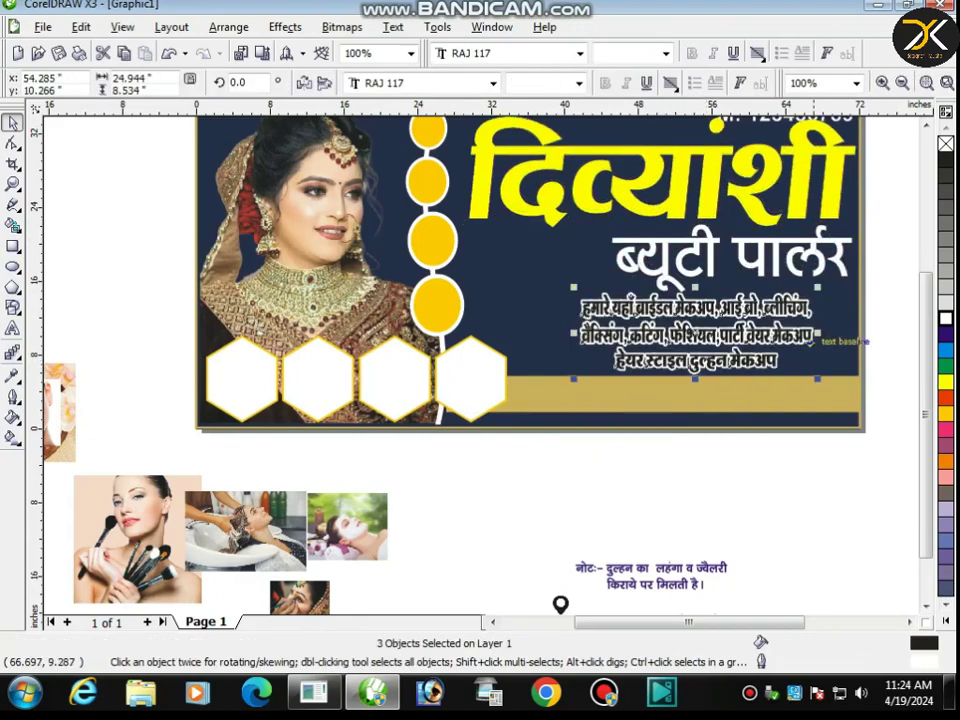
pyautogui.moveTo(819, 332); pyautogui.dragTo(910, 330)
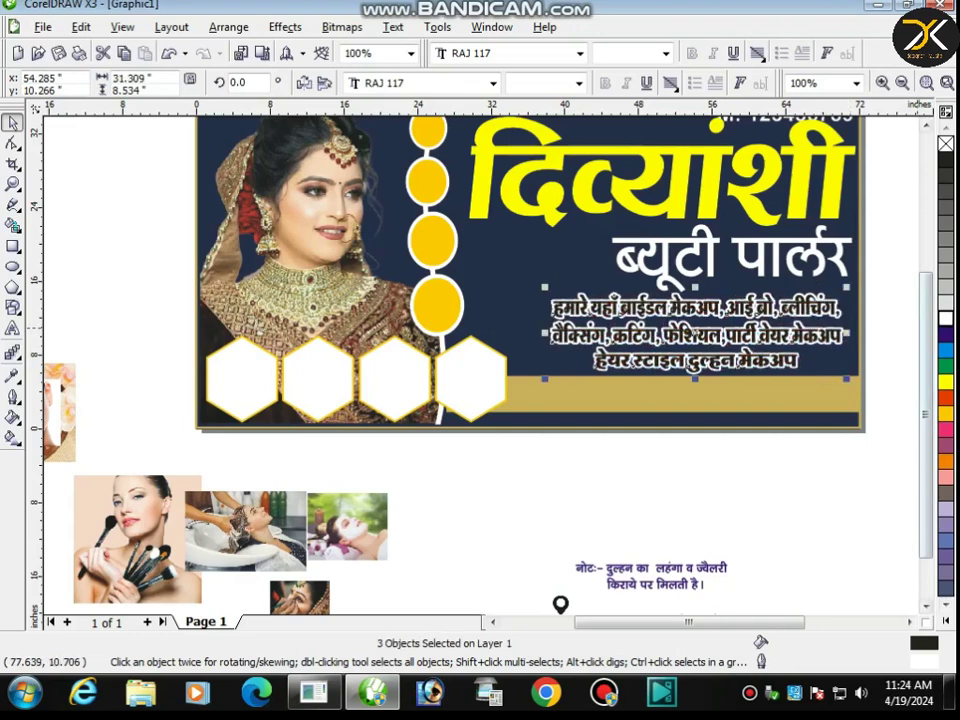
# Step: Fill the three service lines with 10% Black and remove their outline
pyautogui.click(945, 303)
pyautogui.click(13, 398)
pyautogui.click(94, 405)
# Step: Adjust the service lines' horizontal alignment and stretch the middle line slightly to the left
pyautogui.moveTo(844, 288); pyautogui.dragTo(843, 338)
pyautogui.press('Right')
pyautogui.press('Right')
pyautogui.press('Right')
pyautogui.click(807, 335)
pyautogui.click(815, 334)
pyautogui.moveTo(540, 344)
pyautogui.mouseDown()
pyautogui.moveTo(541, 318)
pyautogui.moveTo(535, 344)
pyautogui.mouseUp()
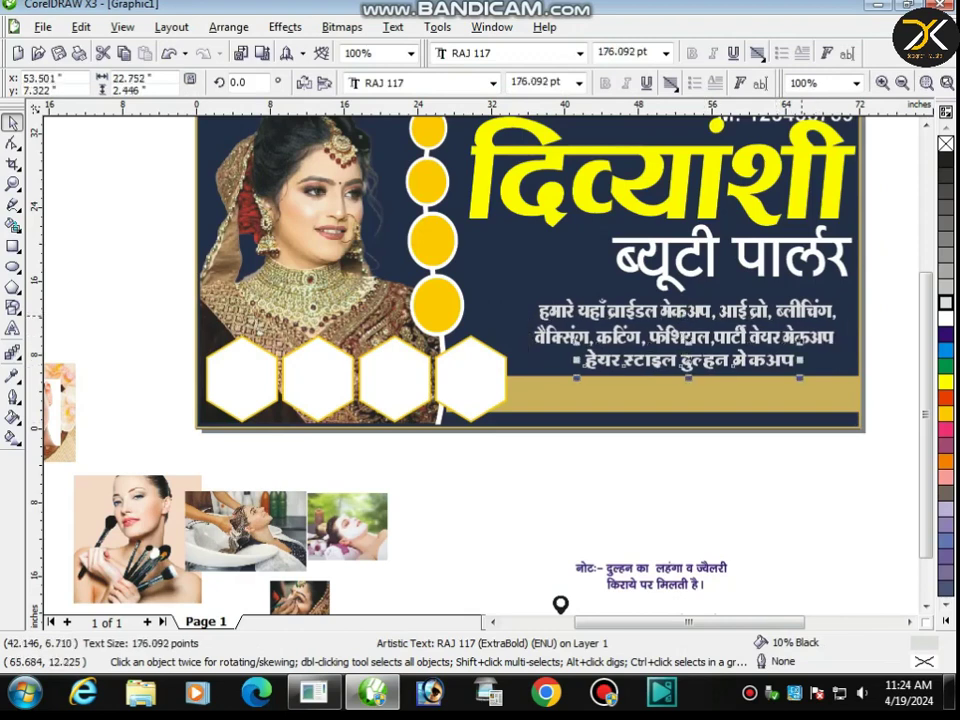
# Step: Move all three service lines 0.8 in to the right, trying a blue fill before setting 10% Black again
pyautogui.moveTo(866, 295); pyautogui.dragTo(491, 390)
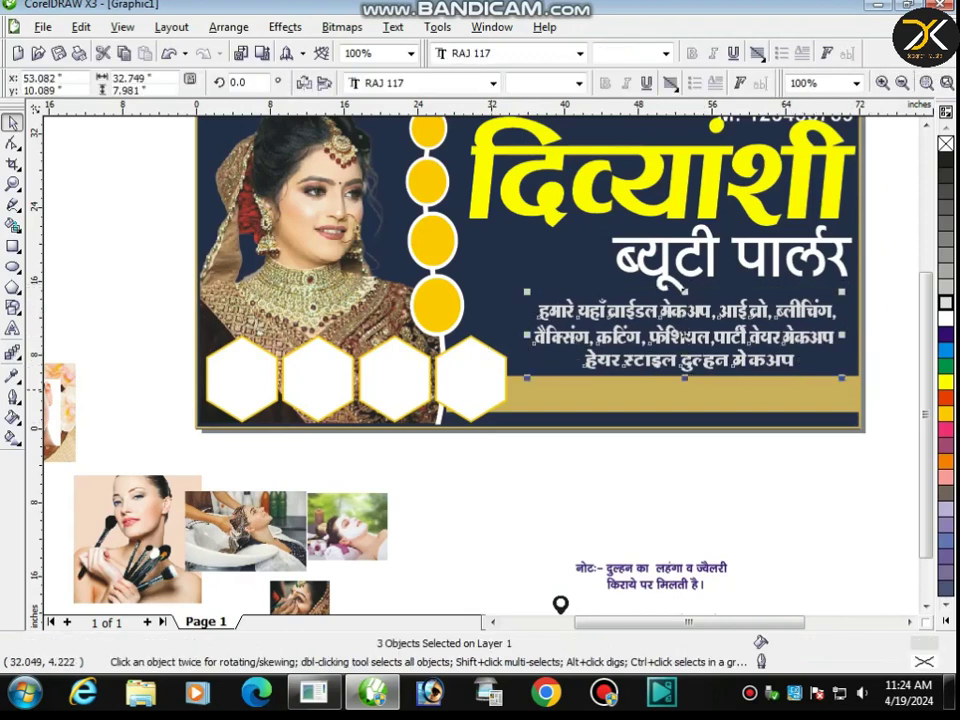
pyautogui.press('Right')
pyautogui.press('Right')
pyautogui.click(946, 366)
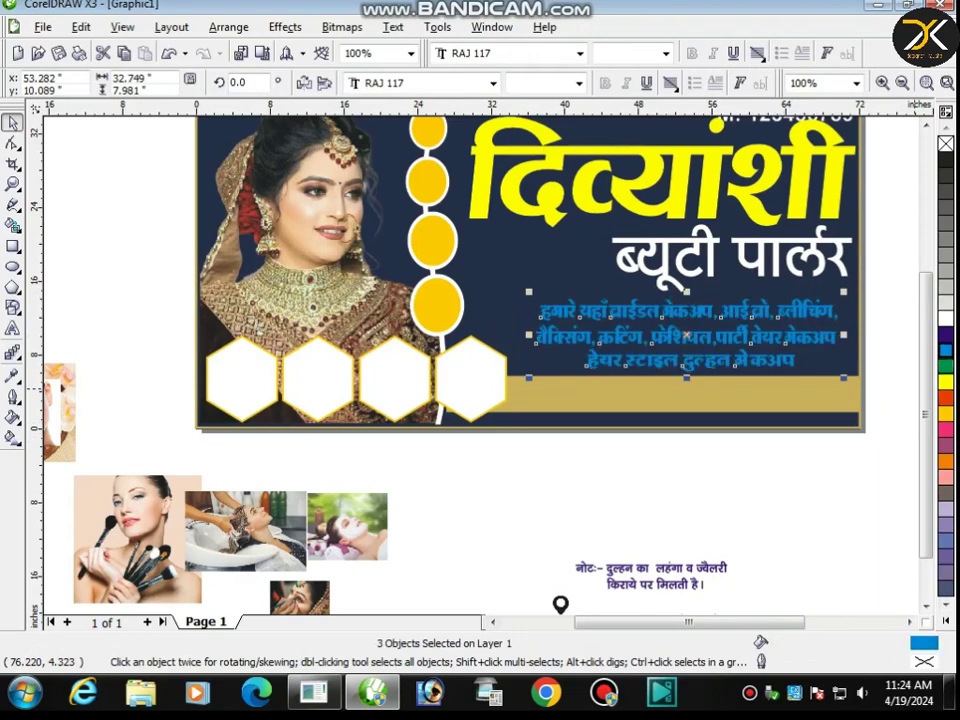
pyautogui.click(946, 302)
pyautogui.press('Right')
pyautogui.press('Right')
pyautogui.press('Right')
pyautogui.press('Right')
pyautogui.press('Right')
pyautogui.press('Right')
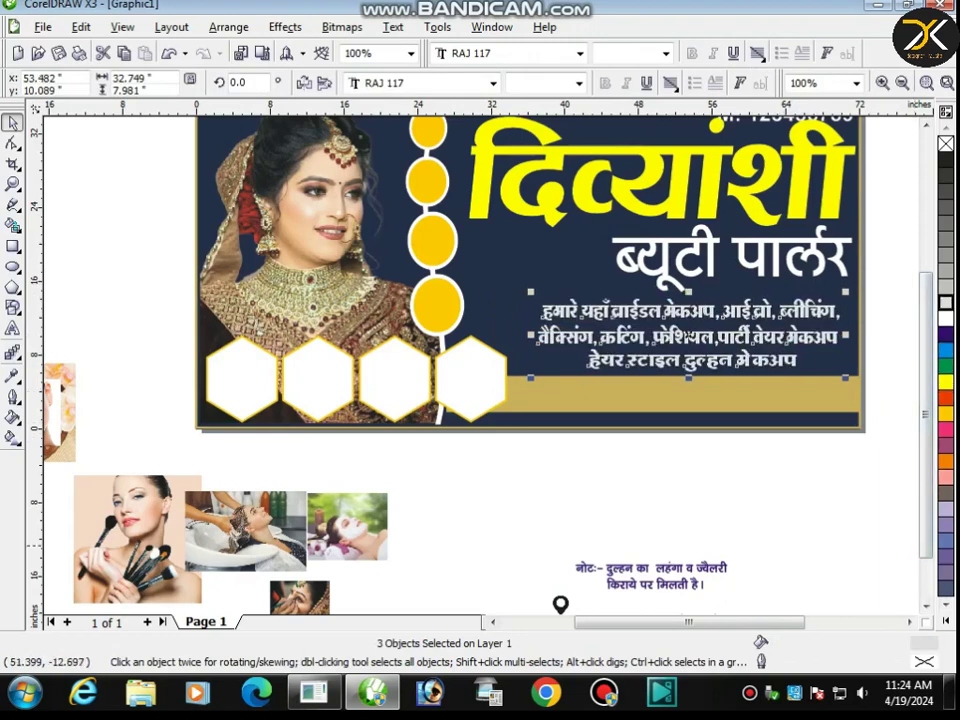
pyautogui.click(657, 559)
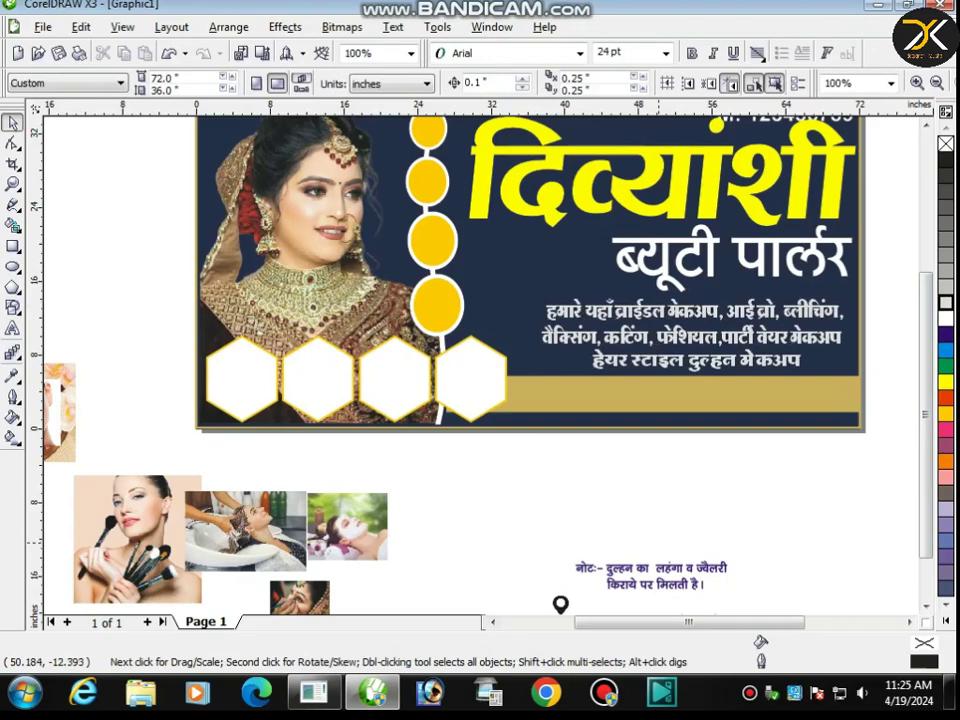
# Step: Move the two-line purple note onto the gold band, close to the fourth hexagon
pyautogui.click(576, 572)
pyautogui.keyDown('shift'); pyautogui.click(668, 584); pyautogui.keyUp('shift')
pyautogui.moveTo(669, 561); pyautogui.dragTo(618, 384)
pyautogui.scroll(-1, 668, 403)
pyautogui.scroll(1, 482, 365)
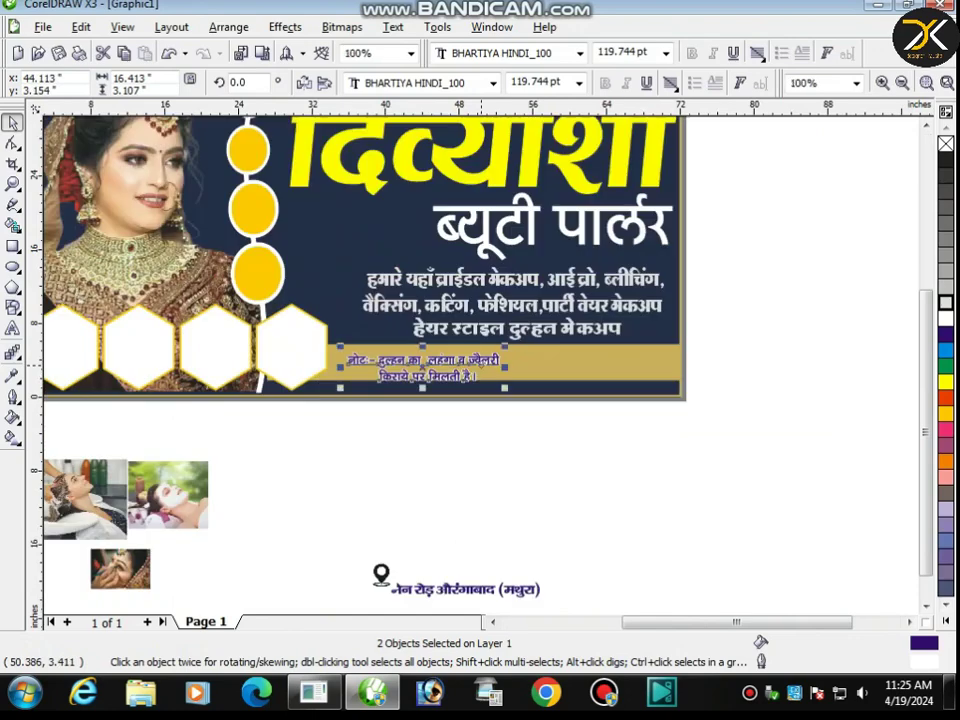
pyautogui.press('Left')
pyautogui.scroll(1, 482, 365)
pyautogui.press('Left')
pyautogui.press('Left')
pyautogui.click(480, 456)
# Step: Move the text of the note's second line, किराये पर मिलती है।, to the end of its first line
pyautogui.doubleClick(452, 394)
pyautogui.hotkey('ctrl', 'a')
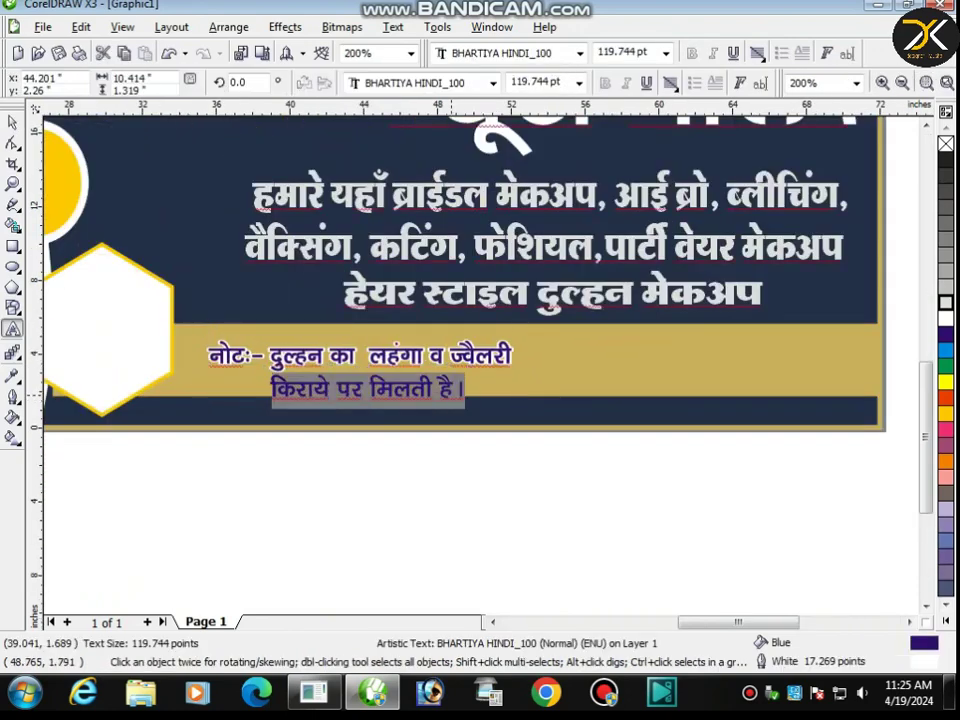
pyautogui.moveTo(510, 364); pyautogui.dragTo(512, 361)
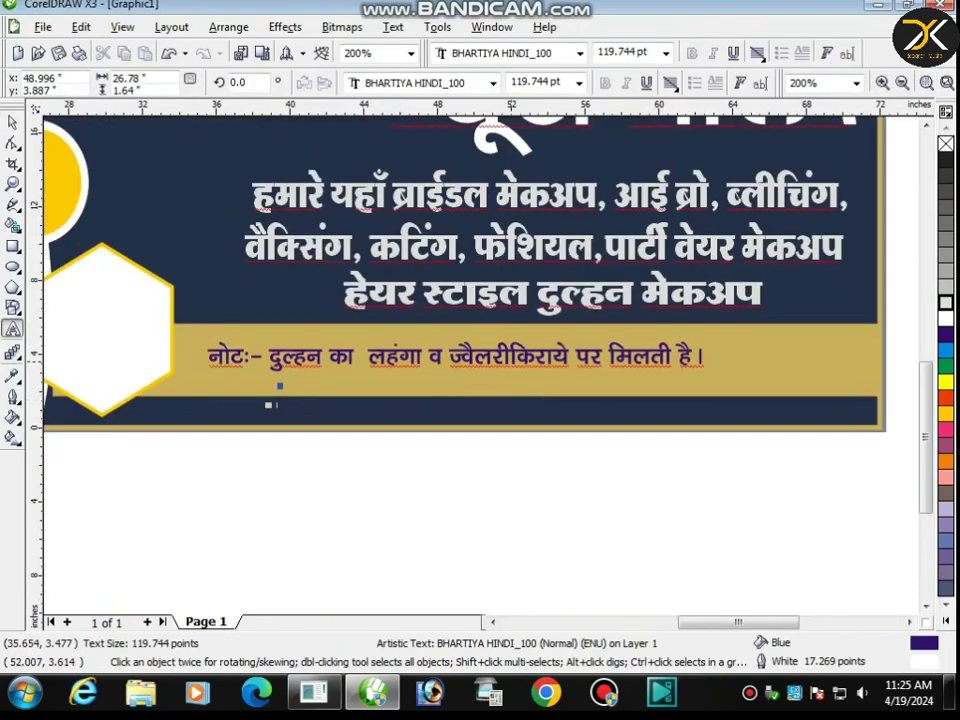
pyautogui.click(12, 122)
# Step: Enlarge the single-line note to about 35.3 in wide, stretch it to about 2.6 in tall and position it along the gold band
pyautogui.press('Left')
pyautogui.press('Up')
pyautogui.moveTo(714, 376); pyautogui.dragTo(862, 468)
pyautogui.press('Up')
pyautogui.press('Up')
pyautogui.press('Up')
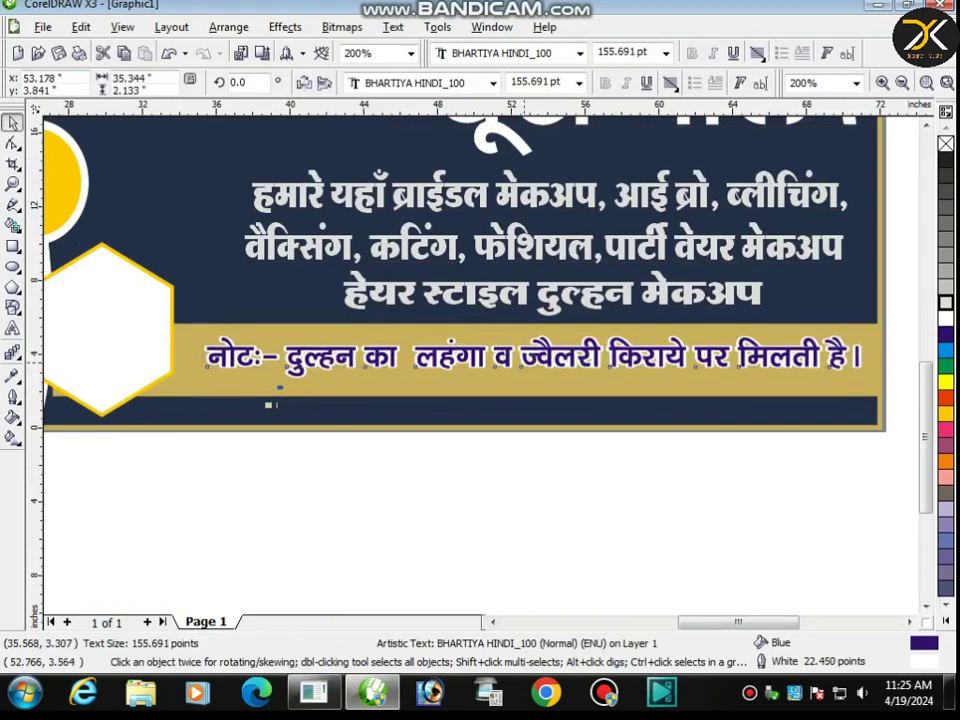
pyautogui.moveTo(534, 381); pyautogui.dragTo(538, 382)
# Step: Raise the gold band's lower edge to make it 3.14 in tall and nudge the band and note up 0.2 in
pyautogui.click(521, 397)
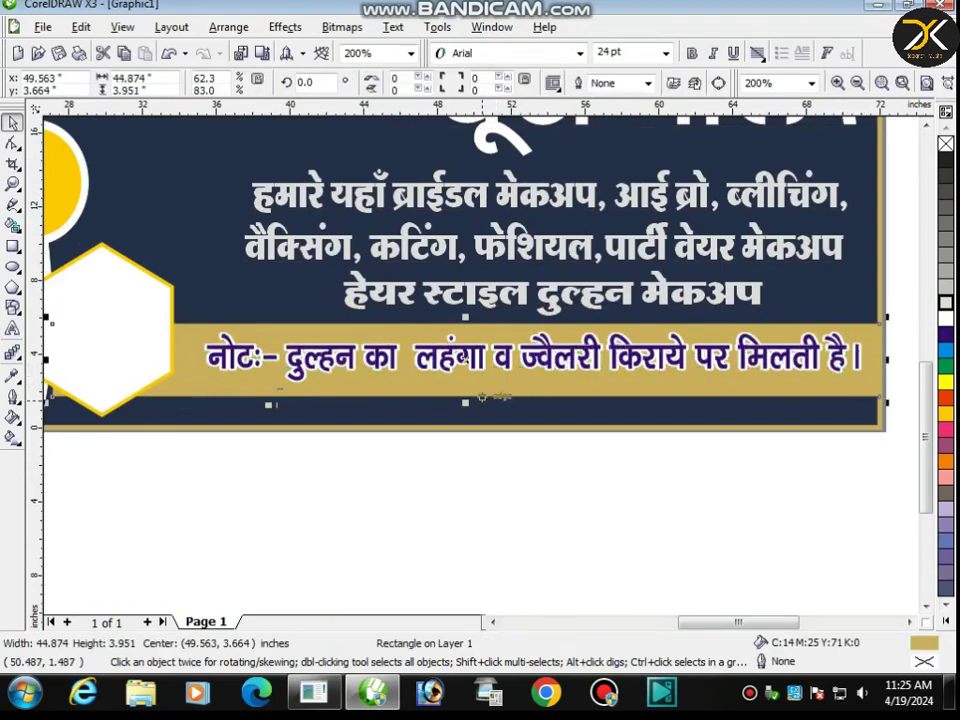
pyautogui.moveTo(464, 403); pyautogui.dragTo(470, 388)
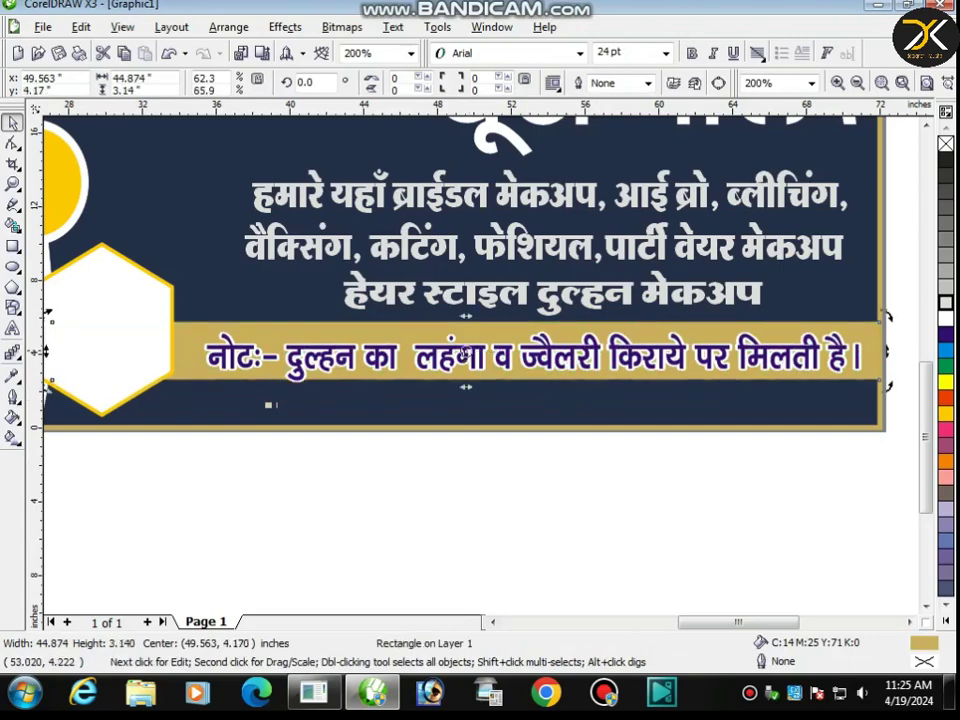
pyautogui.click(558, 352)
pyautogui.press('F12')
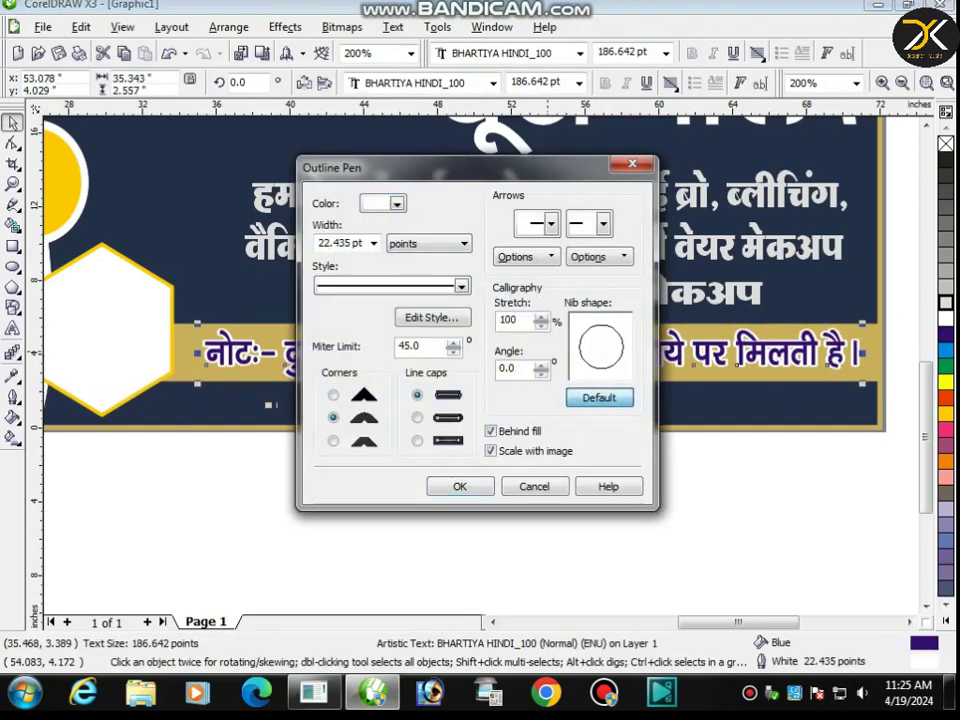
pyautogui.press('Return')
pyautogui.keyDown('shift'); pyautogui.click(505, 330); pyautogui.keyUp('shift')
pyautogui.press('Up')
pyautogui.press('Up')
pyautogui.press('Up')
# Step: Nudge the service lines up about 0.4 in and left 0.1 in, raising the last line slightly more
pyautogui.click(516, 298)
pyautogui.press('Up')
pyautogui.keyDown('shift'); pyautogui.click(529, 247); pyautogui.keyUp('shift')
pyautogui.keyDown('shift'); pyautogui.click(533, 206); pyautogui.keyUp('shift')
pyautogui.press('Up')
pyautogui.press('Up')
pyautogui.press('Up')
pyautogui.press('Left')
pyautogui.press('Up')
# Step: Move the note and the gold band up together by 0.3 in
pyautogui.click(479, 338)
pyautogui.keyDown('shift'); pyautogui.click(473, 327); pyautogui.keyUp('shift')
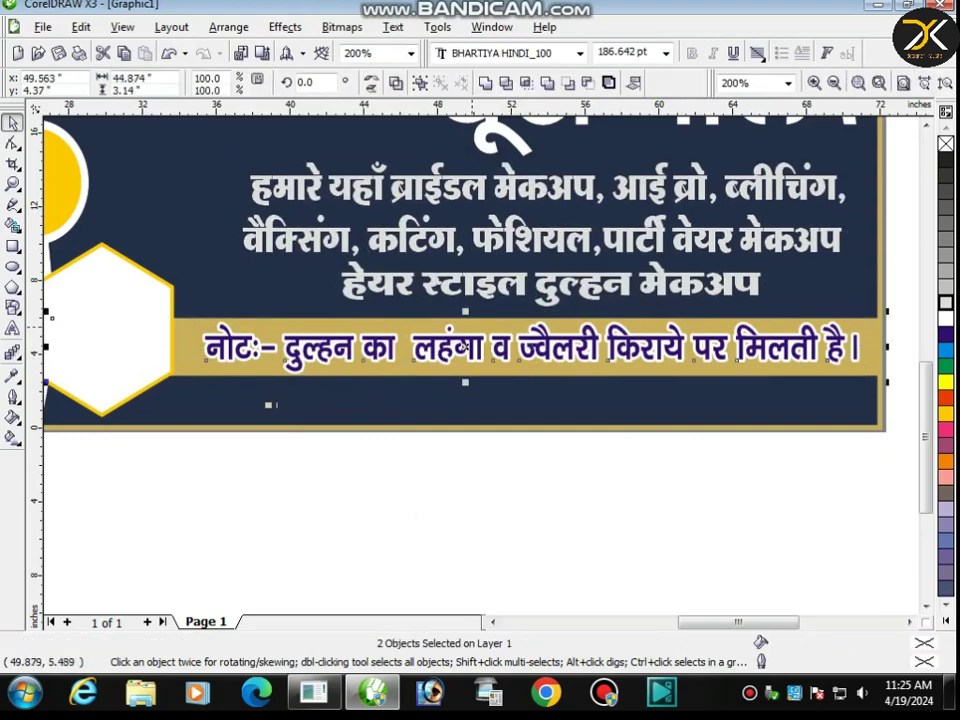
pyautogui.press('Up')
pyautogui.press('Up')
pyautogui.press('Up')
pyautogui.click(437, 451)
# Step: Bring the address line and location pin together to just below the banner's lower edge
pyautogui.scroll(-1, 436, 452)
pyautogui.moveTo(332, 443); pyautogui.dragTo(631, 587)
pyautogui.moveTo(539, 544); pyautogui.dragTo(565, 380)
pyautogui.scroll(-1, 515, 359)
pyautogui.click(483, 376)
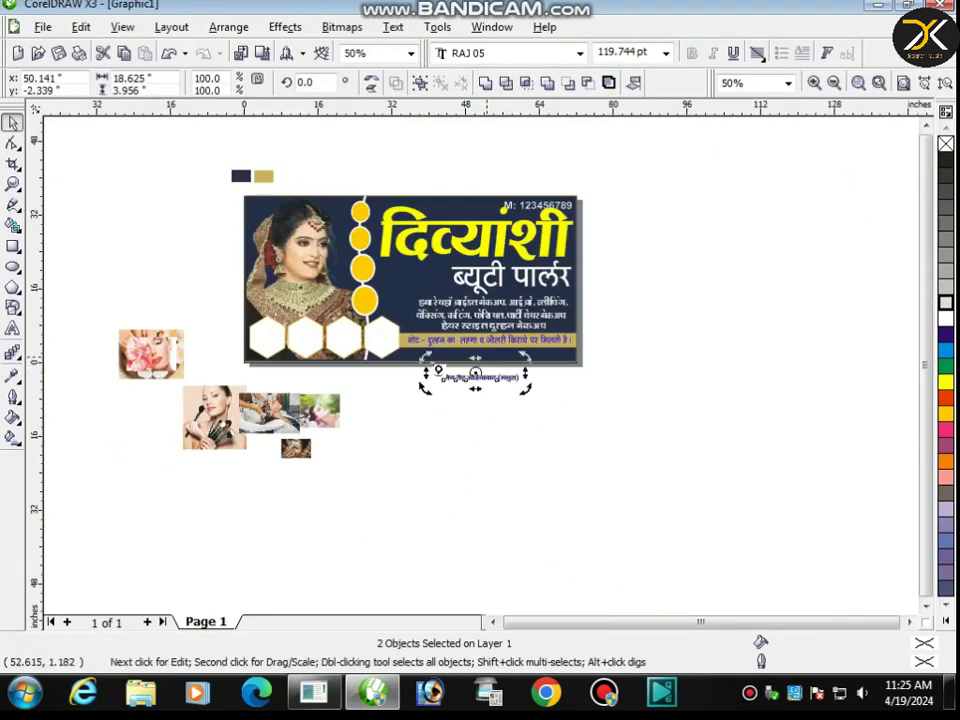
# Step: Place the address line in the navy strip below the gold band and enlarge it to about 19.5 in wide
pyautogui.scroll(2, 486, 355)
pyautogui.click(494, 414)
pyautogui.moveTo(492, 448); pyautogui.dragTo(577, 354)
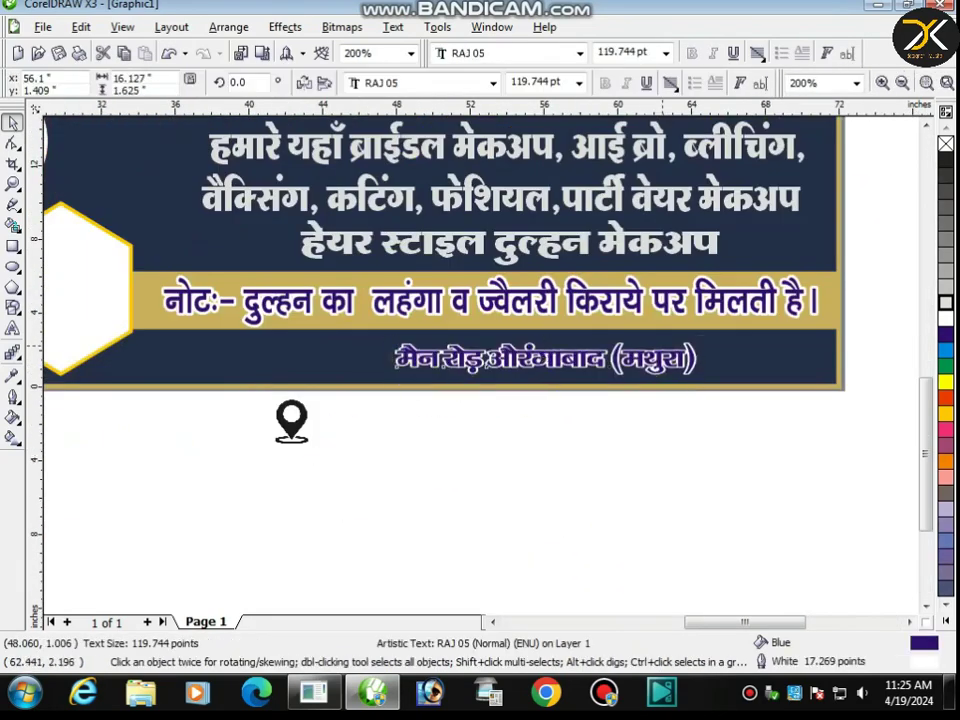
pyautogui.moveTo(700, 337); pyautogui.dragTo(731, 336)
# Step: Fill the address line with white and give it a hairline outline
pyautogui.click(945, 318)
pyautogui.click(13, 396)
pyautogui.click(115, 403)
# Step: Trace the location pin bitmap into vector shapes and ungroup them
pyautogui.click(292, 410)
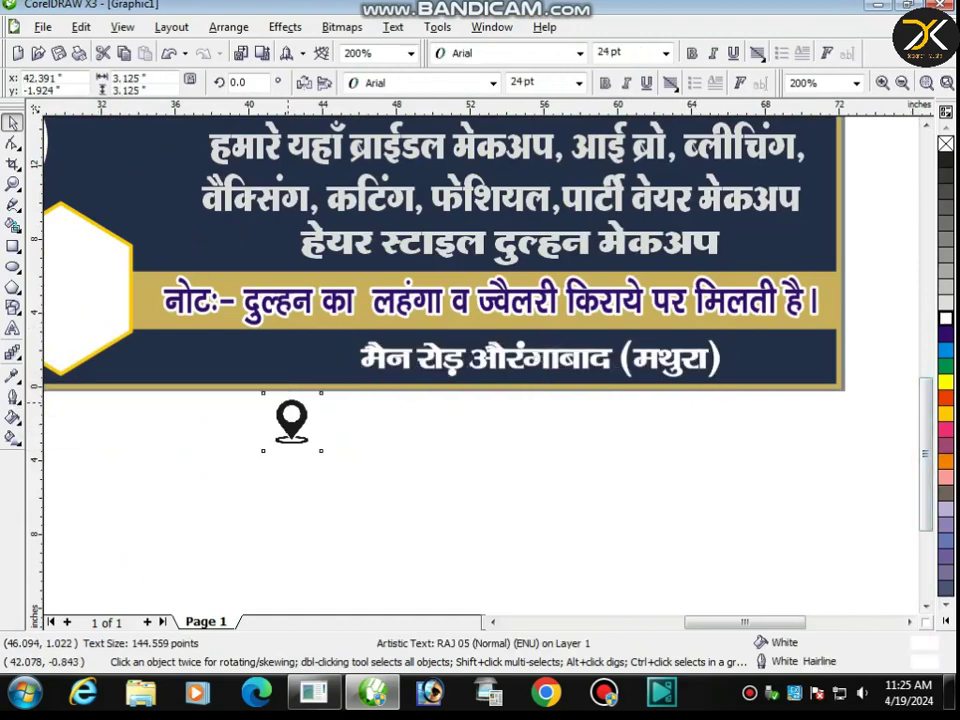
pyautogui.click(538, 84)
pyautogui.click(537, 105)
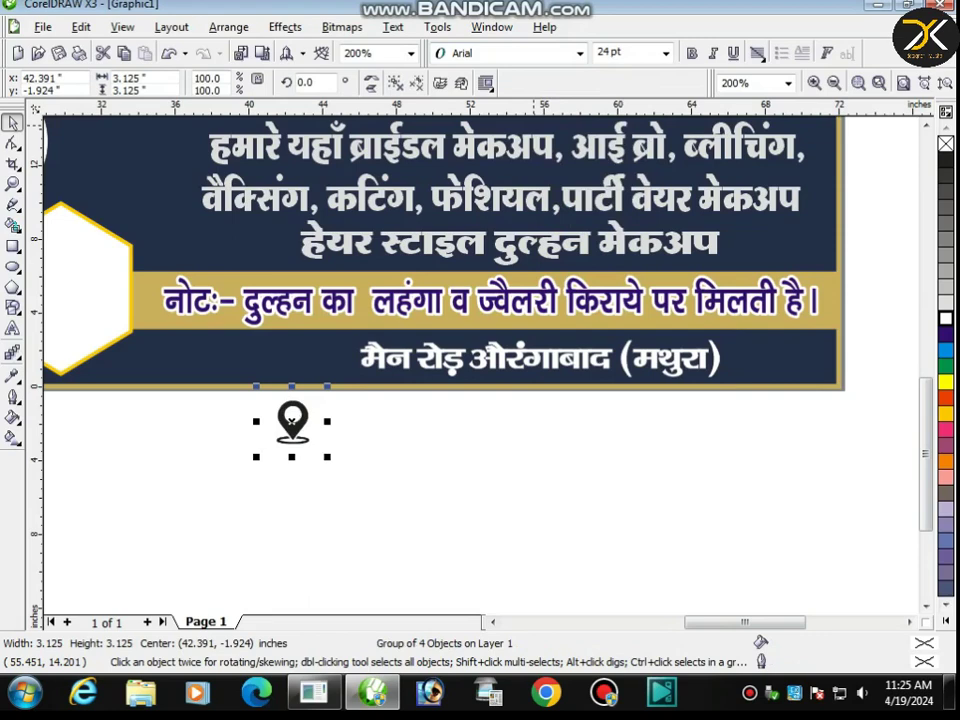
pyautogui.click(416, 83)
pyautogui.click(380, 446)
# Step: Delete the surplus shapes around the traced location pin, keeping only the pin itself
pyautogui.click(322, 403)
pyautogui.press('Delete')
pyautogui.click(319, 403)
pyautogui.press('Delete')
pyautogui.click(299, 411)
# Step: Turn the location pin white, shrink it to about 70% and place it before the address line in the navy strip
pyautogui.moveTo(234, 484); pyautogui.dragTo(340, 386)
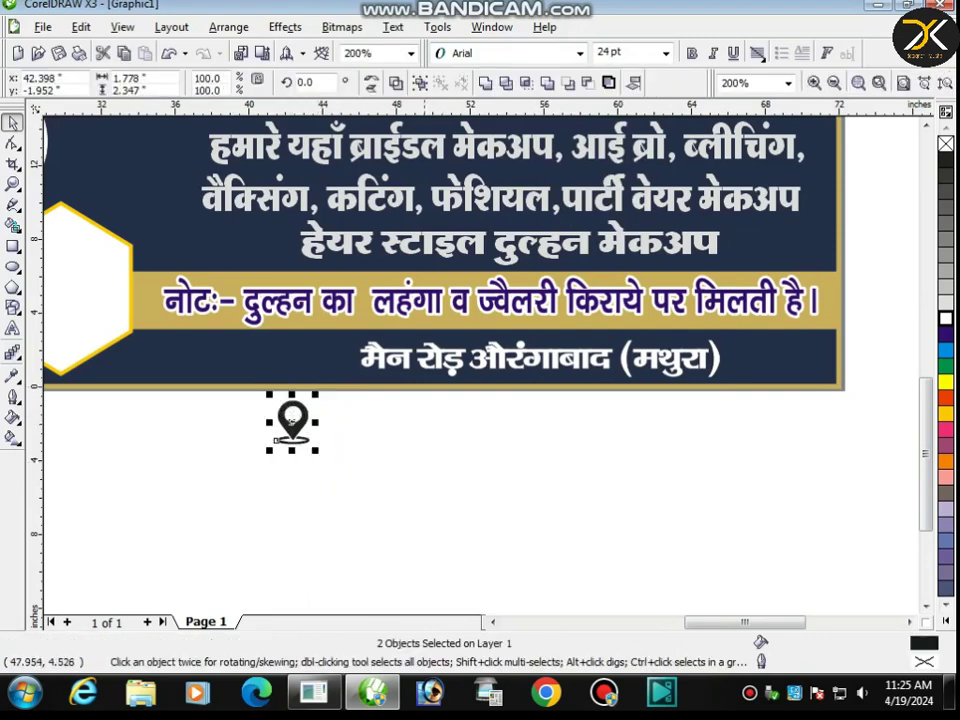
pyautogui.click(290, 421)
pyautogui.moveTo(290, 425); pyautogui.dragTo(358, 348)
pyautogui.press('Right')
pyautogui.click(373, 354)
pyautogui.click(13, 398)
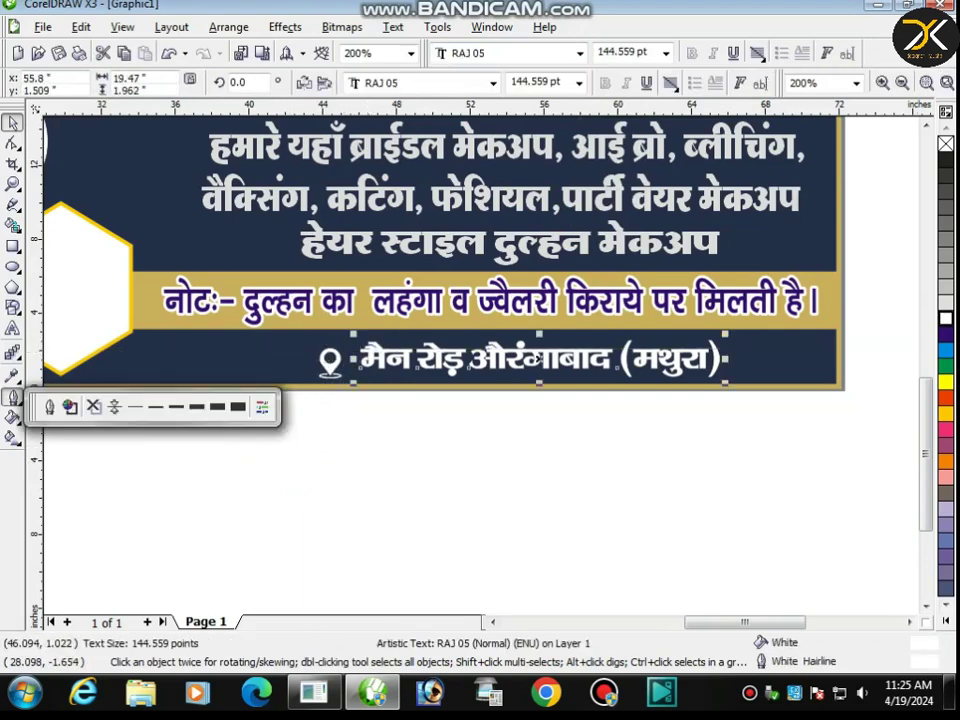
pyautogui.press('Escape')
# Step: Move the location pin closer to the address line and shift both 1.1 in to the left
pyautogui.click(329, 360)
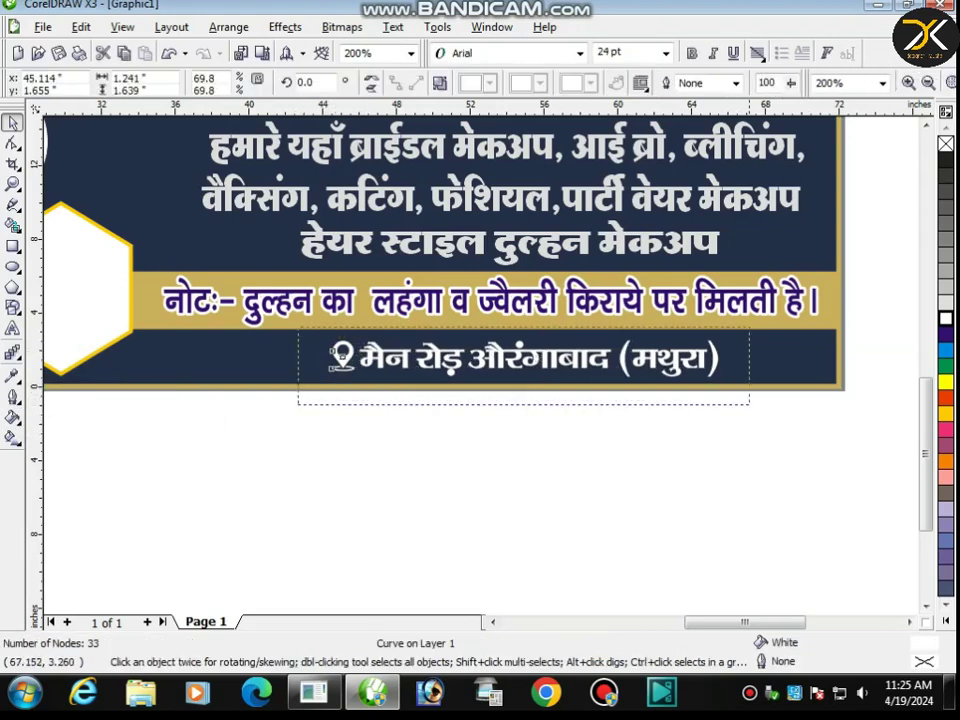
pyautogui.moveTo(749, 327); pyautogui.dragTo(749, 327)
pyautogui.press('Left')
pyautogui.press('Left')
pyautogui.press('Left')
pyautogui.press('Left')
pyautogui.press('Left')
pyautogui.press('Left')
pyautogui.press('Left')
pyautogui.press('Left')
pyautogui.press('Left')
pyautogui.press('Left')
pyautogui.press('Left')
pyautogui.click(545, 465)
# Step: PowerClip the photo of the woman holding makeup brushes inside the first hexagon frame
pyautogui.scroll(-2, 388, 265)
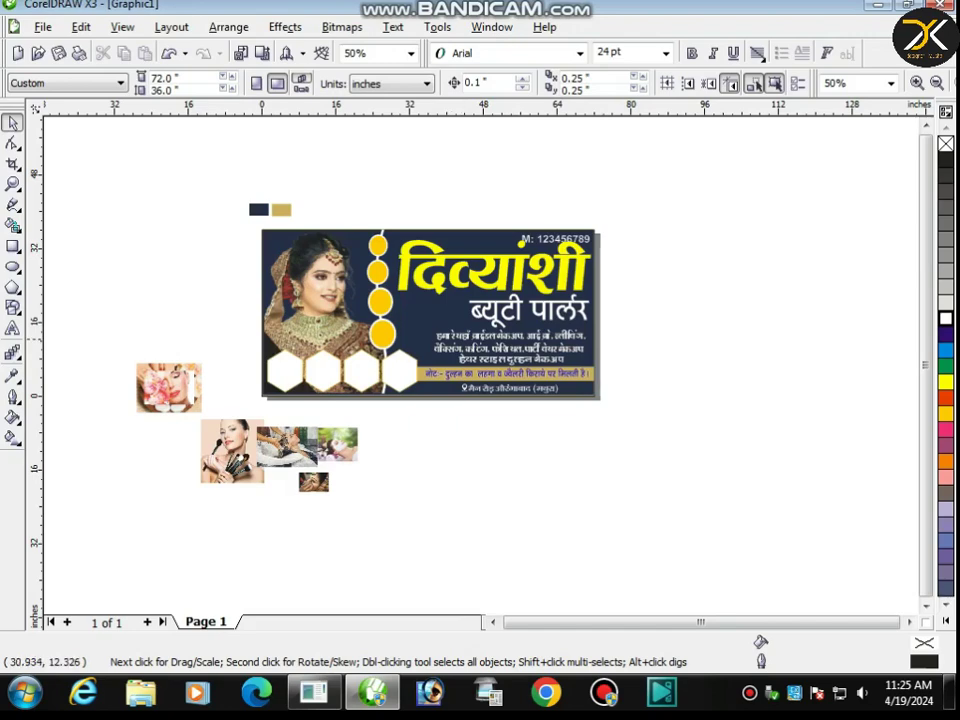
pyautogui.scroll(1, 285, 316)
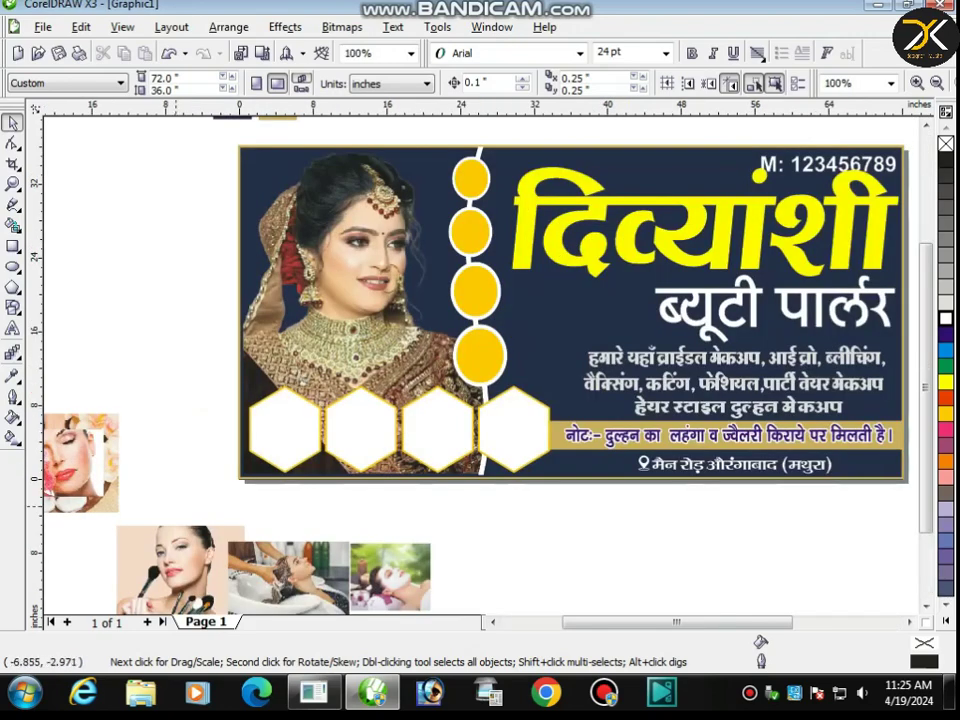
pyautogui.moveTo(156, 565); pyautogui.dragTo(136, 529)
pyautogui.click(285, 27)
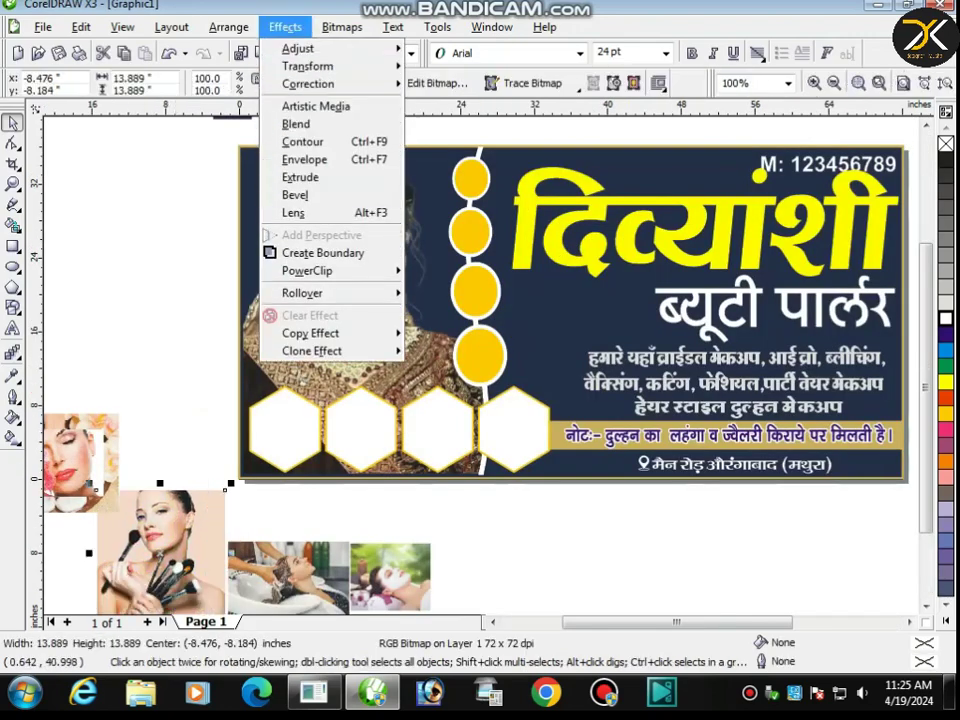
pyautogui.click(440, 271)
pyautogui.click(285, 430)
# Step: Edit the first hexagon's contents and shrink the makeup-brush photo to about 9.2 in square around the frame
pyautogui.rightClick(285, 425)
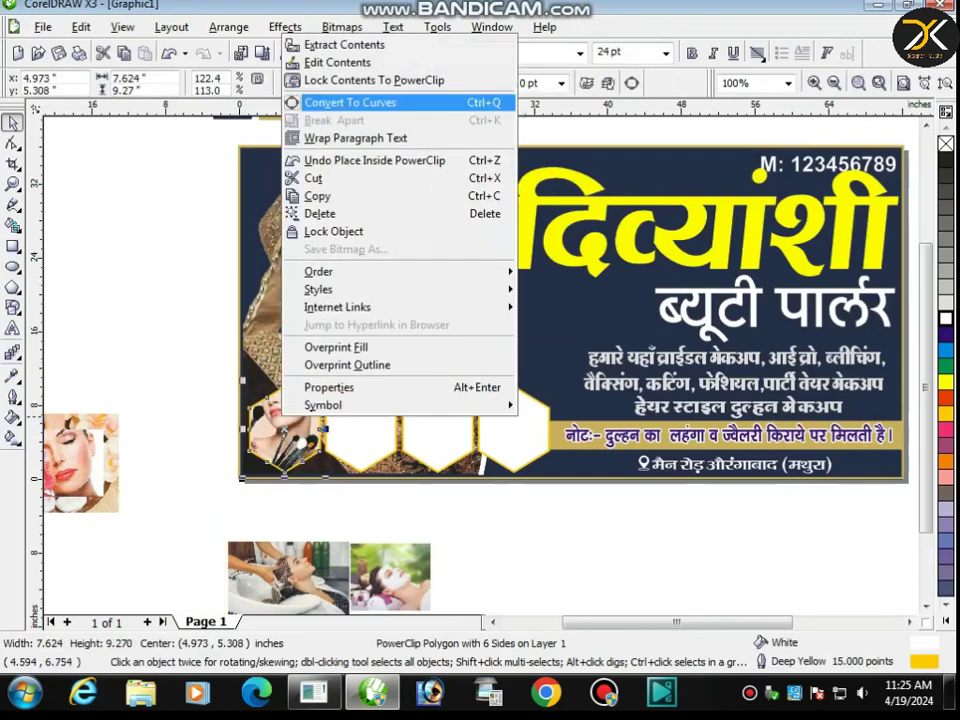
pyautogui.click(337, 62)
pyautogui.moveTo(355, 361); pyautogui.dragTo(358, 388)
pyautogui.rightClick(291, 404)
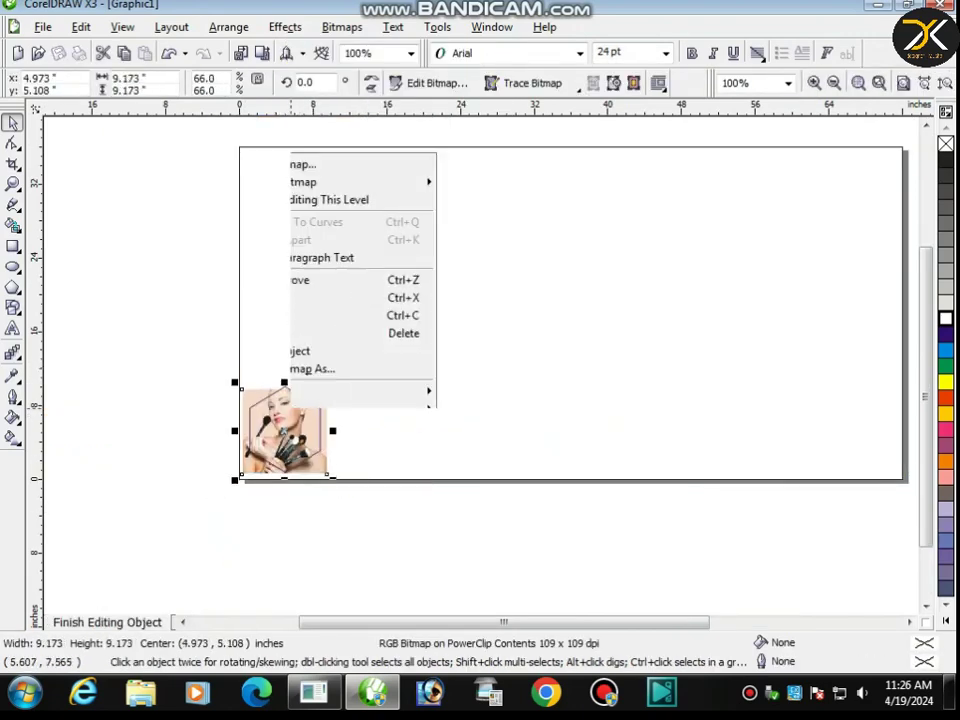
pyautogui.click(370, 91)
# Step: PowerClip the hair-wash photo inside the second hexagon frame
pyautogui.click(290, 578)
pyautogui.moveTo(290, 578); pyautogui.dragTo(227, 524)
pyautogui.click(285, 27)
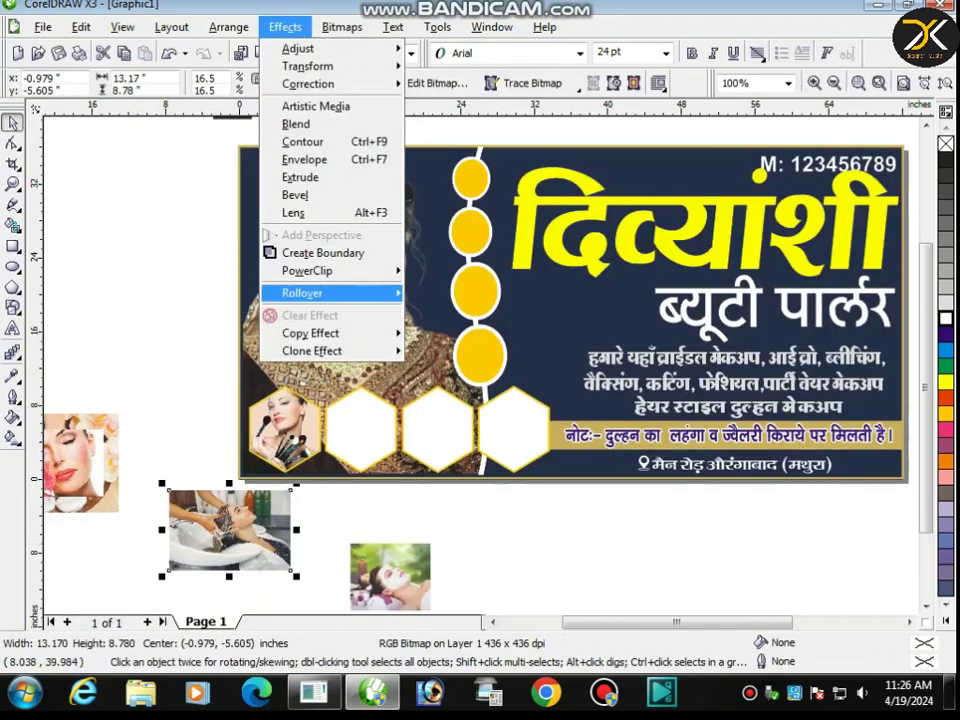
pyautogui.moveTo(300, 268)
pyautogui.click(476, 272)
pyautogui.click(366, 406)
# Step: Shrink the hair-wash photo within the second hexagon to fit the frame, and finish editing its contents
pyautogui.rightClick(367, 406)
pyautogui.click(461, 47)
pyautogui.moveTo(427, 428)
pyautogui.mouseDown()
pyautogui.moveTo(392, 430)
pyautogui.moveTo(408, 428)
pyautogui.mouseUp()
pyautogui.rightClick(370, 413)
pyautogui.click(450, 93)
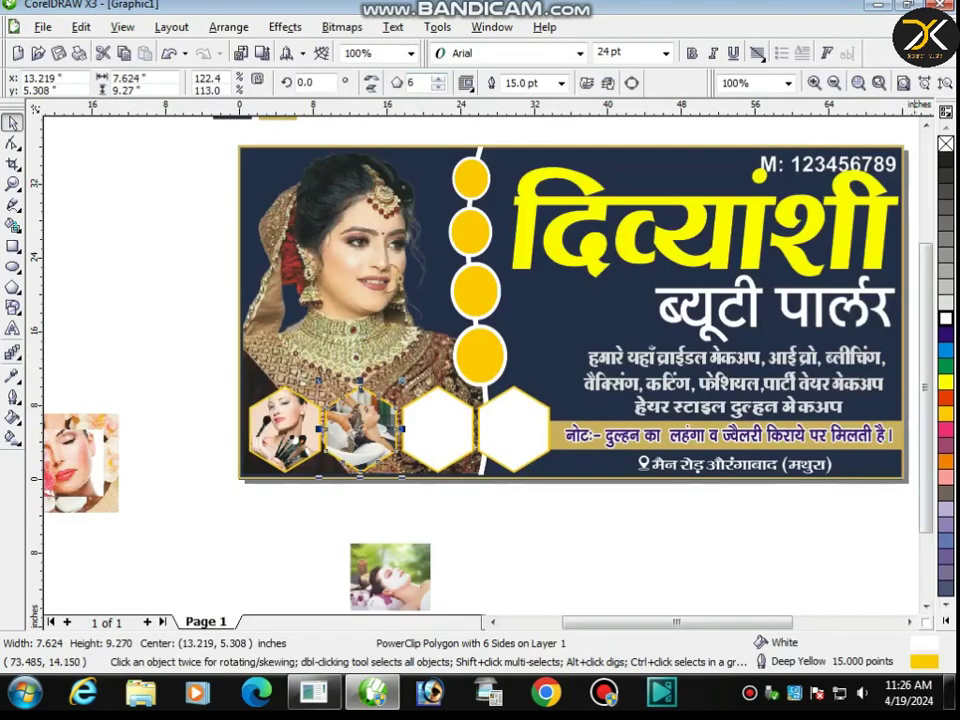
# Step: PowerClip the small bridal eye-makeup photo inside the third hexagon frame
pyautogui.scroll(-1, 575, 370)
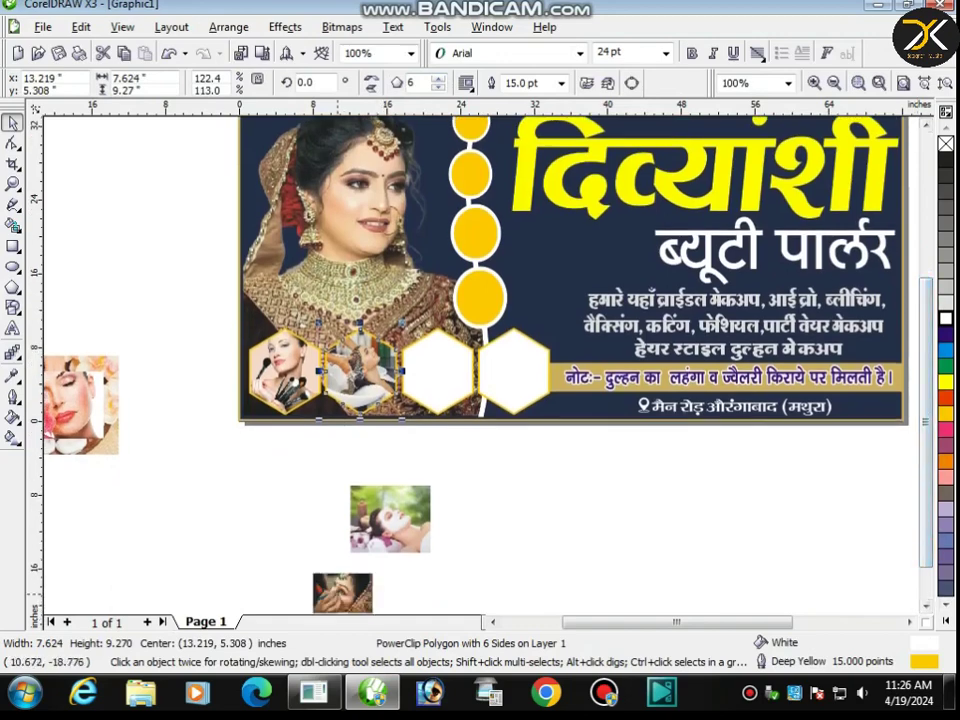
pyautogui.moveTo(342, 592); pyautogui.dragTo(275, 459)
pyautogui.click(285, 27)
pyautogui.moveTo(300, 270)
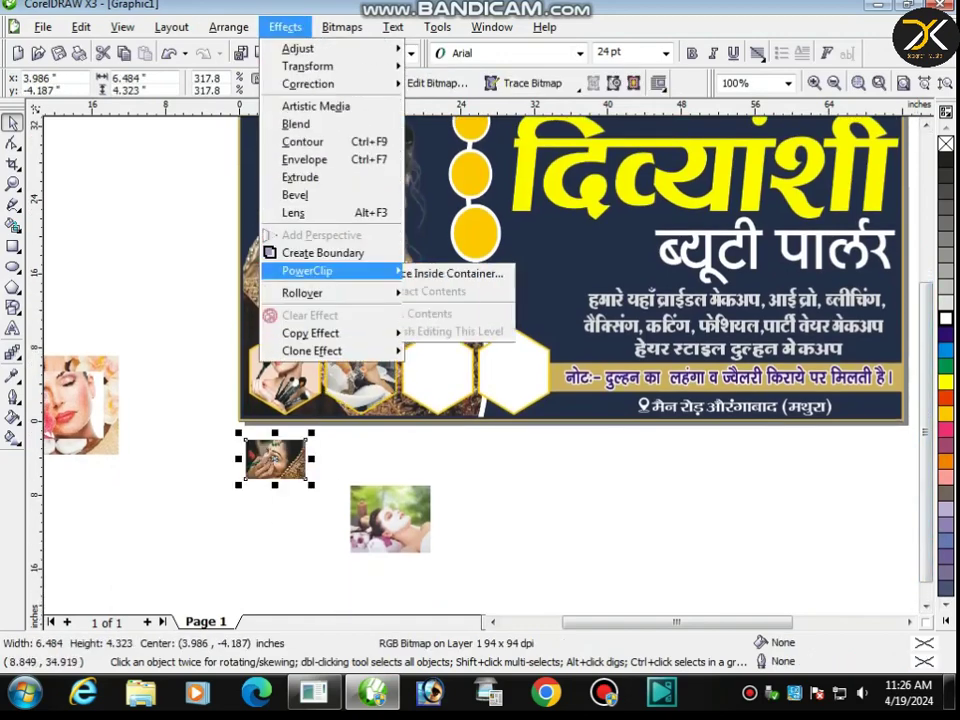
pyautogui.click(410, 272)
pyautogui.click(437, 372)
# Step: Stretch the bridal eye photo to about 8 × 9.3 in so it fills the third hexagon
pyautogui.rightClick(447, 377)
pyautogui.click(508, 24)
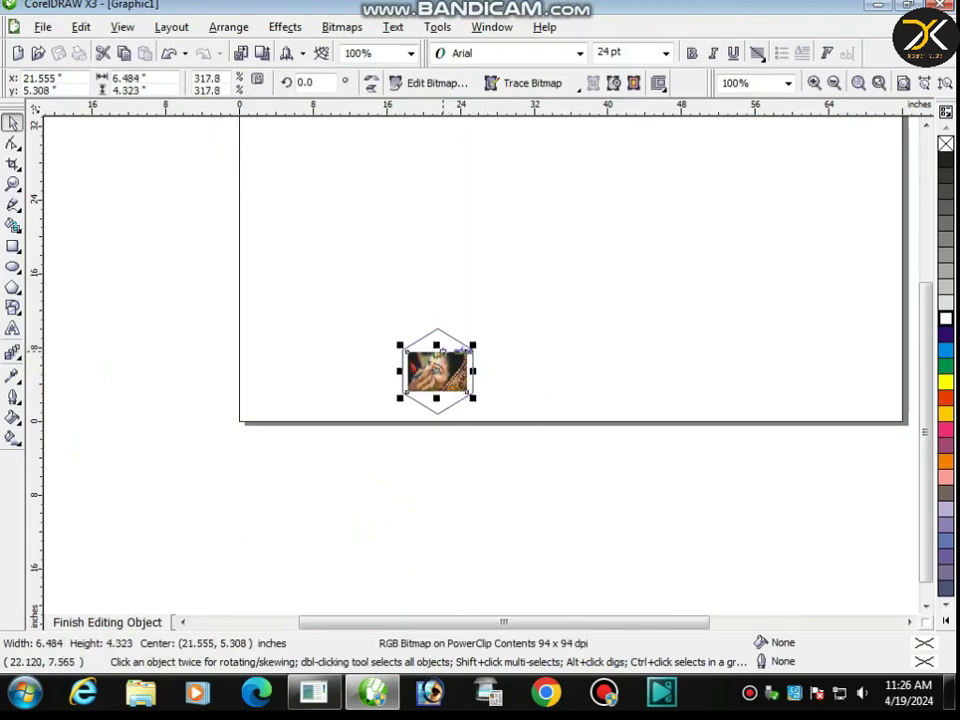
pyautogui.moveTo(475, 345); pyautogui.dragTo(437, 325)
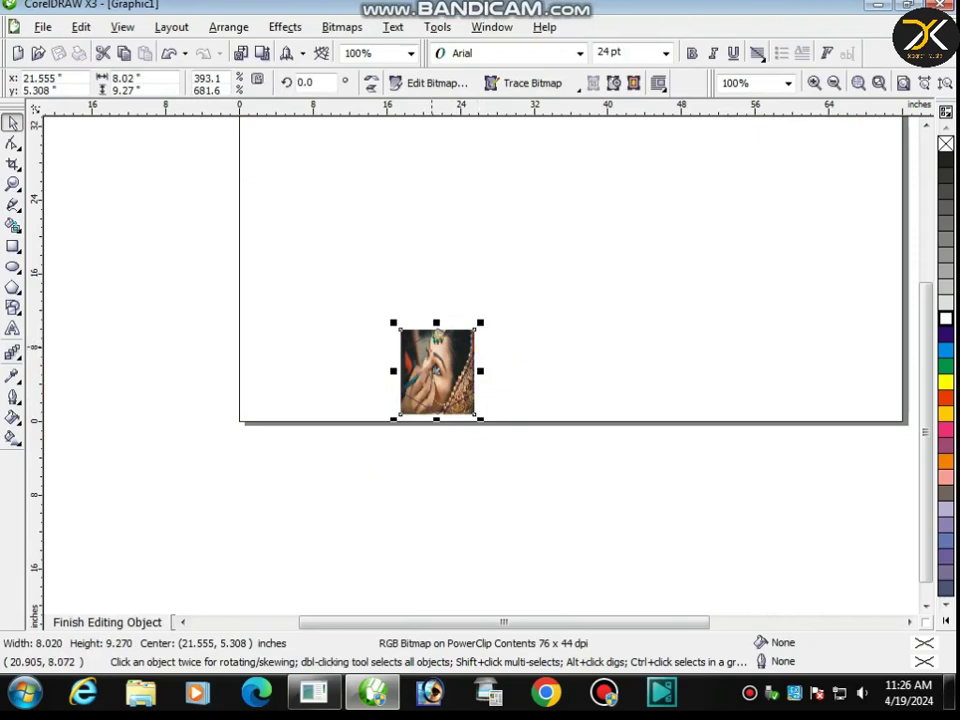
pyautogui.rightClick(436, 355)
pyautogui.click(514, 39)
# Step: PowerClip the spa face-mask photo with the green background inside the fourth hexagon frame
pyautogui.moveTo(392, 517); pyautogui.dragTo(438, 483)
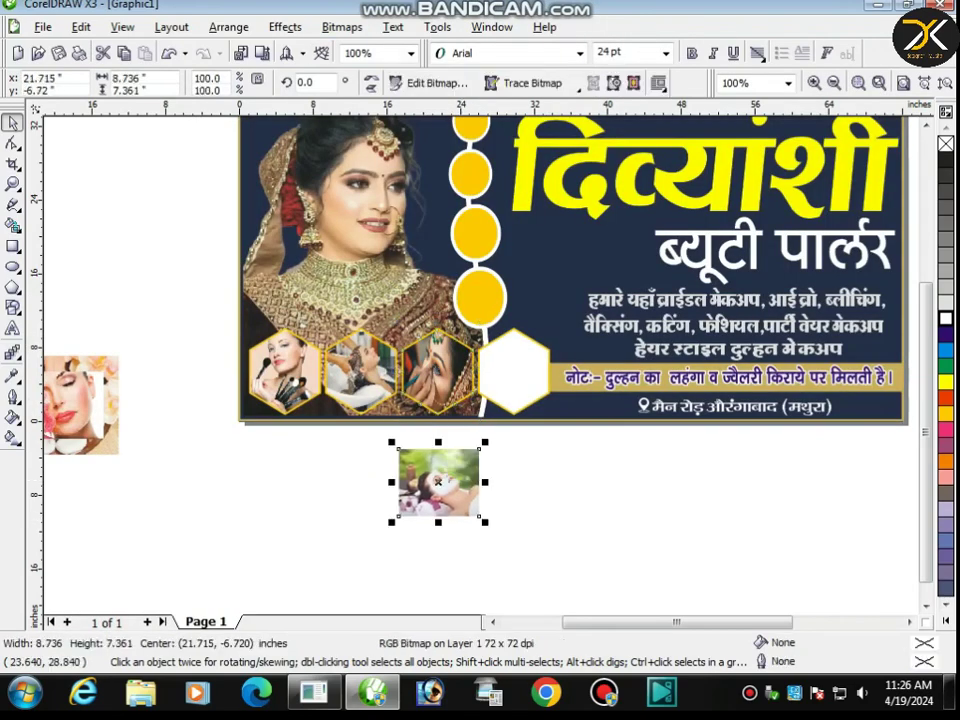
pyautogui.click(285, 27)
pyautogui.moveTo(300, 270)
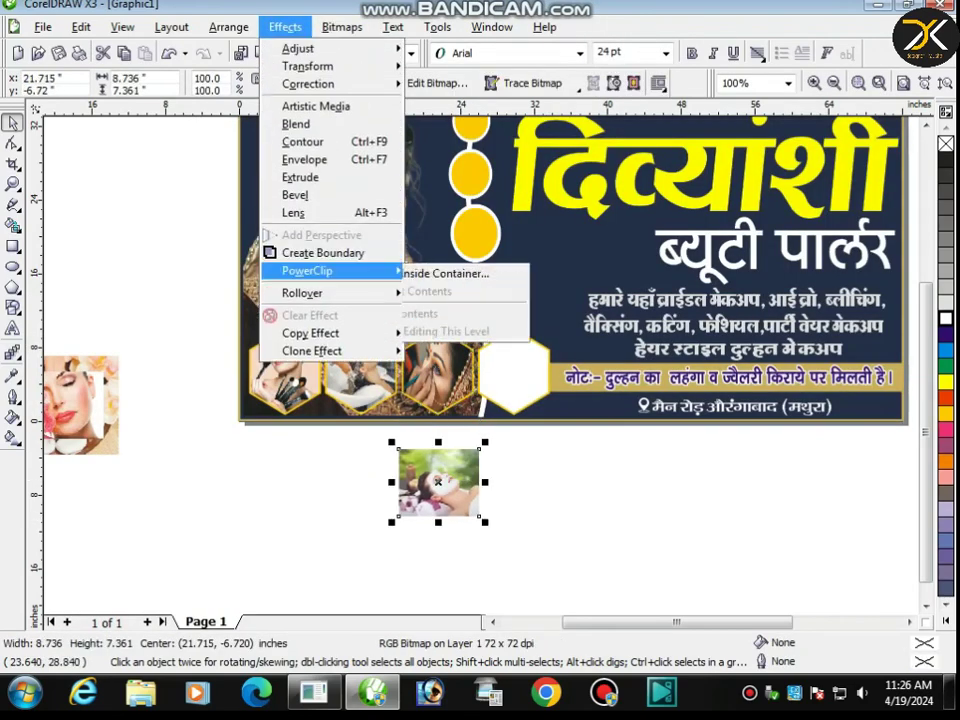
pyautogui.click(450, 270)
pyautogui.click(513, 372)
# Step: Stretch the spa photo's height to about 9.3 in so it fills the fourth hexagon
pyautogui.rightClick(513, 372)
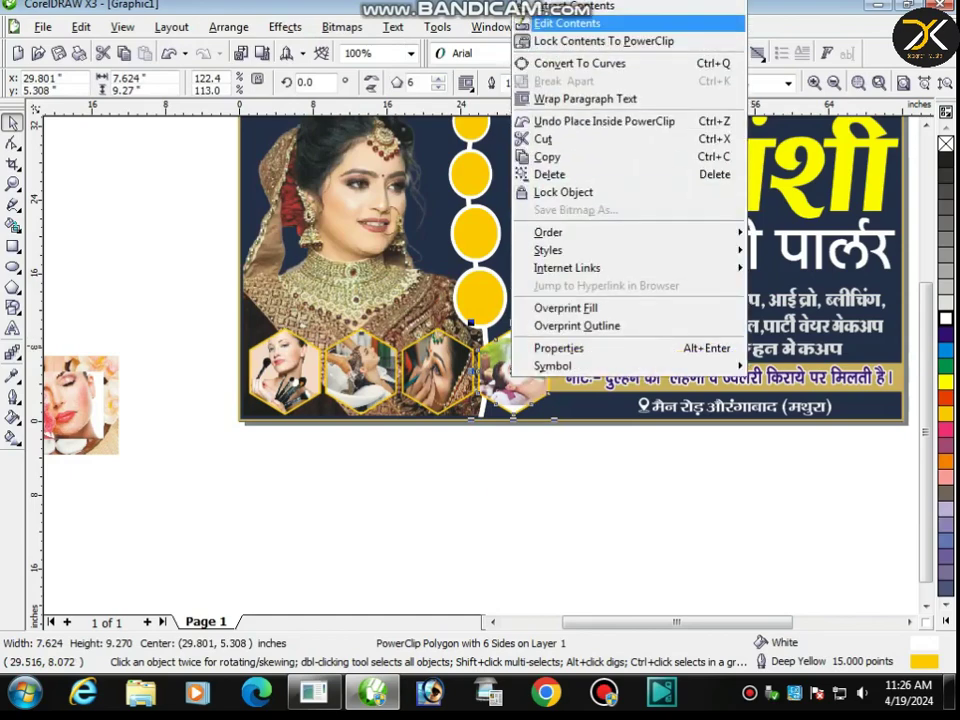
pyautogui.click(560, 23)
pyautogui.click(520, 376)
pyautogui.moveTo(514, 330); pyautogui.dragTo(514, 321)
pyautogui.rightClick(508, 361)
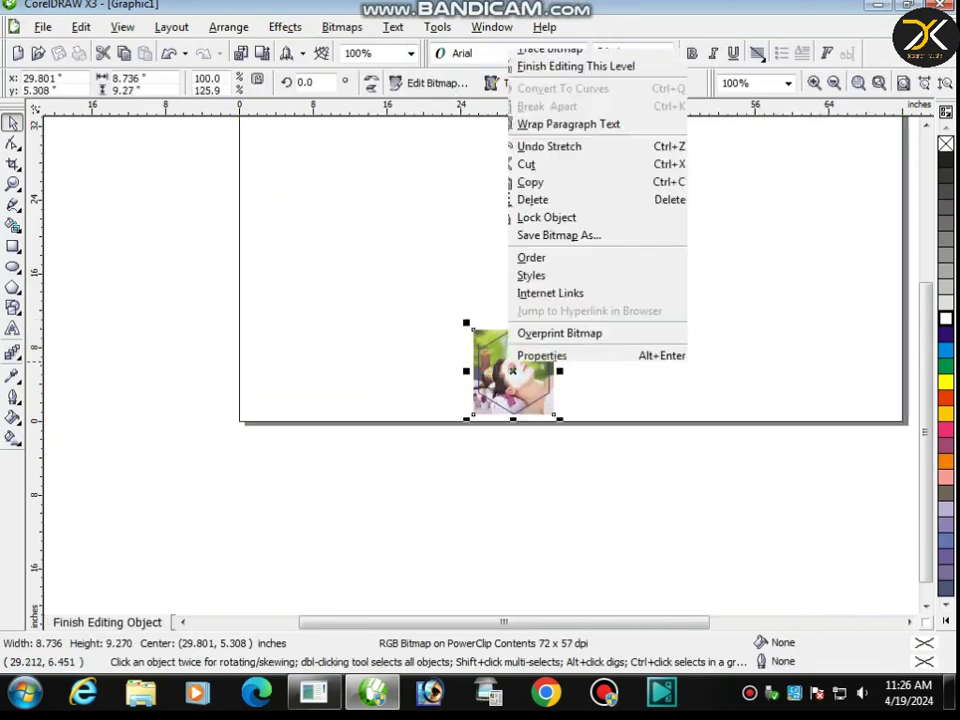
pyautogui.click(590, 43)
# Step: PowerClip the photo of the woman's face with pink flowers inside the lowest yellow oval
pyautogui.moveTo(95, 401); pyautogui.dragTo(188, 489)
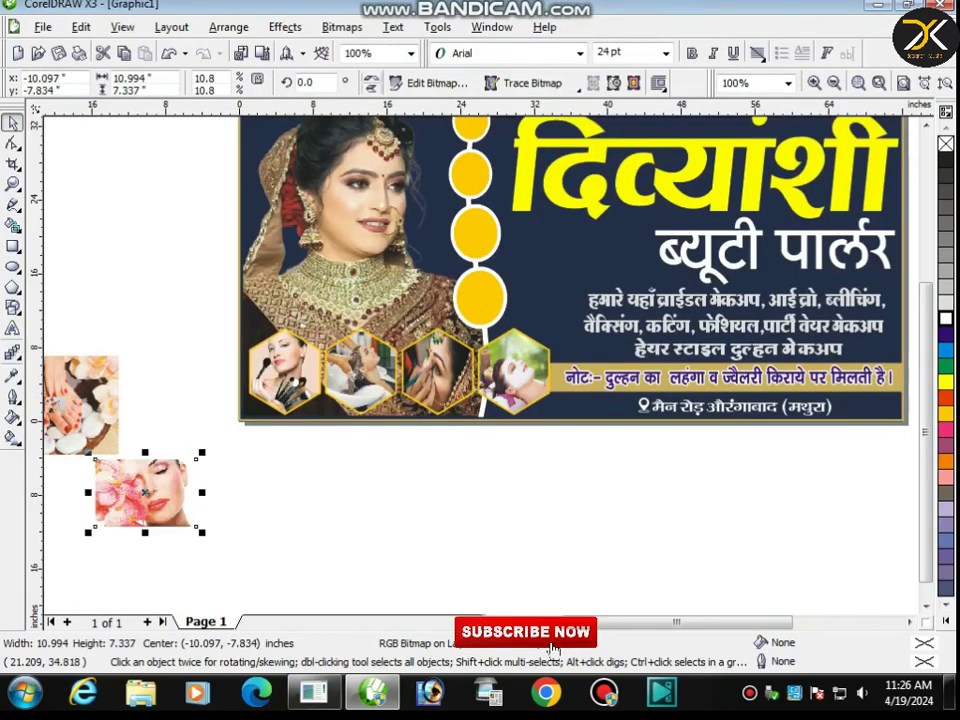
pyautogui.click(285, 27)
pyautogui.moveTo(311, 270)
pyautogui.click(482, 272)
pyautogui.click(476, 290)
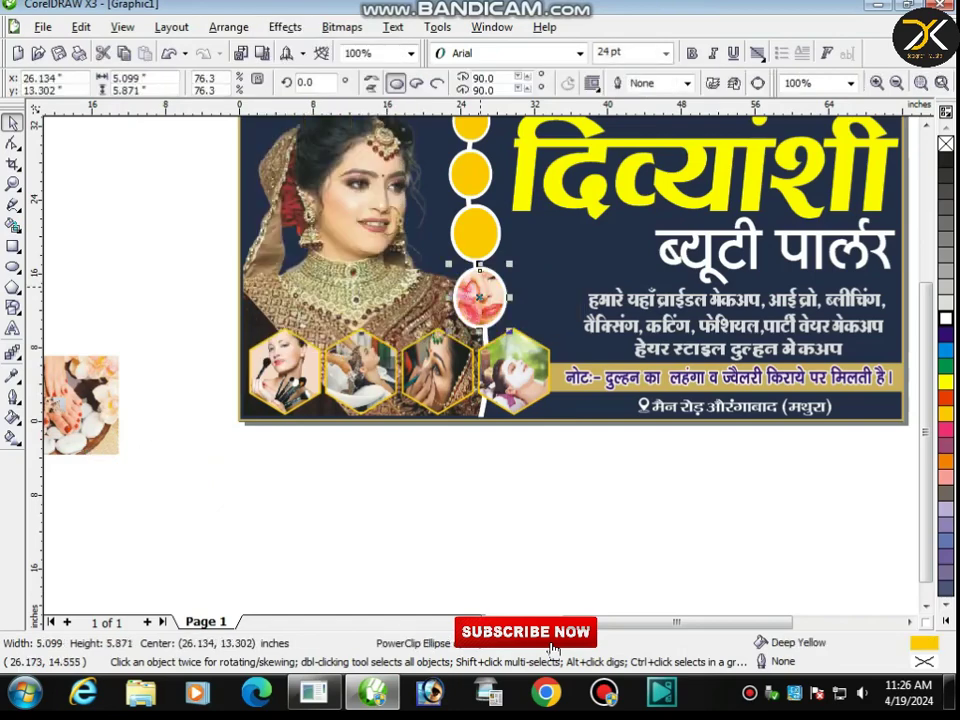
# Step: Resize the flower-and-face photo to about 8 × 6.5 in within the lowest oval and finish editing its contents
pyautogui.rightClick(481, 291)
pyautogui.press('Return')
pyautogui.moveTo(538, 258); pyautogui.dragTo(521, 297)
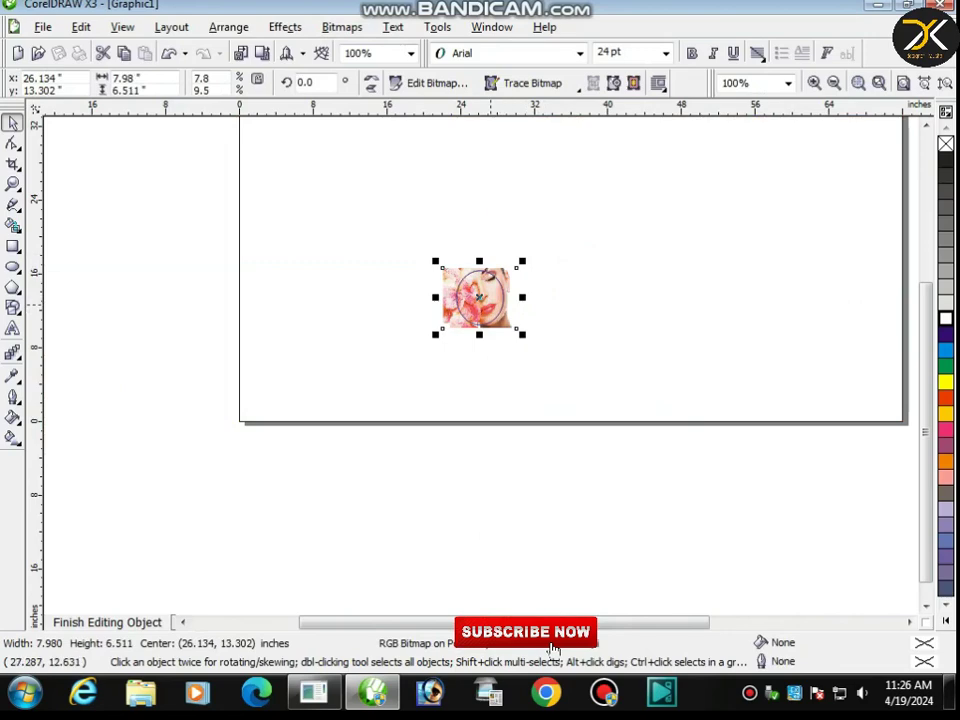
pyautogui.rightClick(491, 305)
pyautogui.click(540, 352)
# Step: PowerClip the pedicure photo inside the third oval from the banner's upper edge
pyautogui.moveTo(100, 393); pyautogui.dragTo(231, 463)
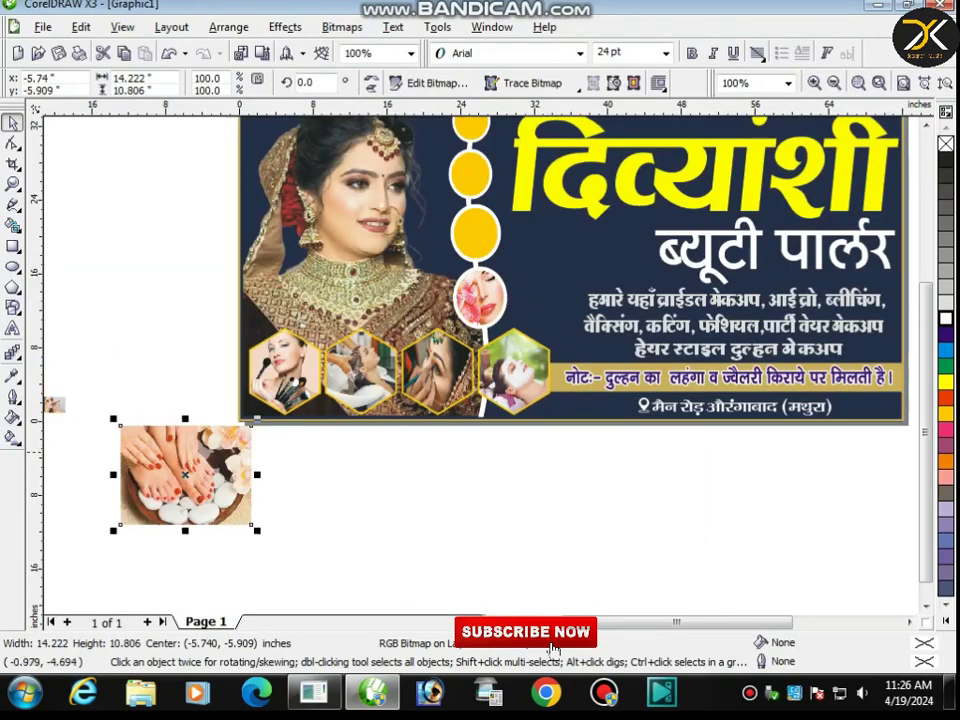
pyautogui.click(285, 27)
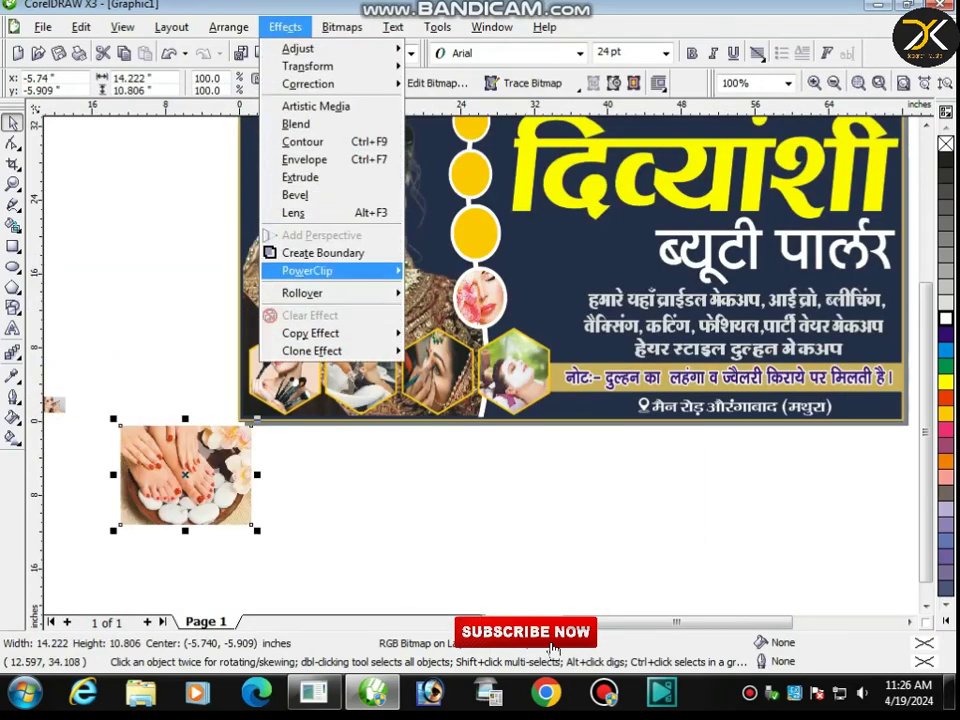
pyautogui.moveTo(307, 270)
pyautogui.click(484, 273)
pyautogui.click(475, 235)
# Step: Shrink the pedicure photo to about 5.8 × 6.3 in within its oval and finish editing its contents
pyautogui.rightClick(476, 240)
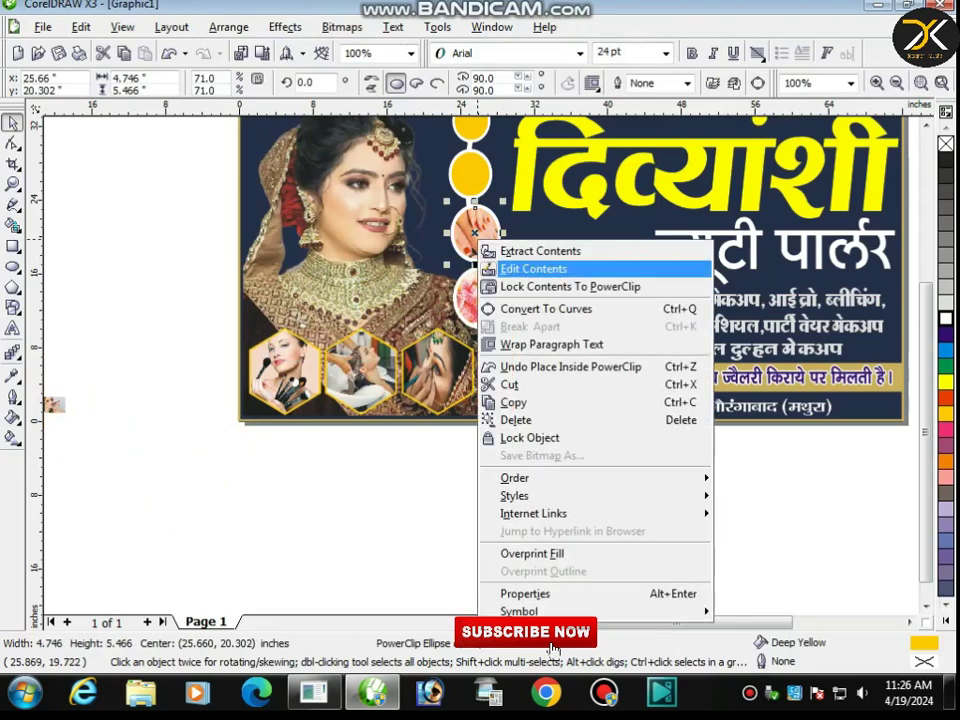
pyautogui.click(525, 268)
pyautogui.moveTo(545, 290); pyautogui.dragTo(512, 281)
pyautogui.moveTo(510, 233); pyautogui.dragTo(506, 198)
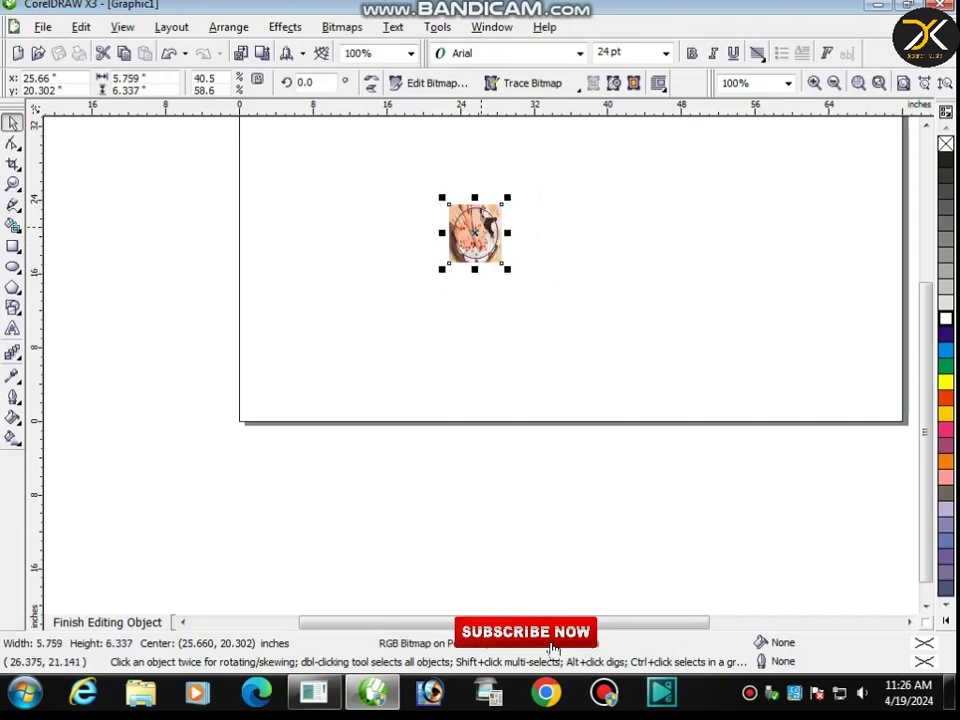
pyautogui.rightClick(481, 229)
pyautogui.click(540, 274)
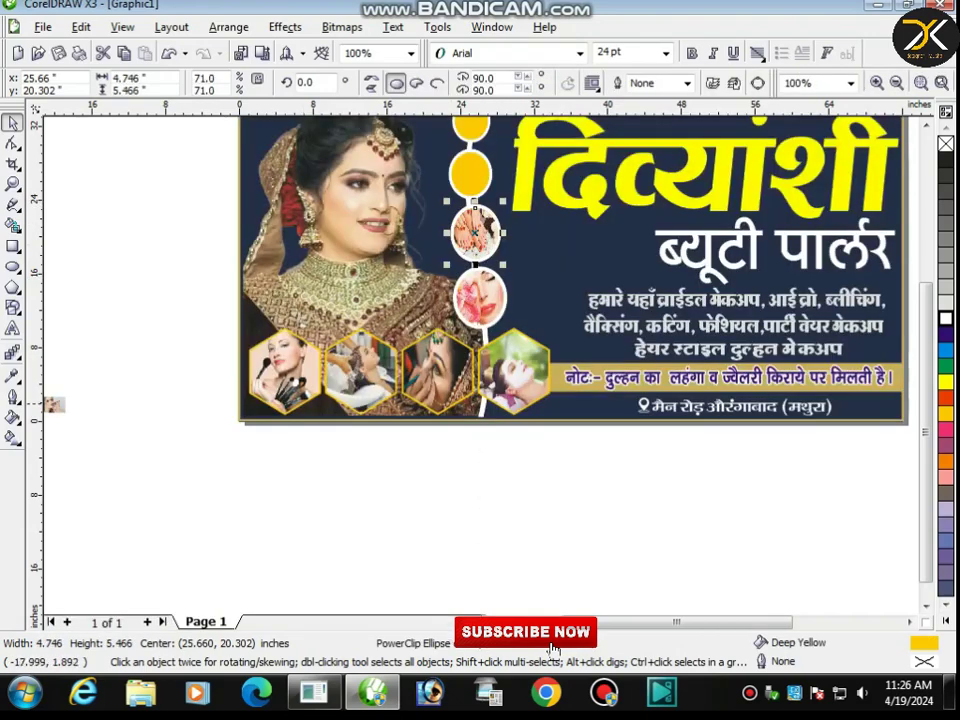
# Step: PowerClip the small photo of the woman applying makeup inside the second yellow oval
pyautogui.moveTo(55, 404); pyautogui.dragTo(150, 298)
pyautogui.click(285, 27)
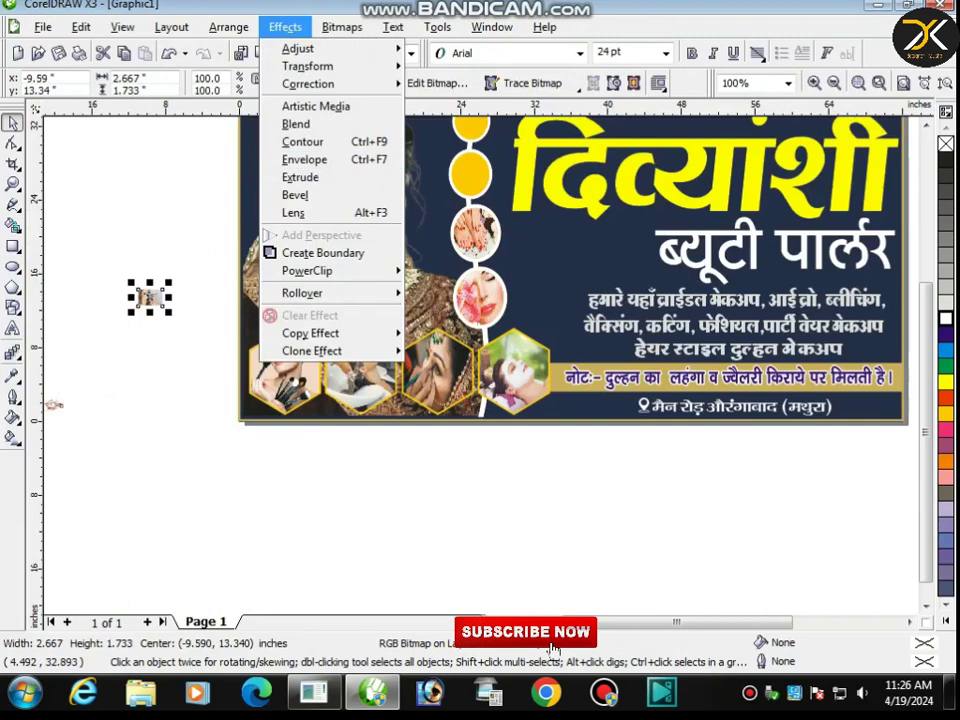
pyautogui.moveTo(320, 270)
pyautogui.click(485, 272)
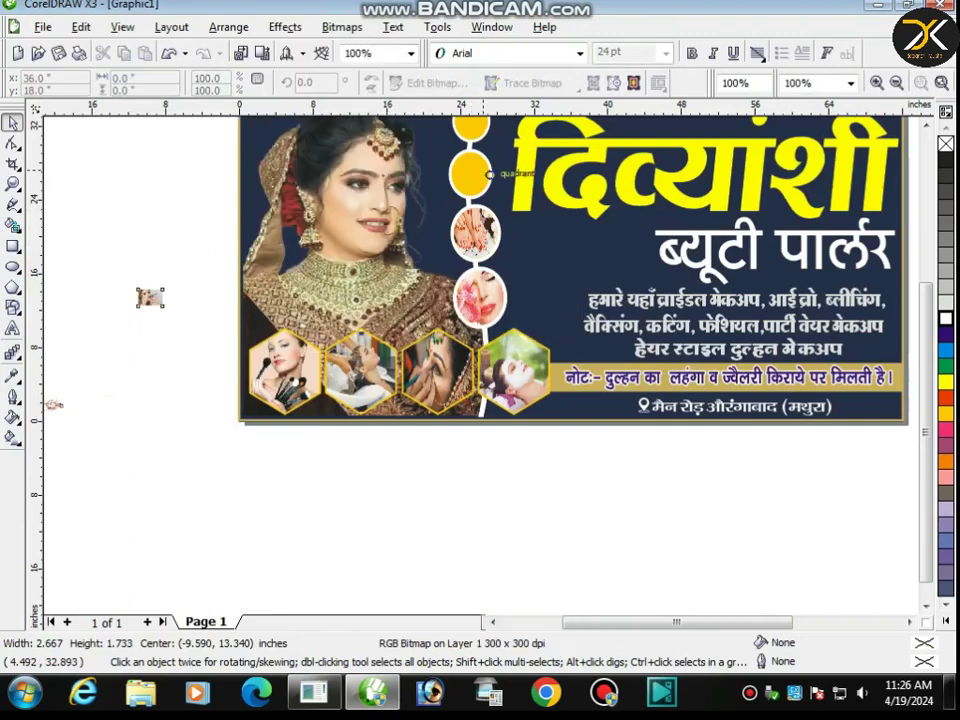
pyautogui.click(470, 173)
# Step: Enlarge the facial-treatment photo to about 12.6 × 6.9 in and PowerClip it inside the uppermost yellow oval
pyautogui.scroll(-1, 313, 251)
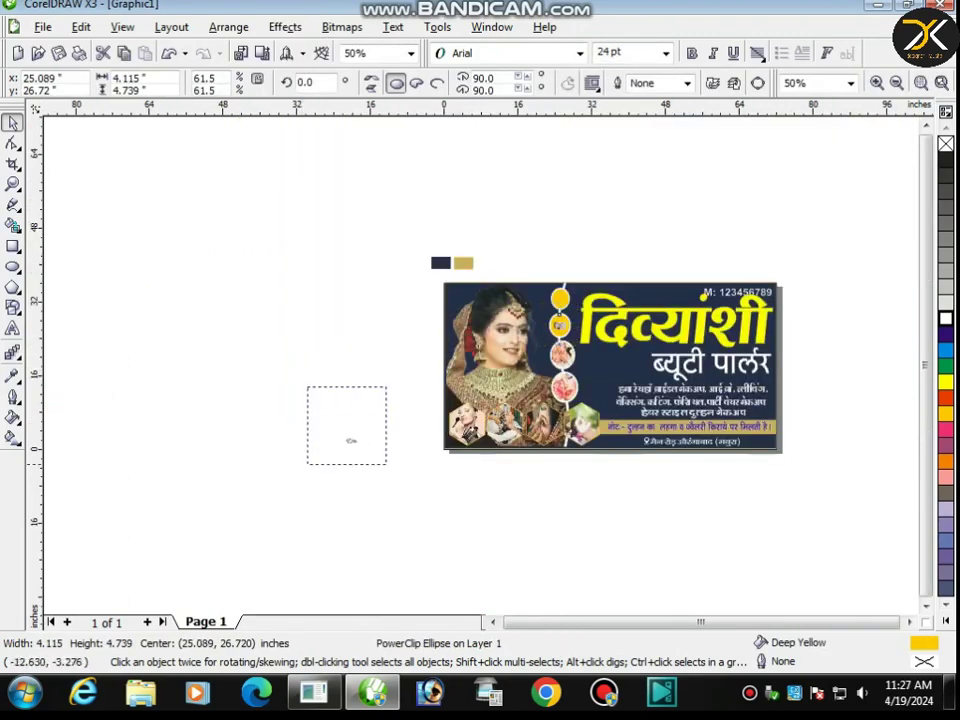
pyautogui.hotkey('ctrl', 'z')
pyautogui.hotkey('ctrl', 'z')
pyautogui.moveTo(358, 444); pyautogui.dragTo(582, 283)
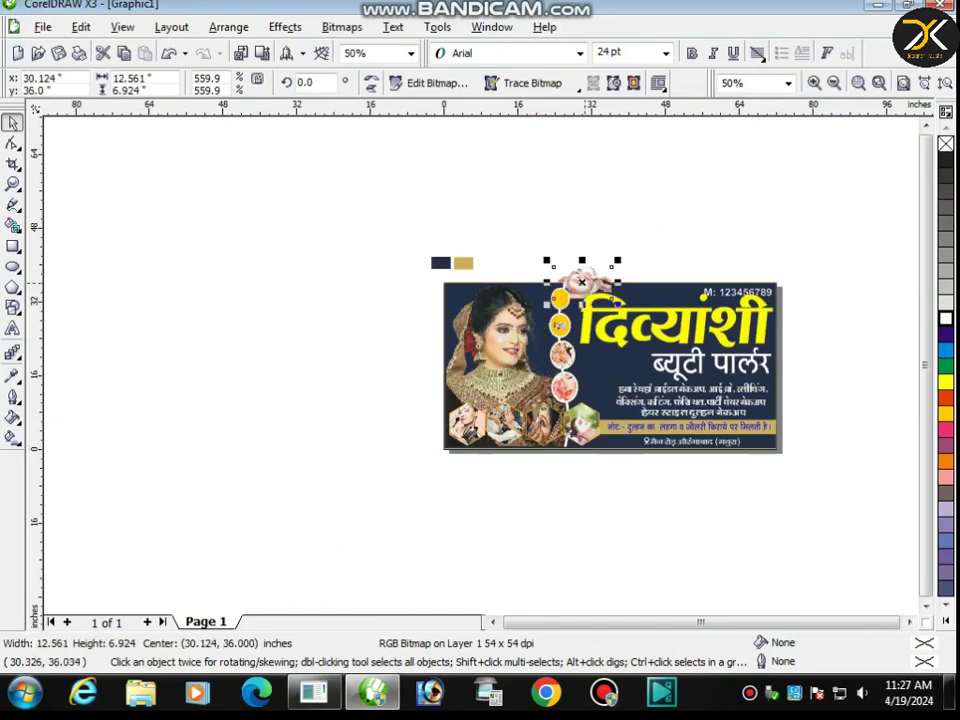
pyautogui.scroll(2, 582, 283)
pyautogui.click(285, 27)
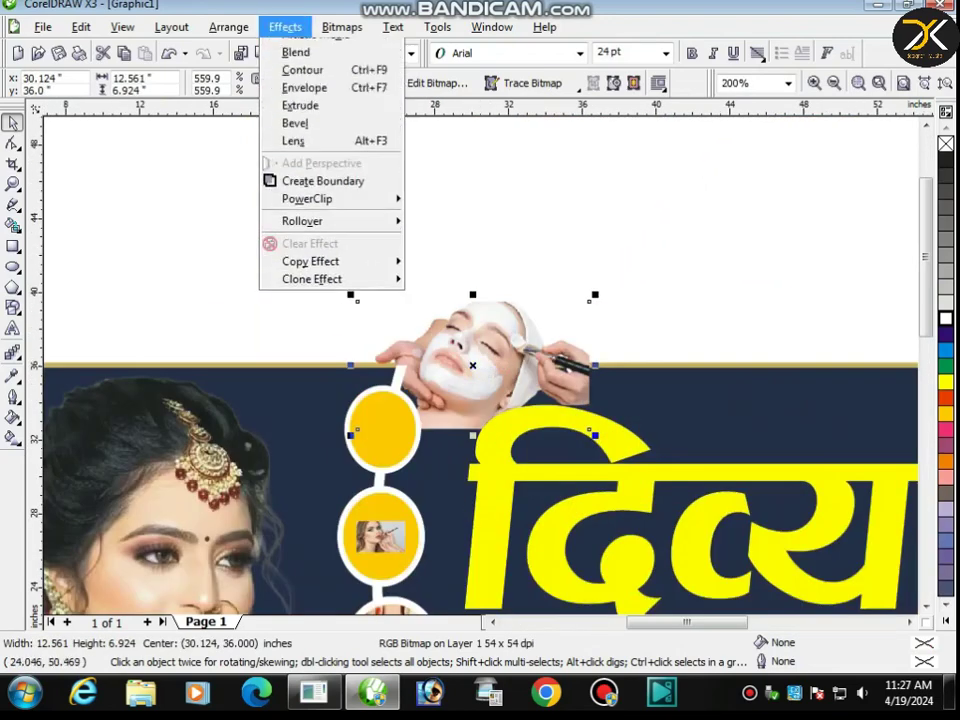
pyautogui.moveTo(320, 271)
pyautogui.click(448, 272)
pyautogui.click(381, 410)
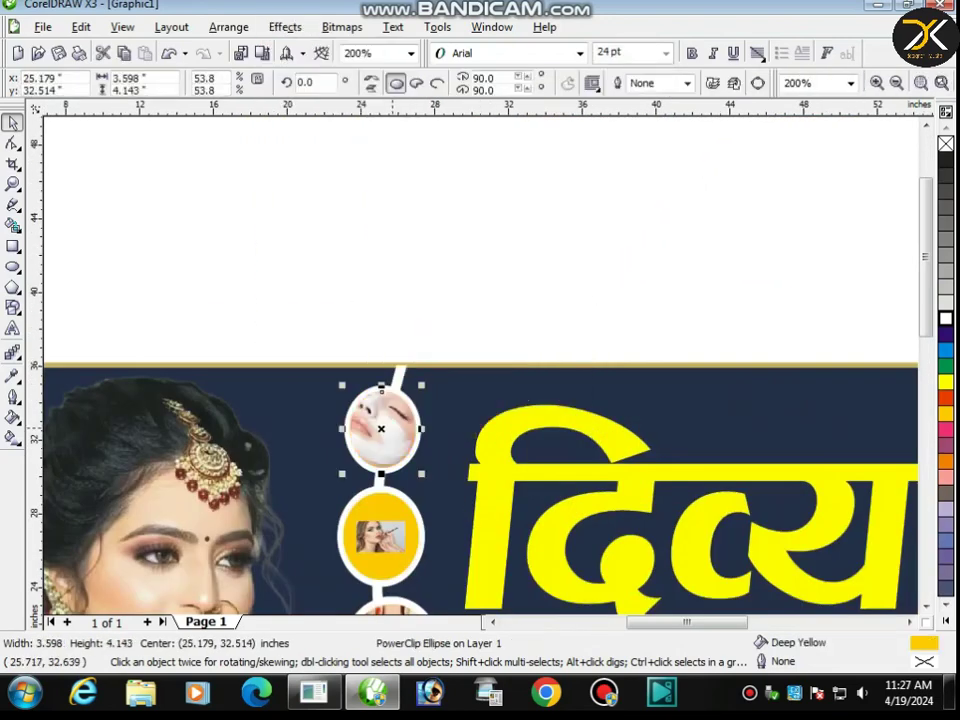
# Step: Shrink the facial-treatment photo to about 4.3 × 3.3 in within the uppermost oval and fill that oval white
pyautogui.rightClick(392, 405)
pyautogui.click(450, 75)
pyautogui.click(424, 378)
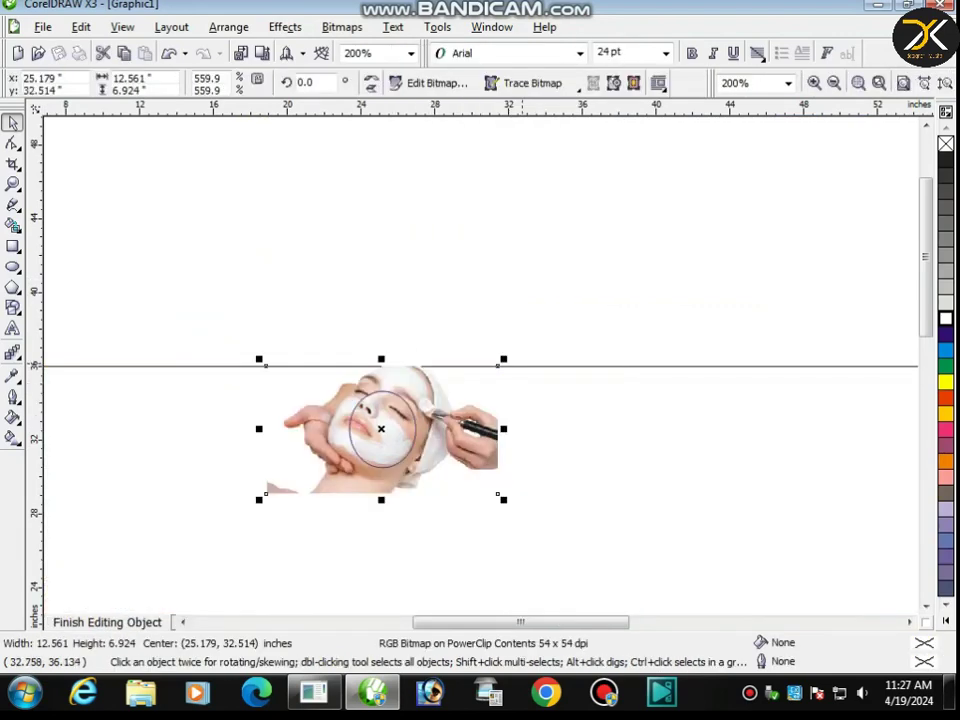
pyautogui.moveTo(503, 359); pyautogui.dragTo(422, 430)
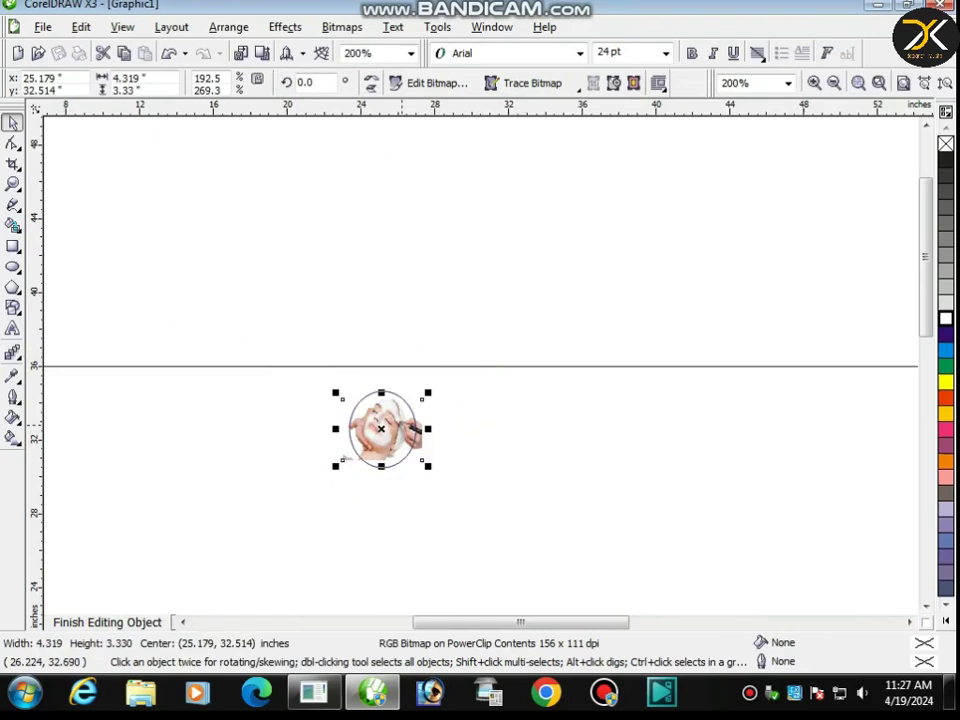
pyautogui.rightClick(403, 422)
pyautogui.click(503, 104)
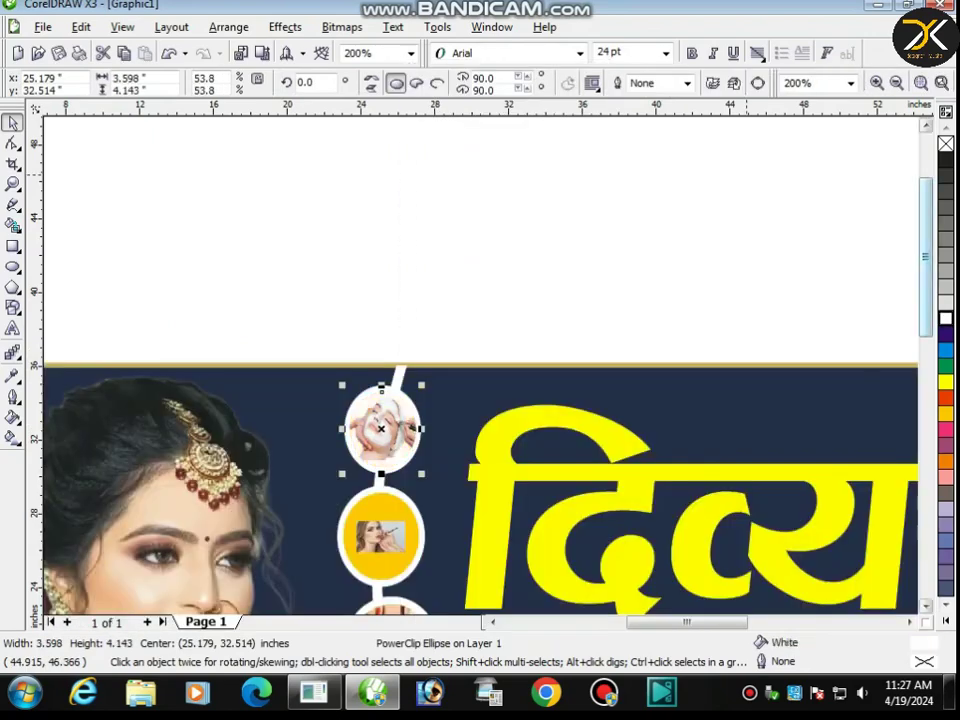
# Step: Enlarge the makeup photo inside the second oval to about 4.6 × 4.7 in so it covers the yellow fill
pyautogui.scroll(-3, 480, 370)
pyautogui.rightClick(380, 290)
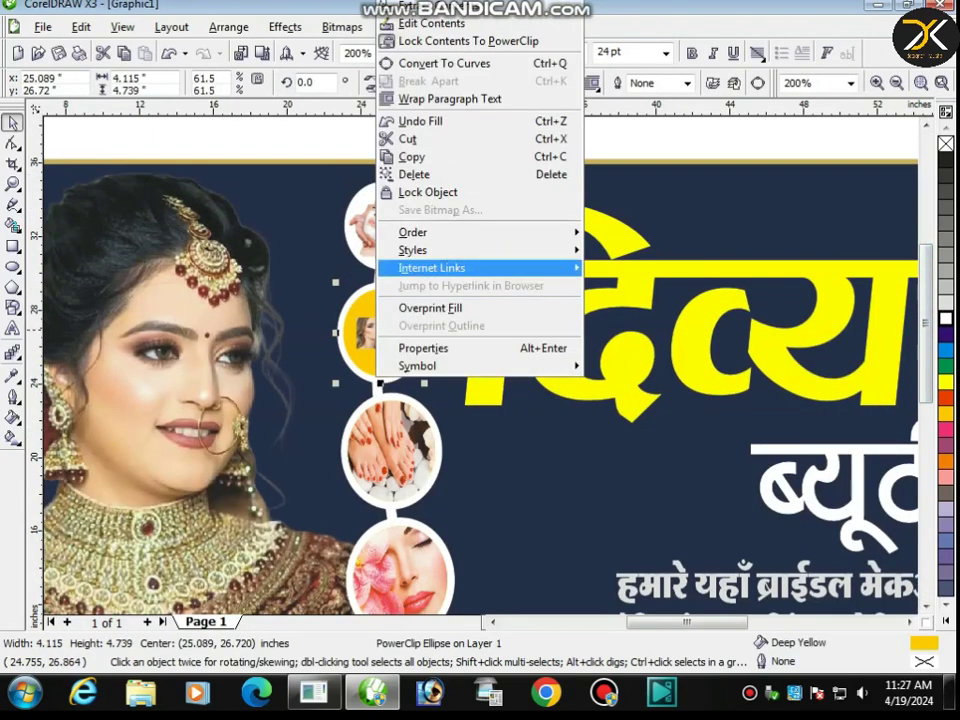
pyautogui.click(420, 22)
pyautogui.moveTo(410, 354); pyautogui.dragTo(382, 384)
pyautogui.rightClick(384, 330)
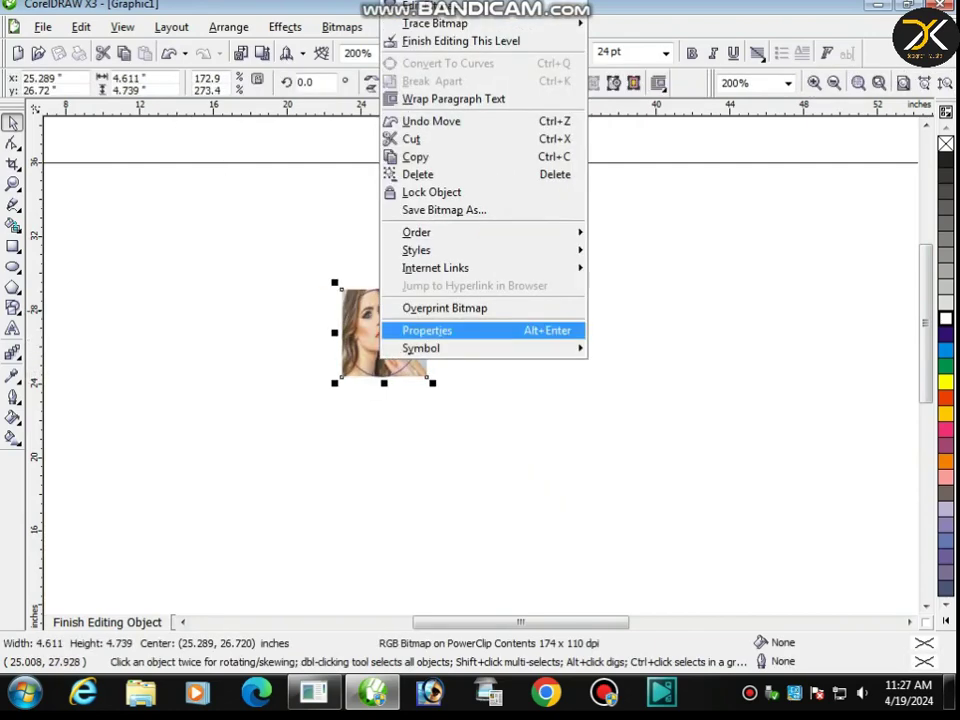
pyautogui.click(461, 40)
pyautogui.scroll(-1, 428, 416)
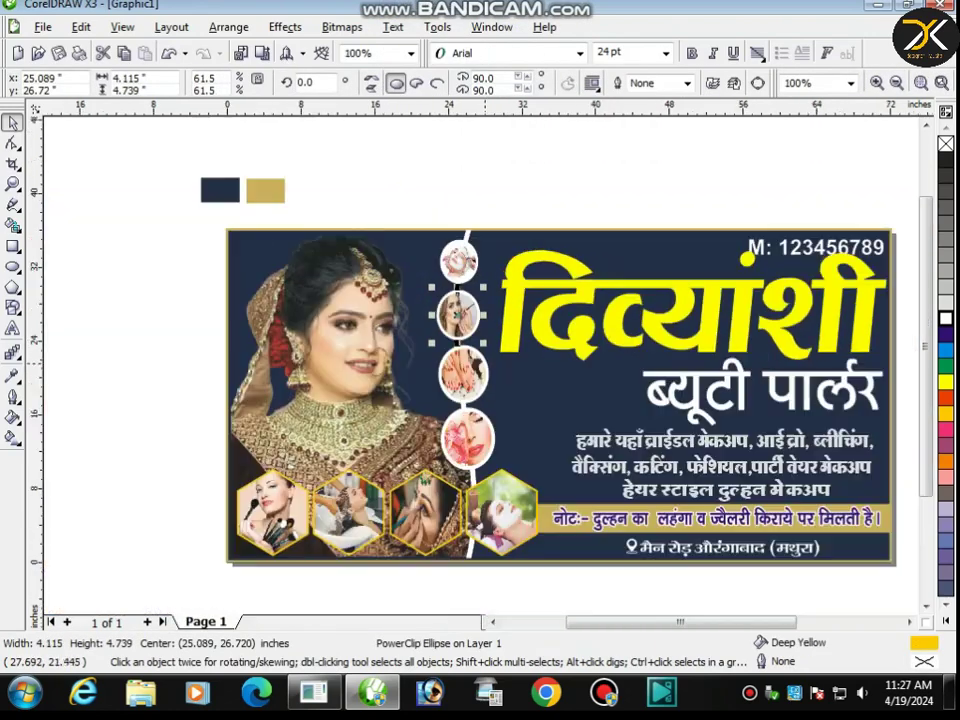
# Step: Shrink the three lines of service text together slightly to leave more space below ब्यूटी पार्लर
pyautogui.click(459, 183)
pyautogui.moveTo(717, 622); pyautogui.dragTo(757, 622)
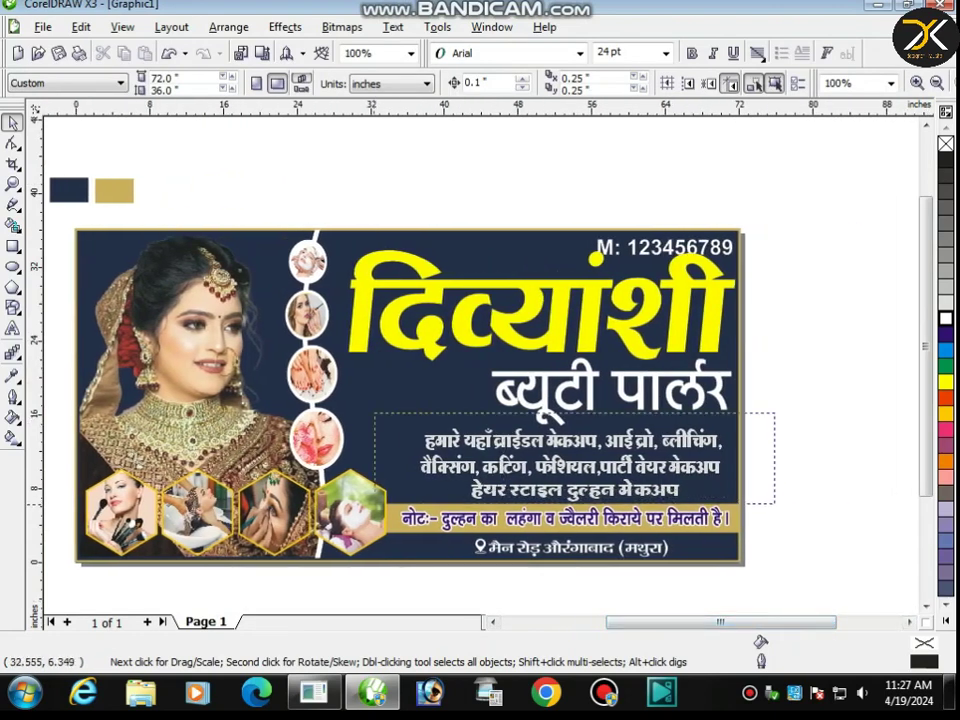
pyautogui.moveTo(377, 503); pyautogui.dragTo(377, 503)
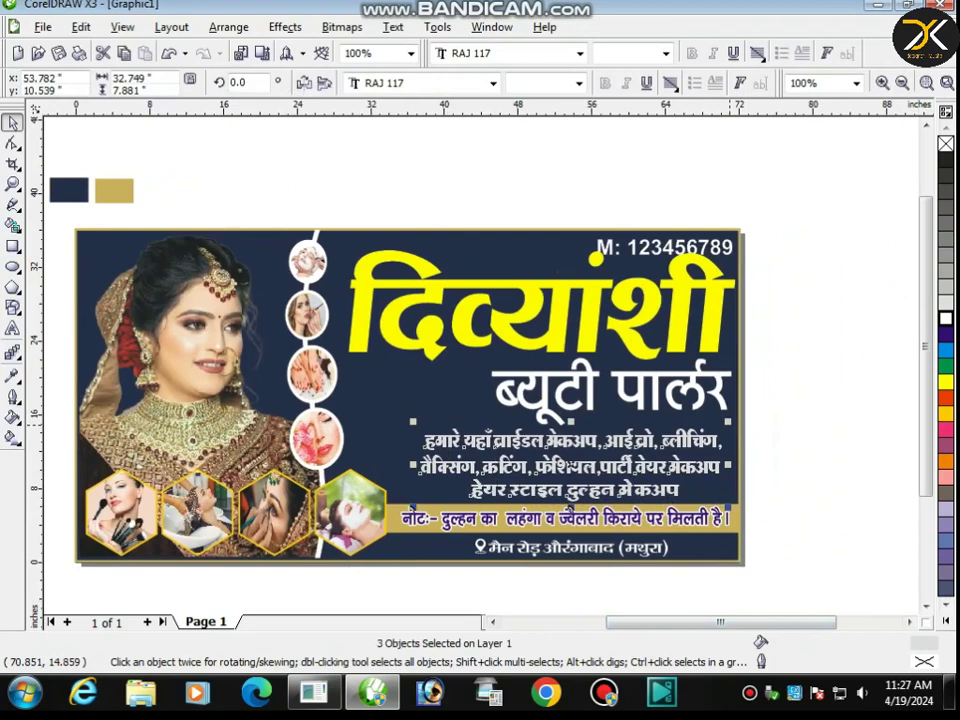
pyautogui.moveTo(729, 424); pyautogui.dragTo(710, 464)
# Step: Lower the दिव्यांशी and ब्यूटी पार्लर headings slightly and reduce the yellow heading's height to clear the mobile number
pyautogui.click(704, 409)
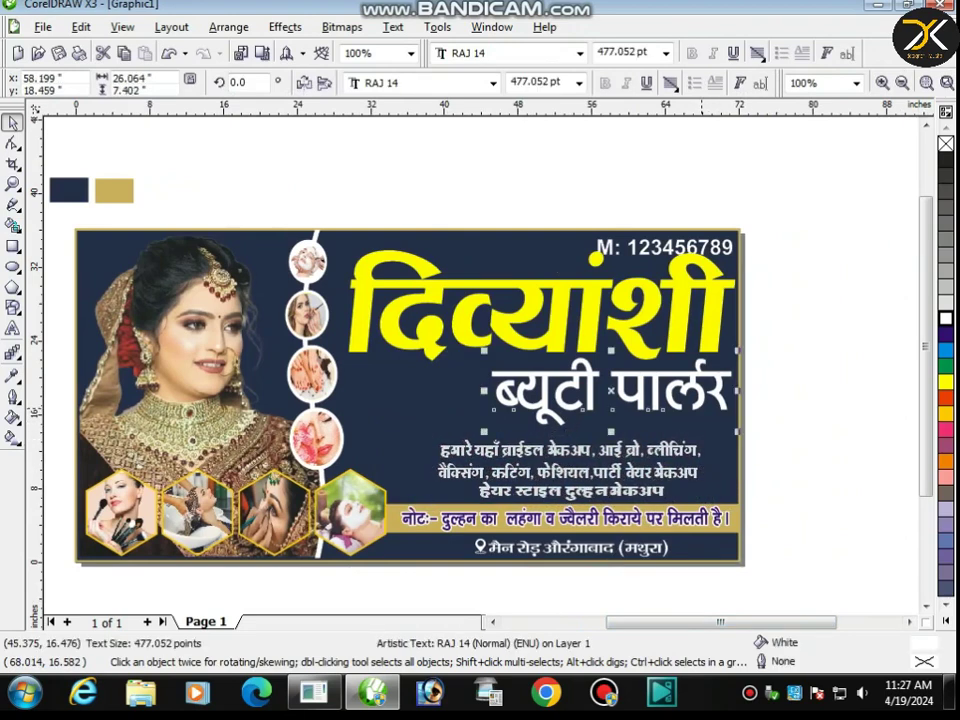
pyautogui.keyDown('shift'); pyautogui.click(587, 267); pyautogui.keyUp('shift')
pyautogui.moveTo(535, 245)
pyautogui.mouseDown()
pyautogui.moveTo(548, 272)
pyautogui.moveTo(534, 262)
pyautogui.mouseUp()
pyautogui.click(632, 254)
# Step: Delete the navy and gold colour swatches above the banner
pyautogui.moveTo(357, 213); pyautogui.dragTo(44, 164)
pyautogui.press('Delete')
pyautogui.press('z')
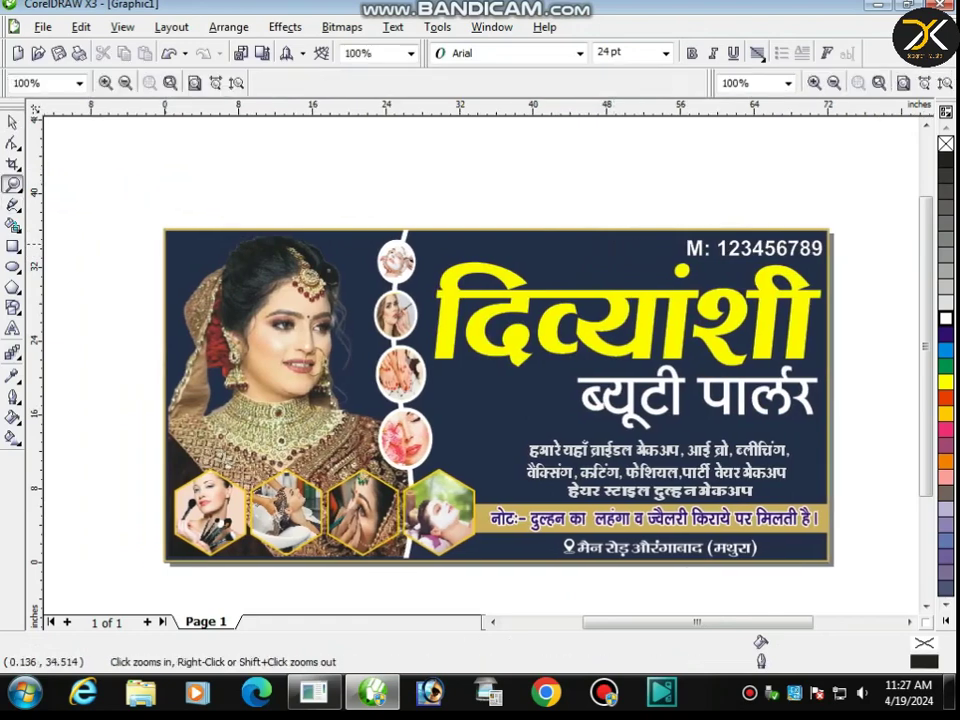